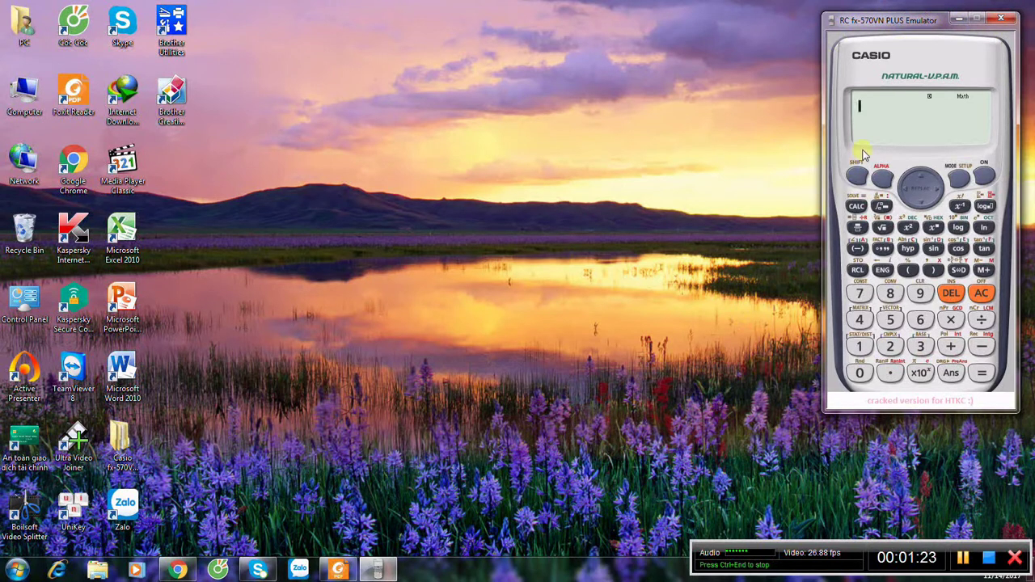
# Step: Close the calculator emulator and copy the name of the Casio fx-570VN PLUS folder on the desktop
pyautogui.click(1005, 20)
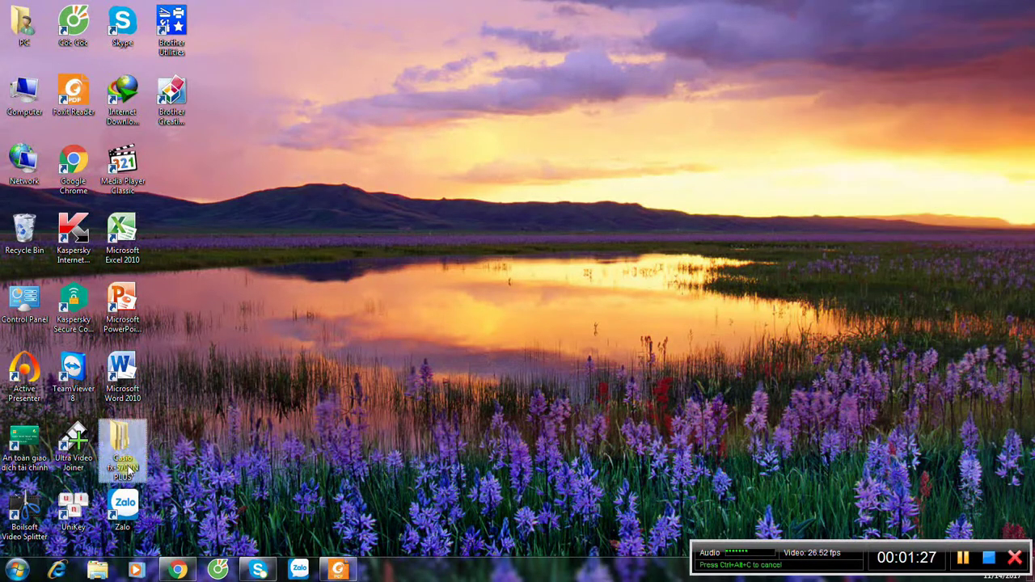
pyautogui.click(129, 467)
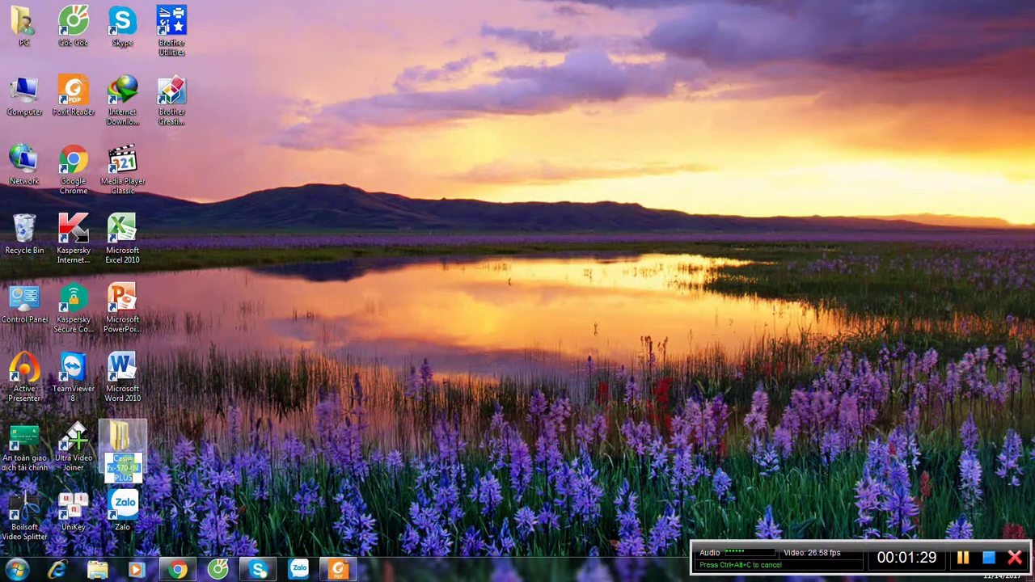
# Step: Switch to Chrome and search Google for "download phần mềm giả lập casio fx 570vn plus"
pyautogui.click(177, 570)
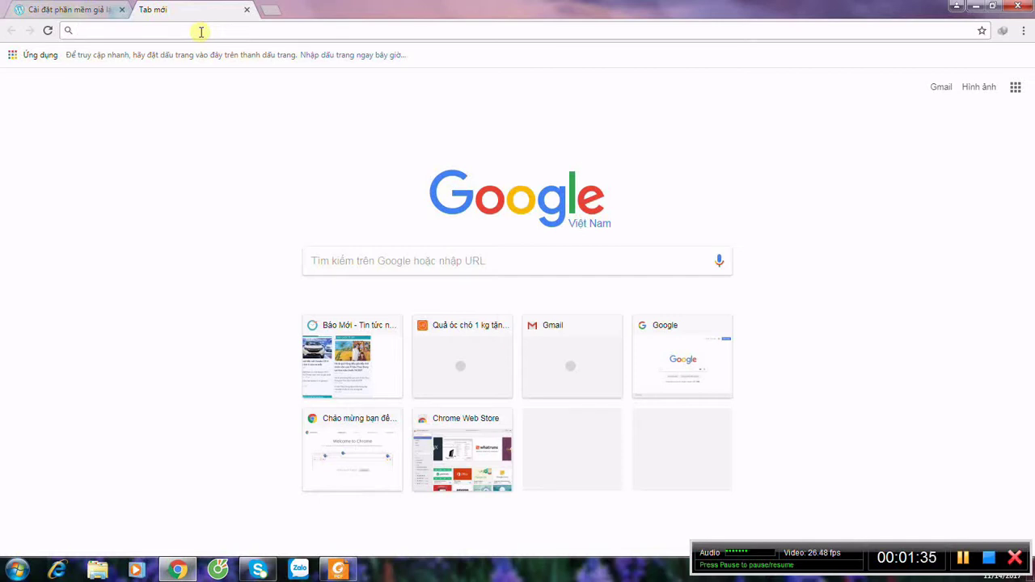
pyautogui.write('doow')
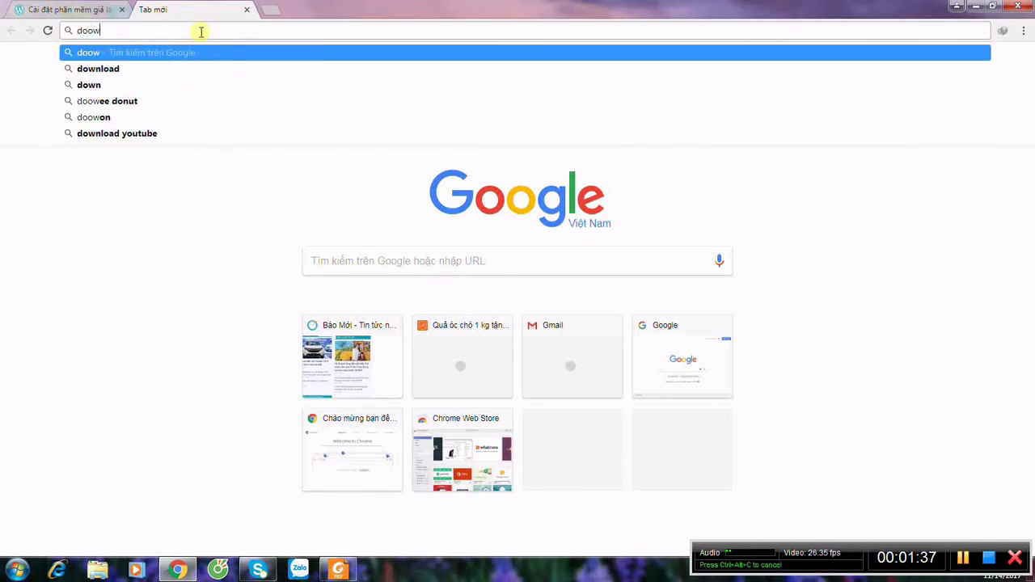
pyautogui.write('nload')
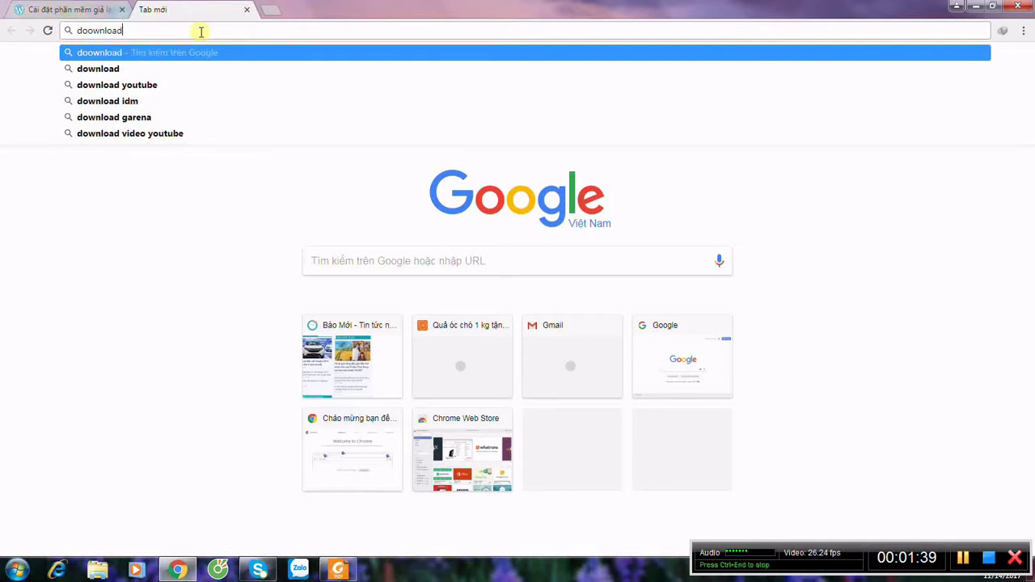
pyautogui.write('Casio fx-570VN PLUS')
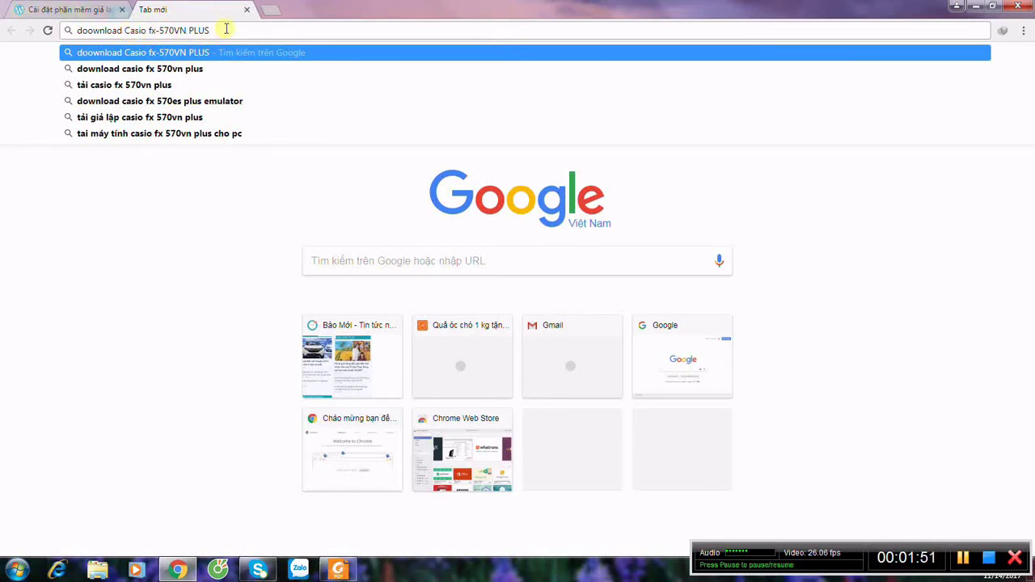
pyautogui.write('giá là')
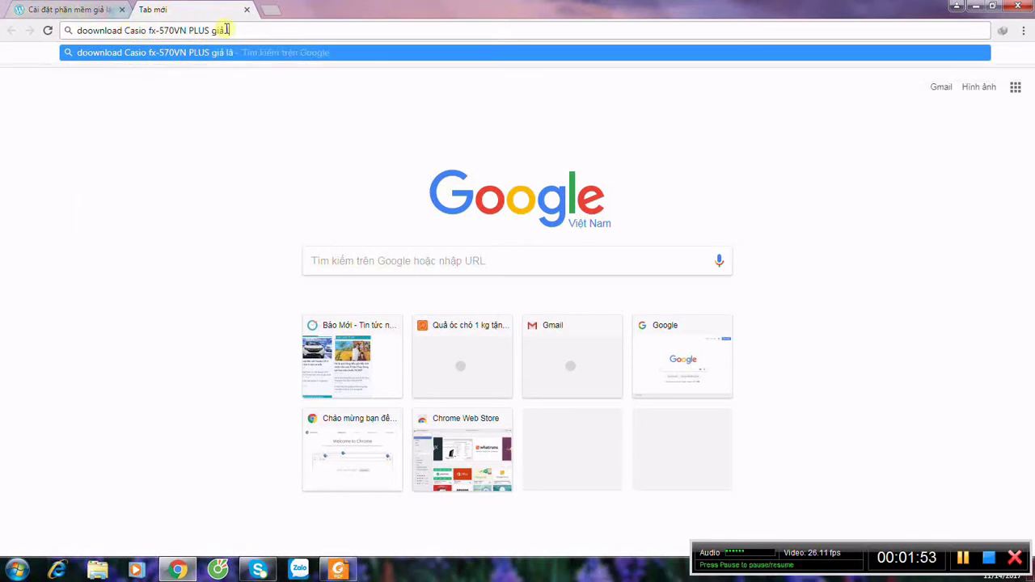
pyautogui.write('ập')
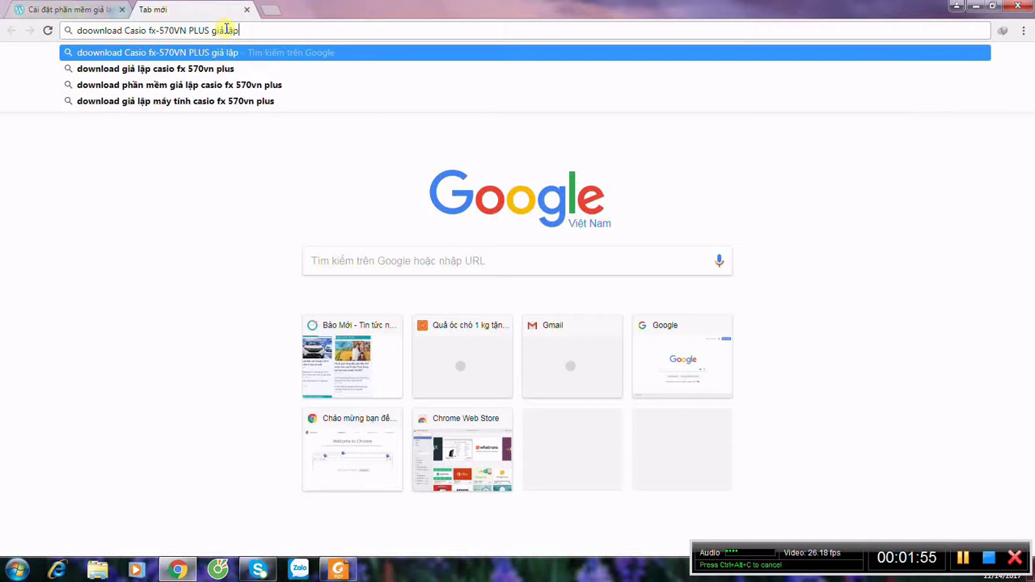
pyautogui.click(191, 87)
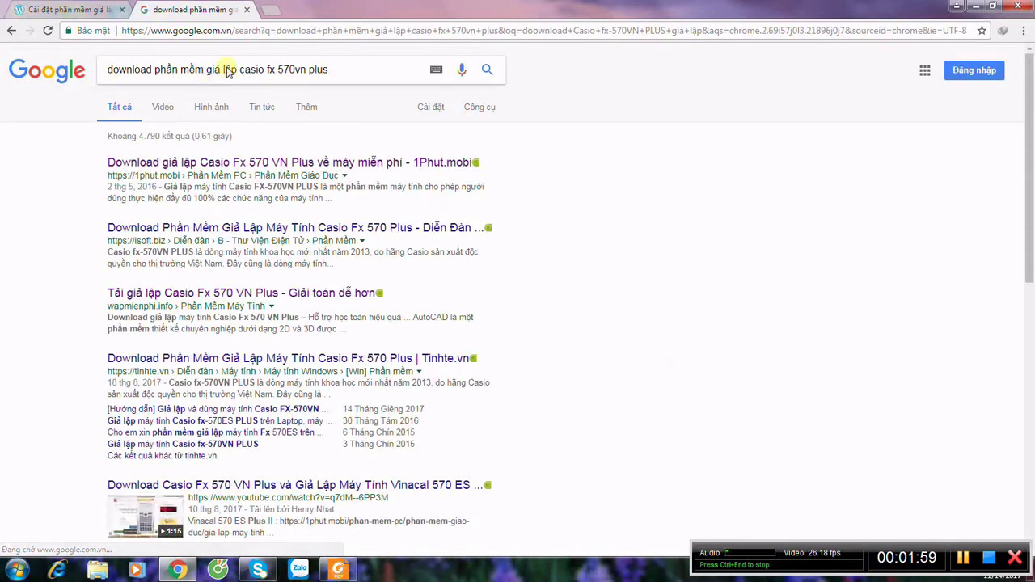
# Step: Open the 1Phut.mobi result for the Casio Fx 570 VN Plus emulator and look over its download page
pyautogui.click(330, 166)
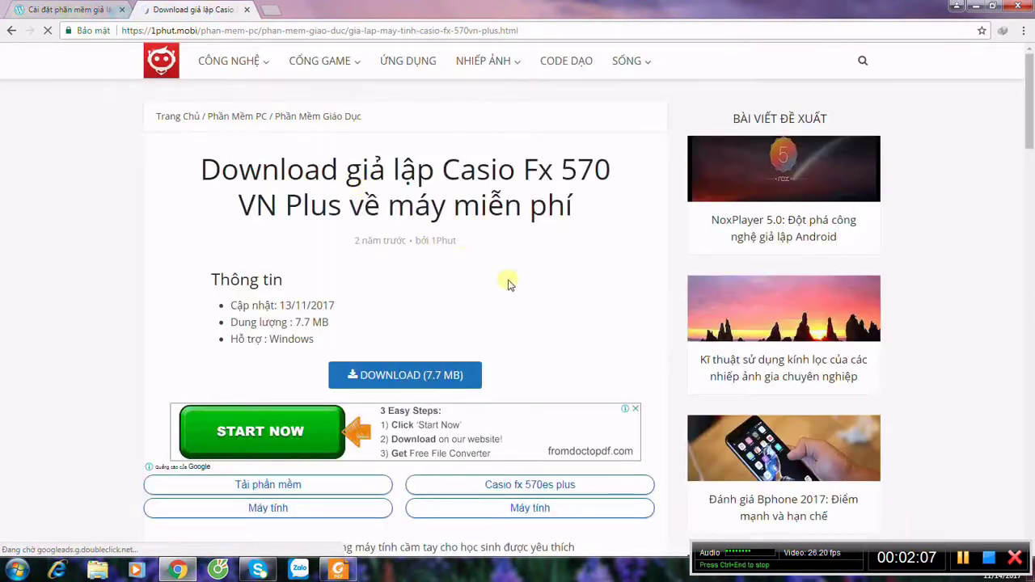
pyautogui.scroll(-1, 526, 295)
pyautogui.scroll(1, 526, 316)
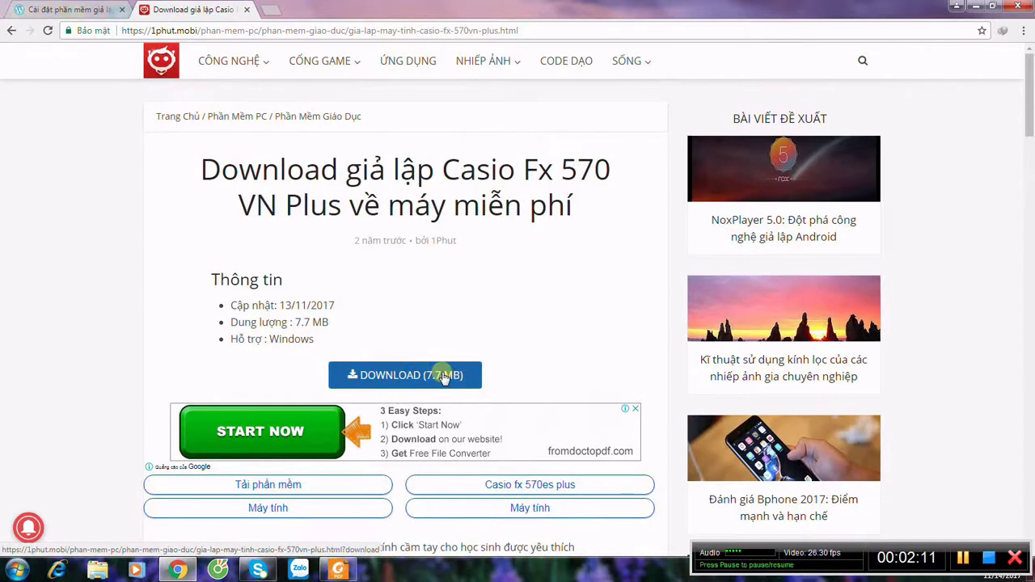
# Step: In Windows Explorer, extract the Casio fx-570VN PLUS archive from the Downloads folder on drive D: into a folder of the same name
pyautogui.click(90, 572)
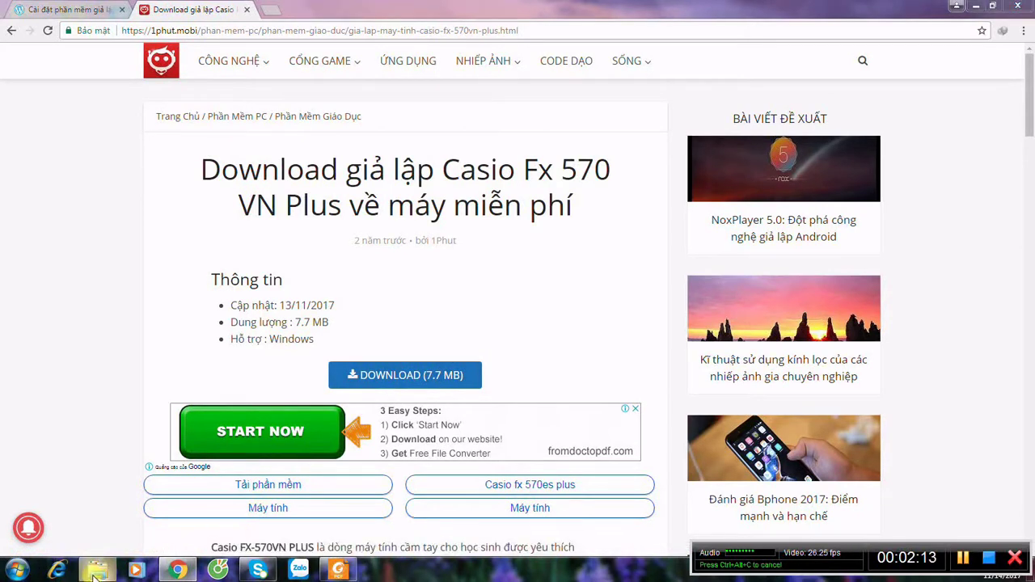
pyautogui.click(59, 253)
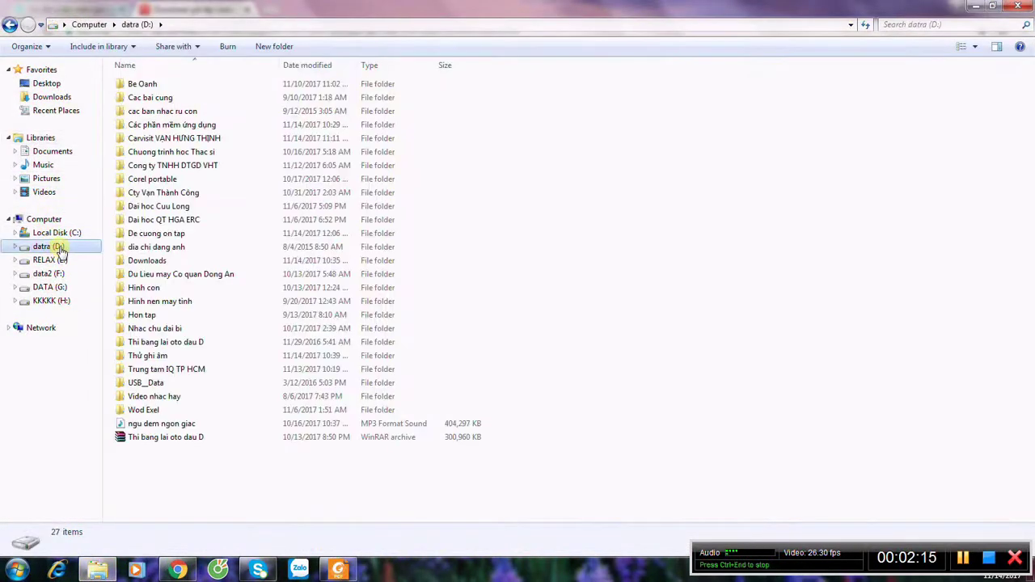
pyautogui.click(158, 265)
pyautogui.doubleClick(159, 265)
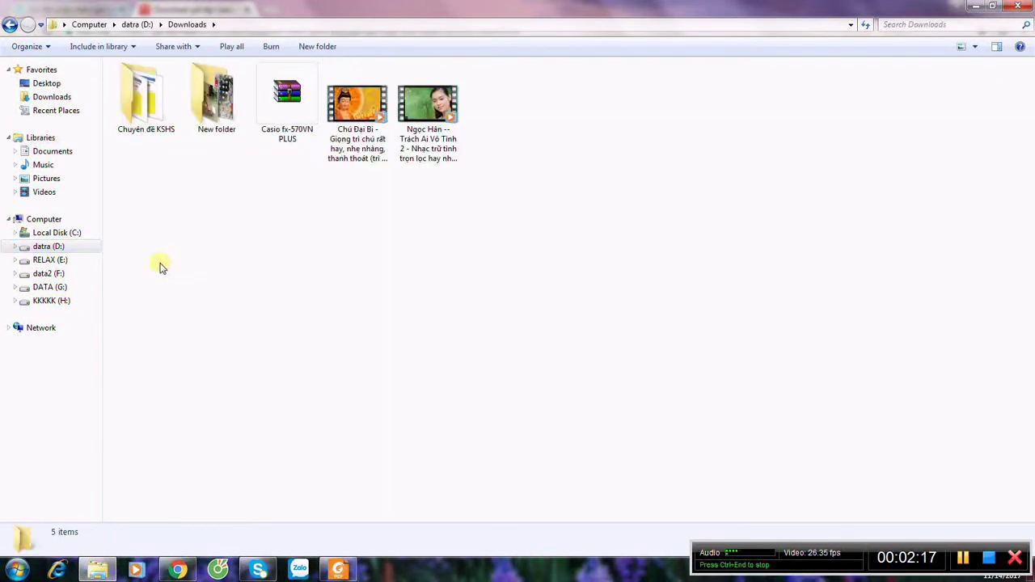
pyautogui.click(284, 113)
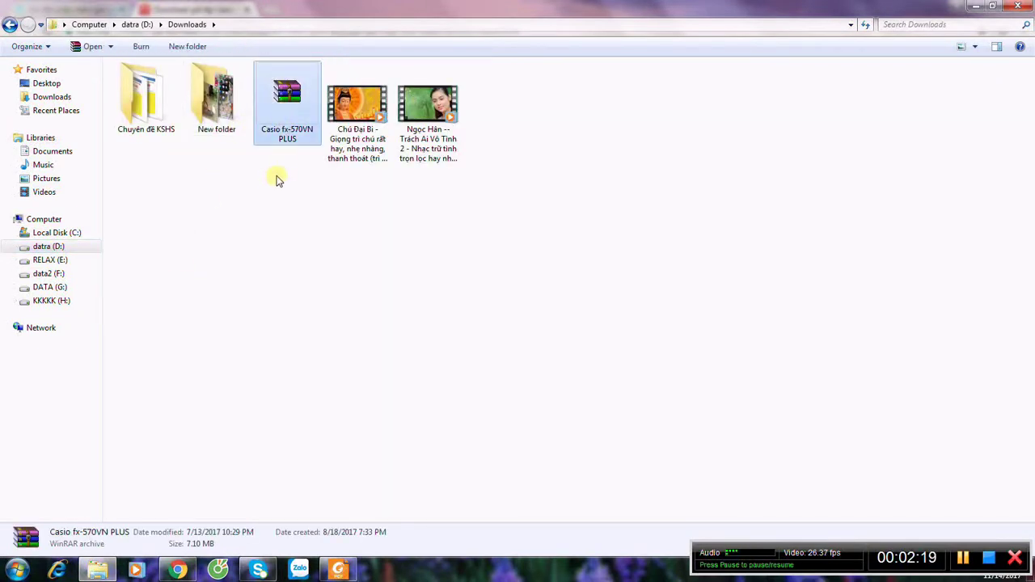
pyautogui.rightClick(284, 98)
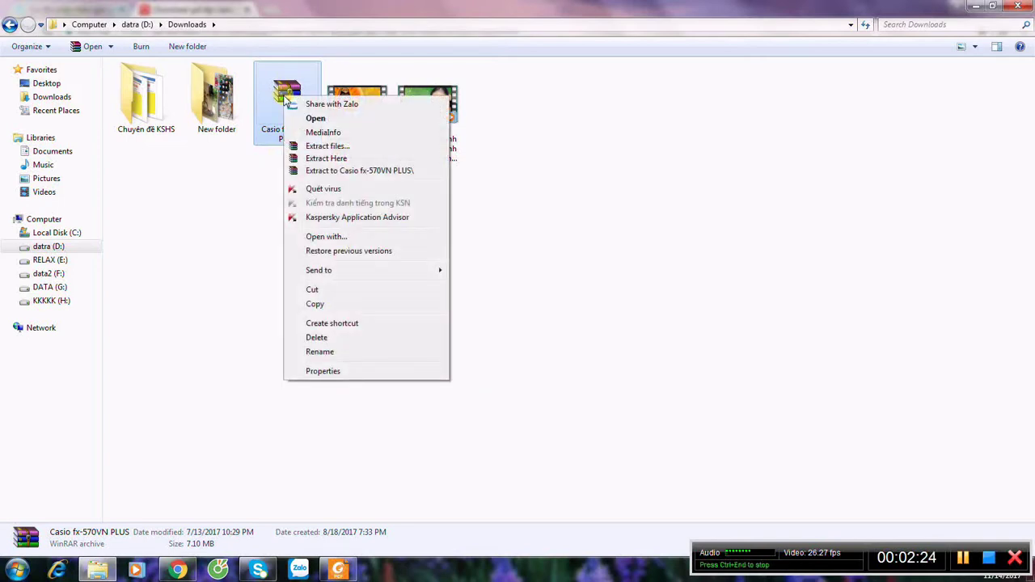
pyautogui.click(358, 170)
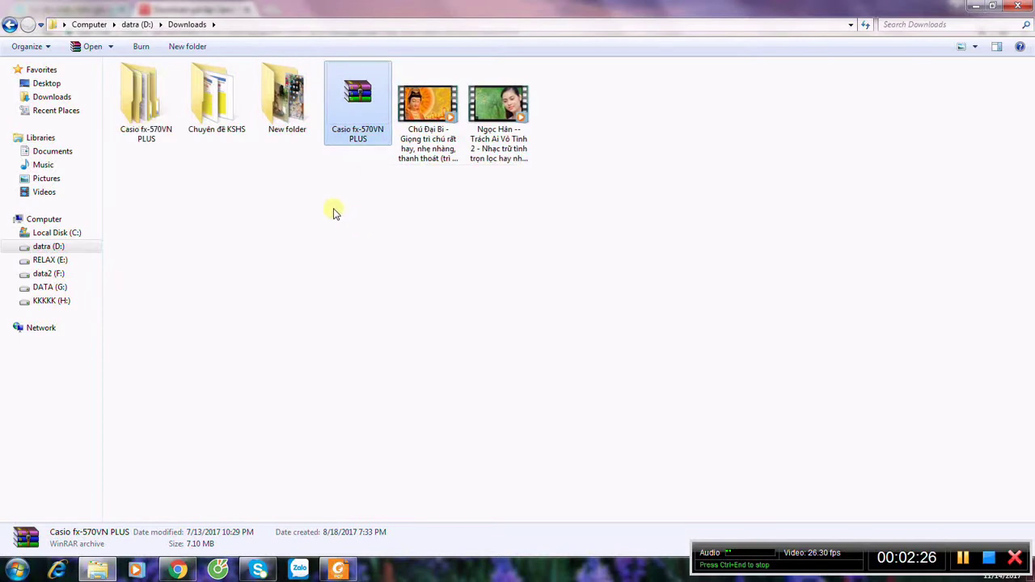
# Step: Launch the Casio fx570vn plus application from the inner Casio fx-570VN PLUS folder of the extracted files
pyautogui.click(149, 132)
pyautogui.doubleClick(150, 133)
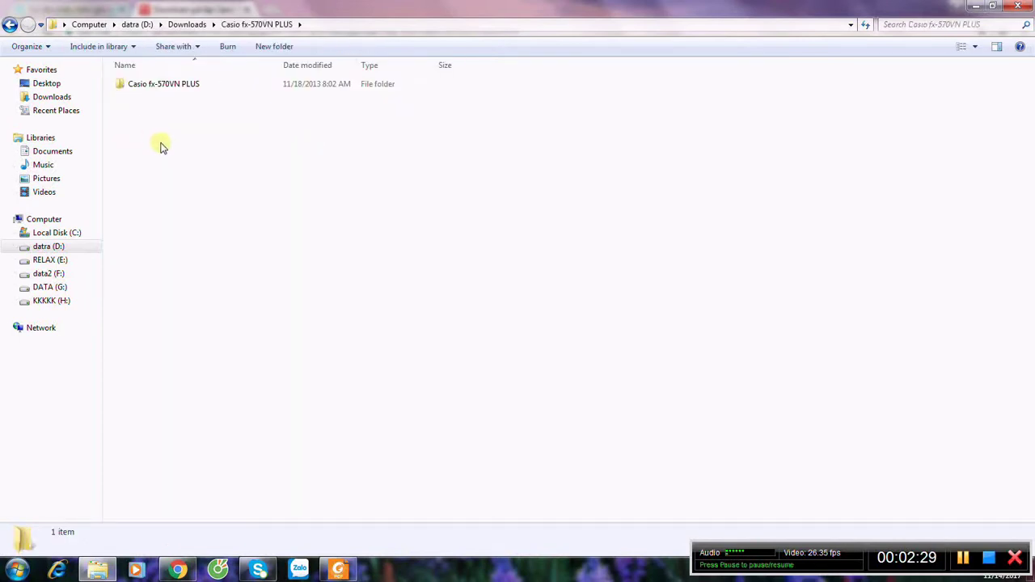
pyautogui.doubleClick(173, 86)
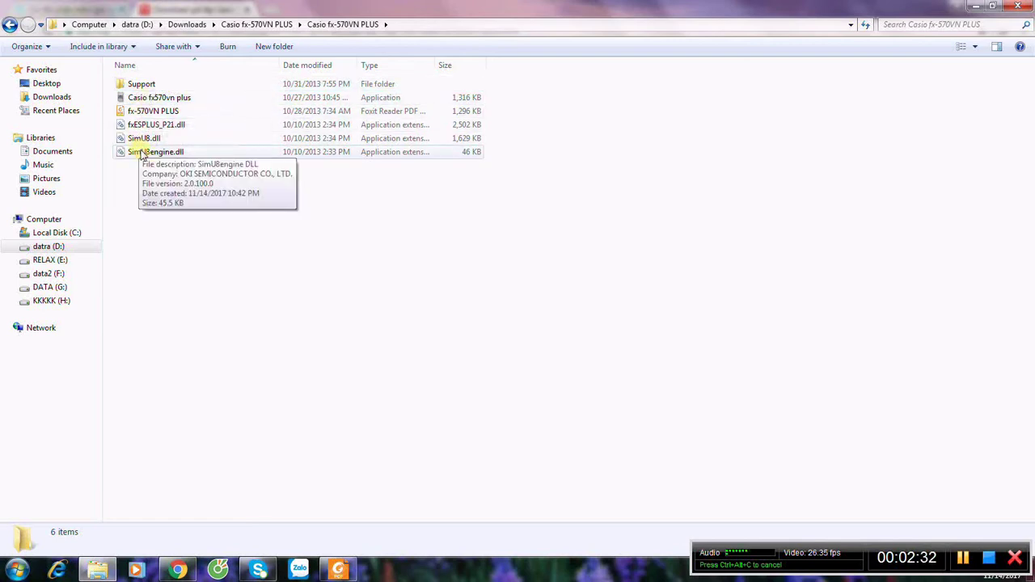
pyautogui.click(169, 101)
pyautogui.doubleClick(169, 98)
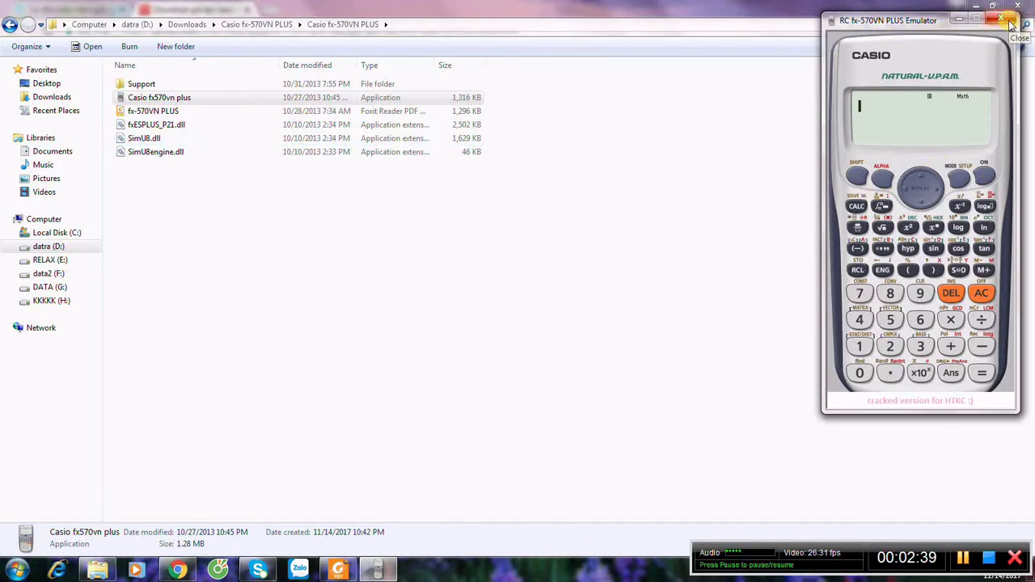
# Step: Display the calculator's equation mode types to try out the emulator, reset it and close its window
pyautogui.click(959, 183)
pyautogui.click(890, 322)
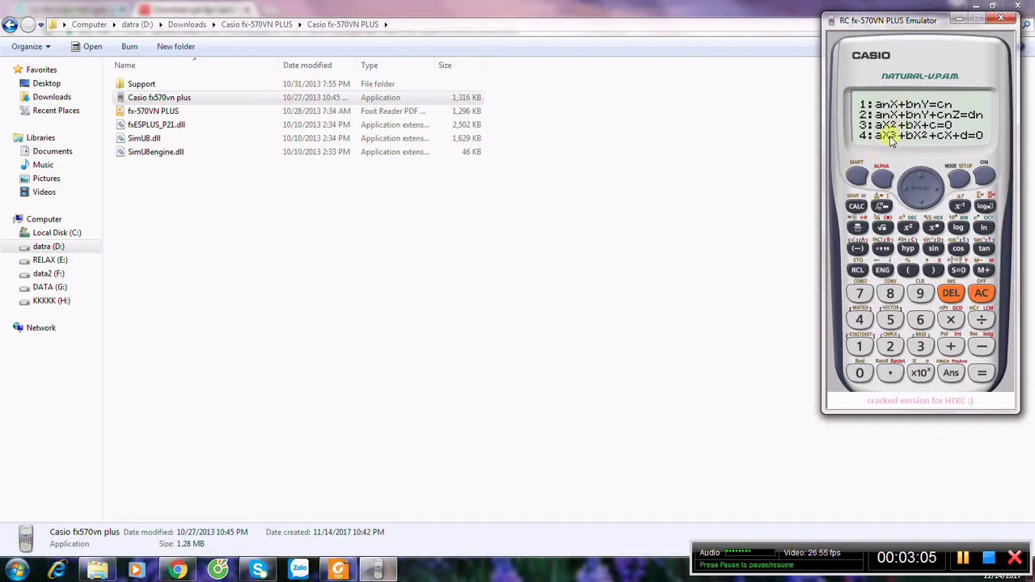
pyautogui.click(987, 173)
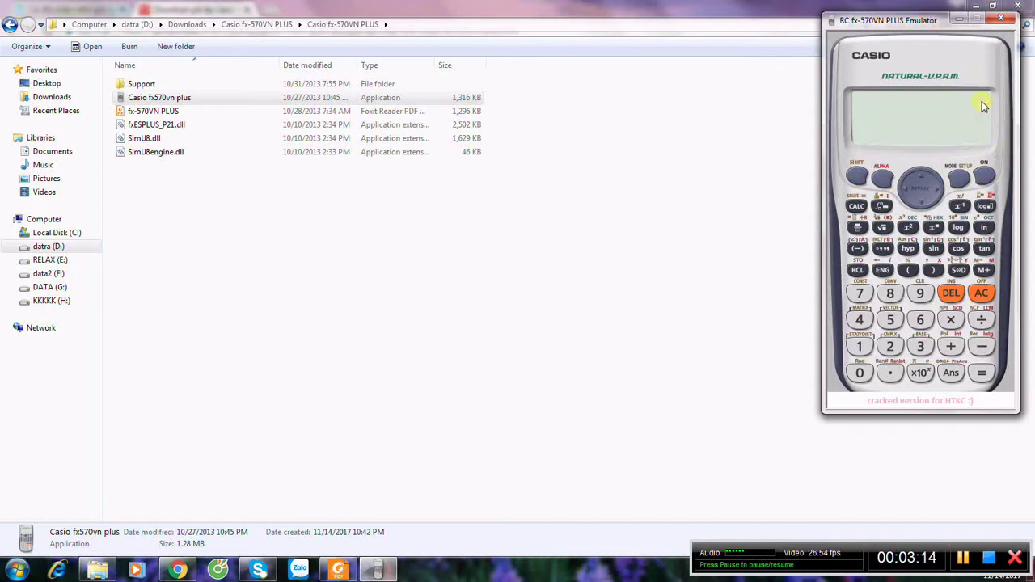
pyautogui.click(1004, 21)
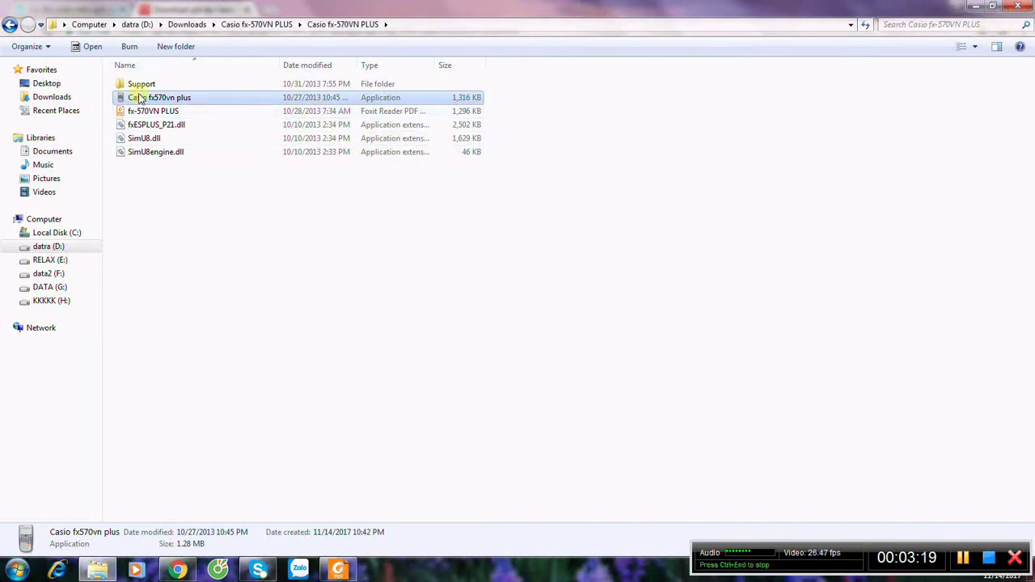
# Step: Switch to Foxit Reader and read step 1 of the emulator installation guide, about changing the network card address
pyautogui.click(337, 571)
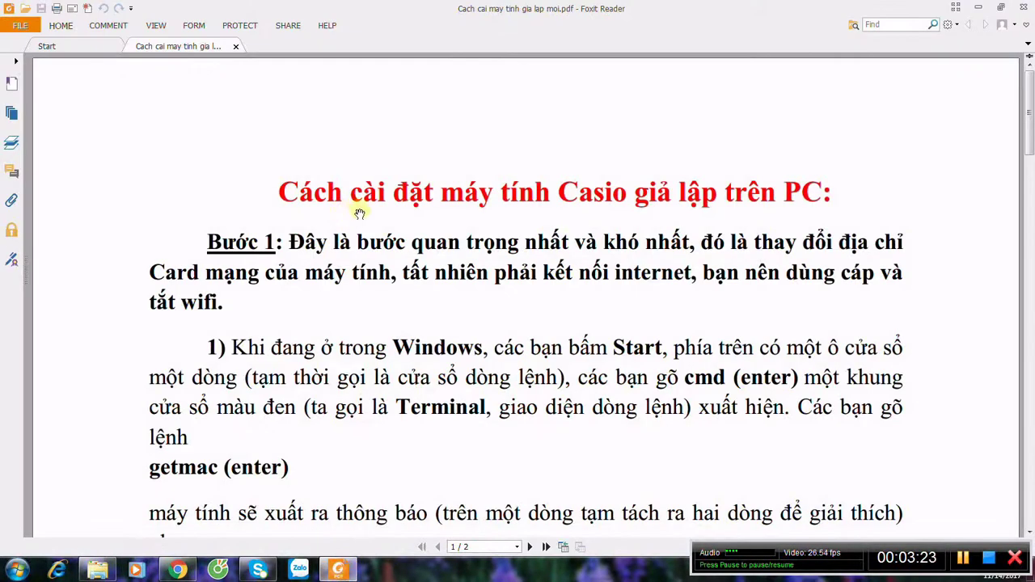
pyautogui.scroll(-1, 437, 227)
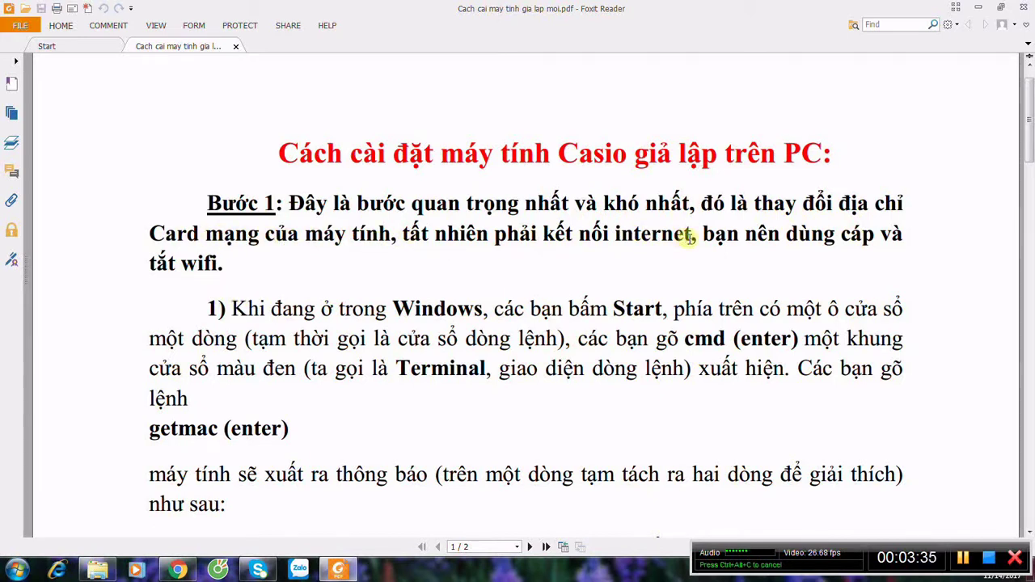
pyautogui.scroll(-1, 687, 234)
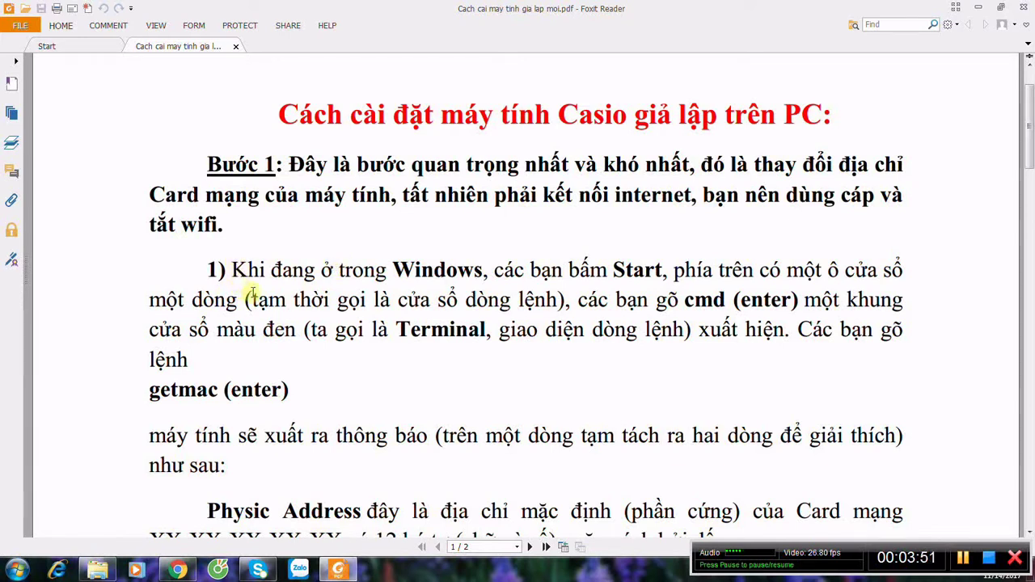
pyautogui.scroll(-1, 383, 279)
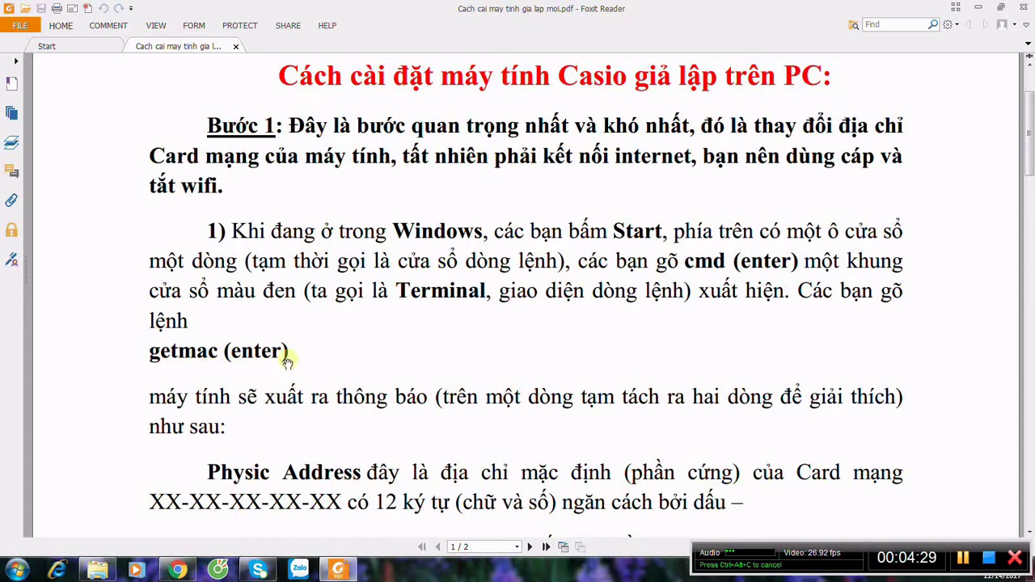
pyautogui.scroll(-3, 289, 360)
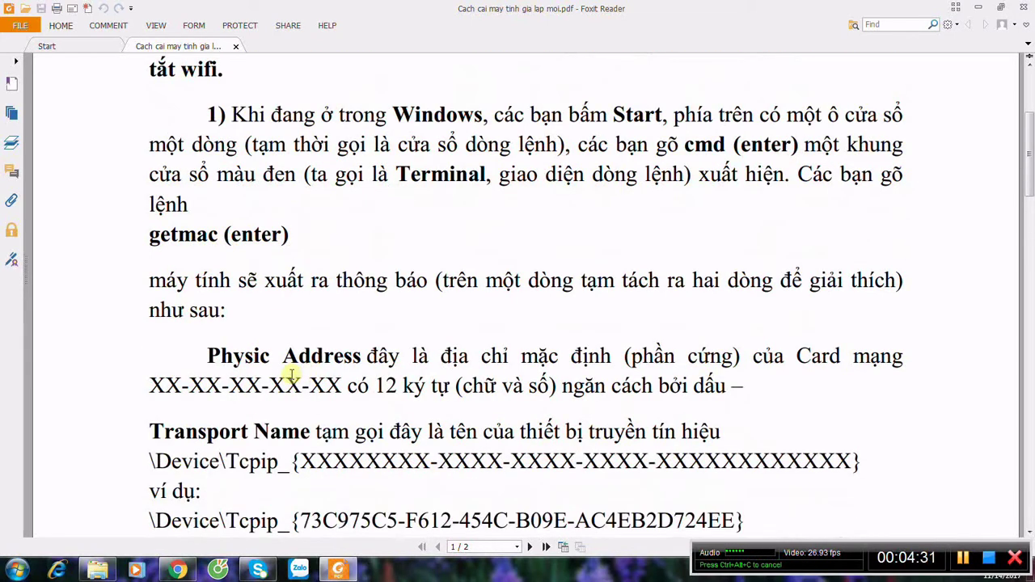
# Step: Find cmd through the Windows program search and open a Command Prompt window
pyautogui.click(16, 570)
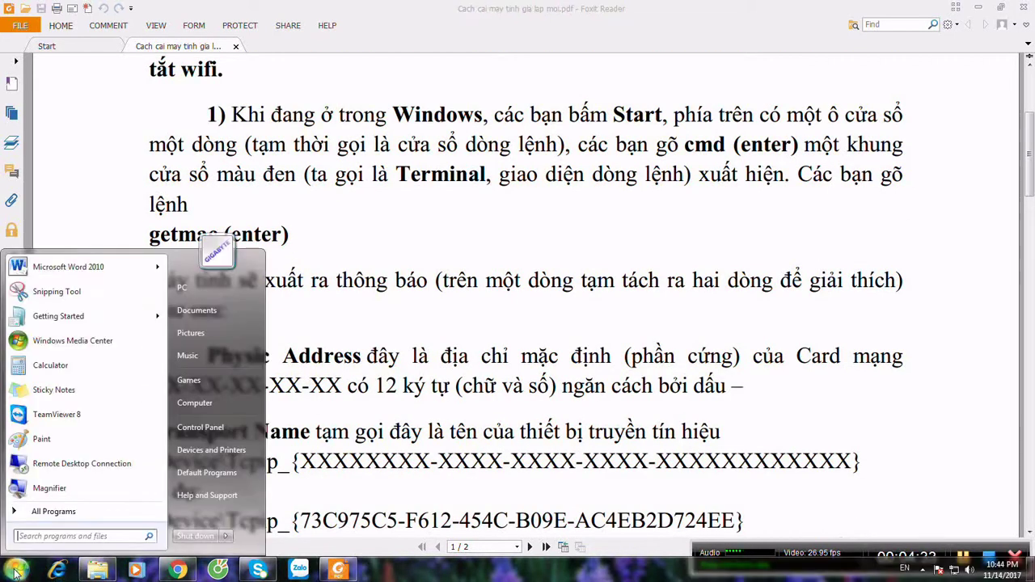
pyautogui.click(36, 535)
pyautogui.write('cmd')
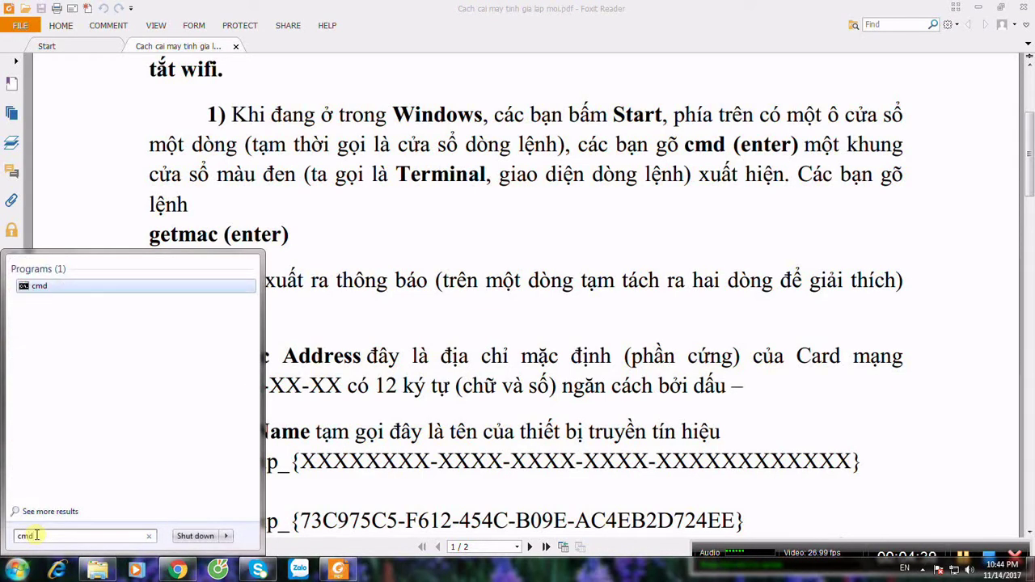
pyautogui.press('Return')
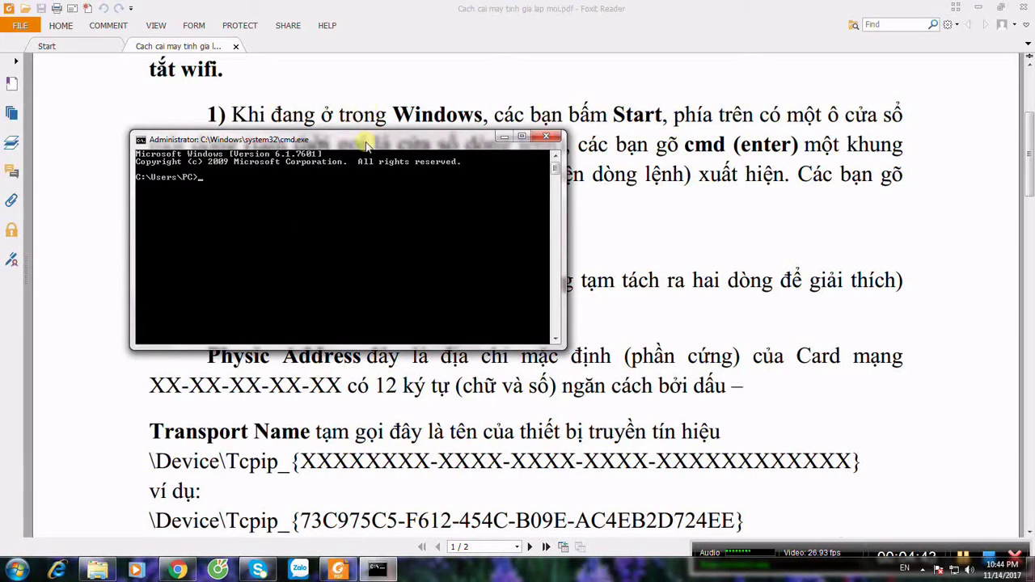
# Step: Run getmac to list the network card addresses, and position the Command Prompt window beside the guide's text
pyautogui.moveTo(365, 146); pyautogui.dragTo(647, 292)
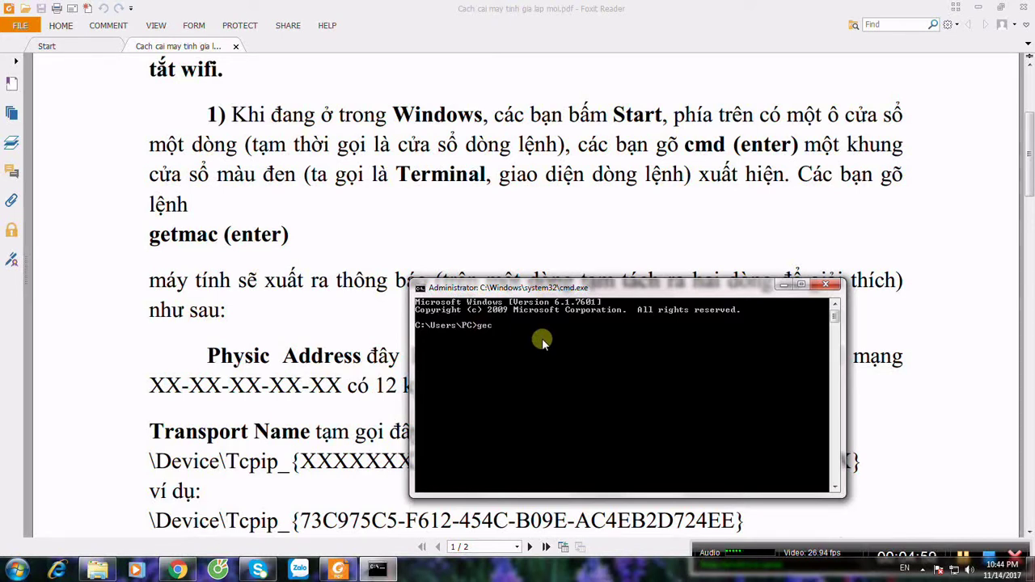
pyautogui.write('mac')
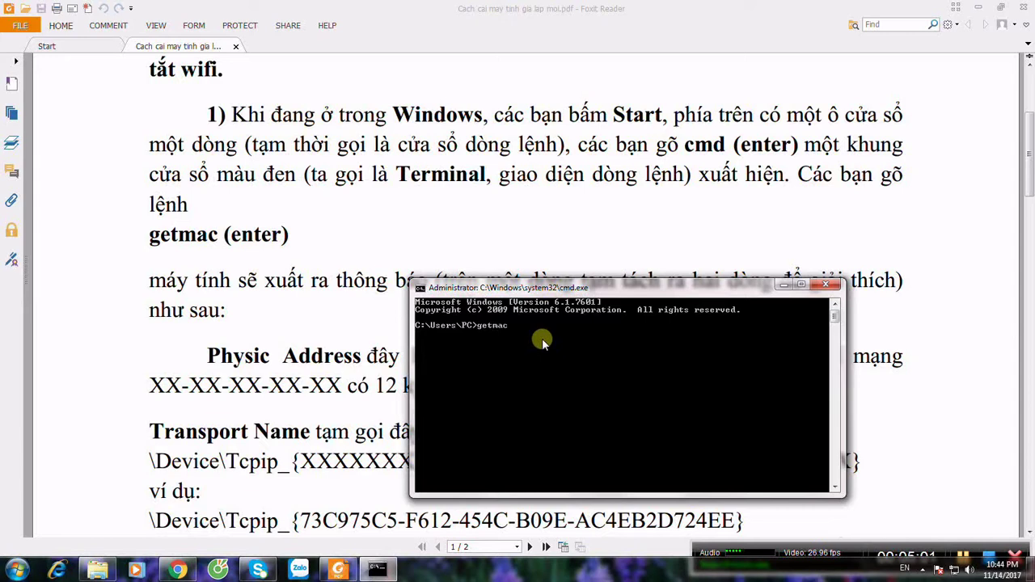
pyautogui.press('Return')
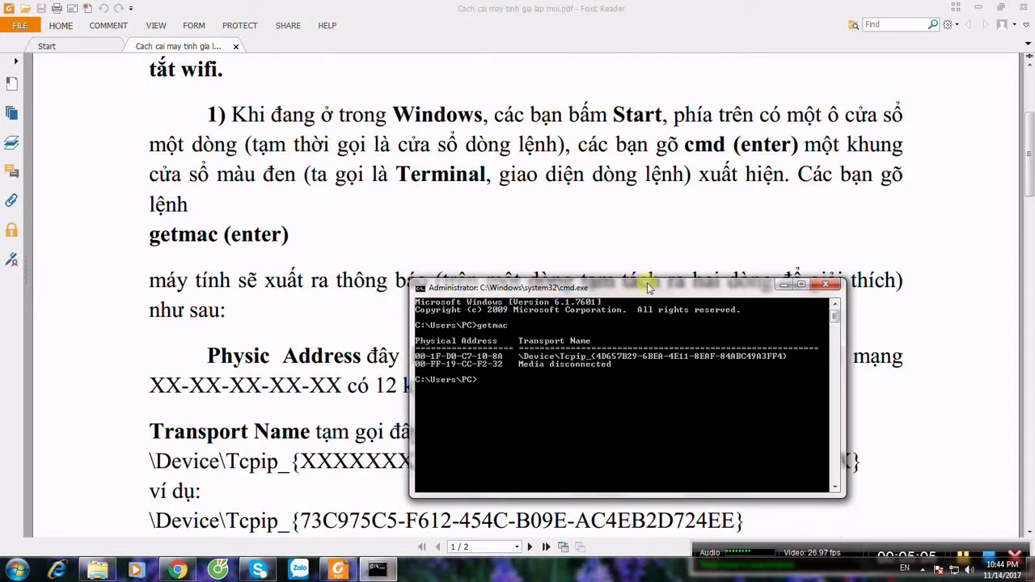
pyautogui.moveTo(649, 295); pyautogui.dragTo(661, 157)
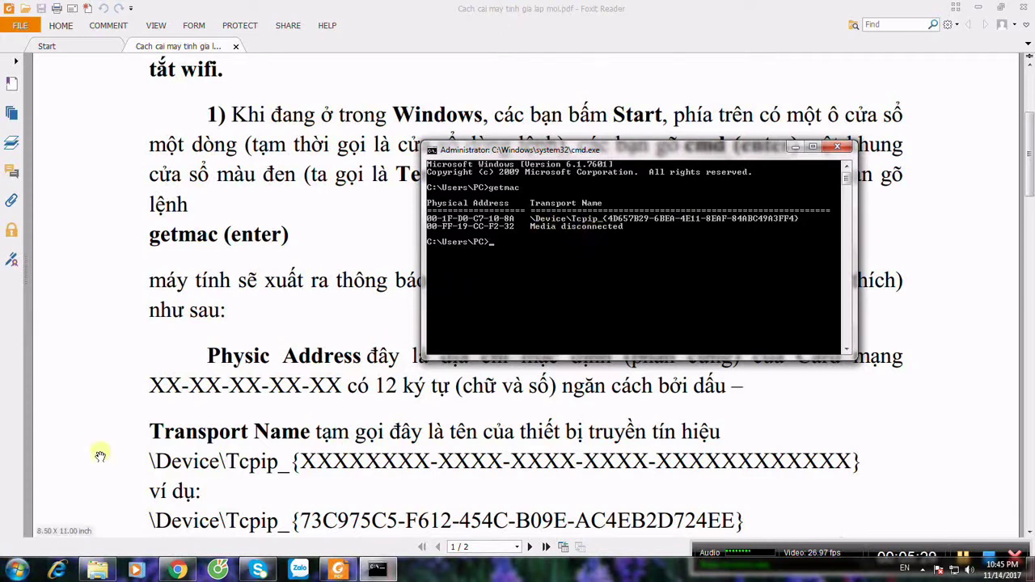
# Step: Capture the Command Prompt window with the getmac output in Snipping Tool, and minimize both windows
pyautogui.click(17, 569)
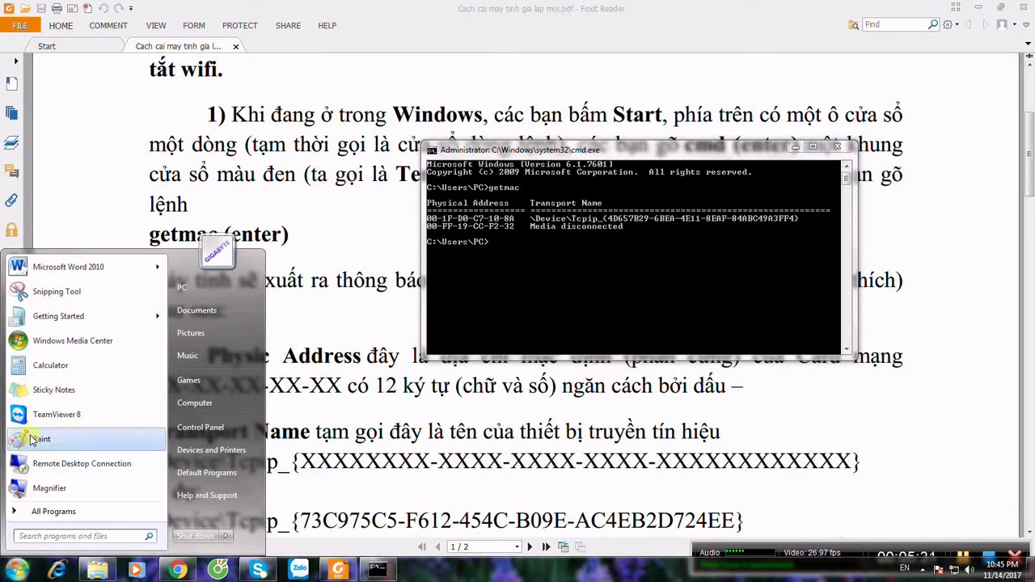
pyautogui.click(45, 301)
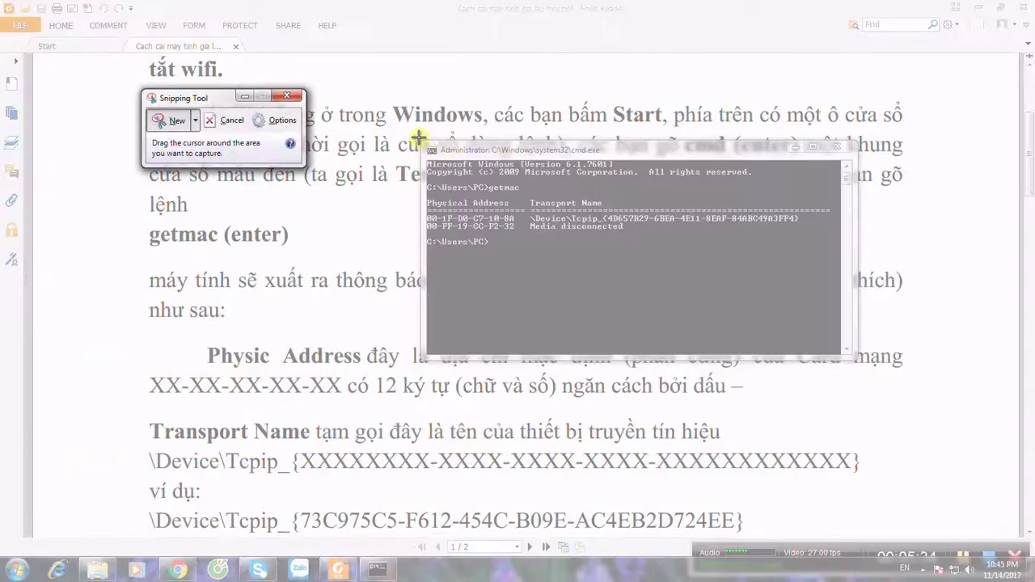
pyautogui.moveTo(420, 139); pyautogui.dragTo(854, 362)
pyautogui.click(875, 27)
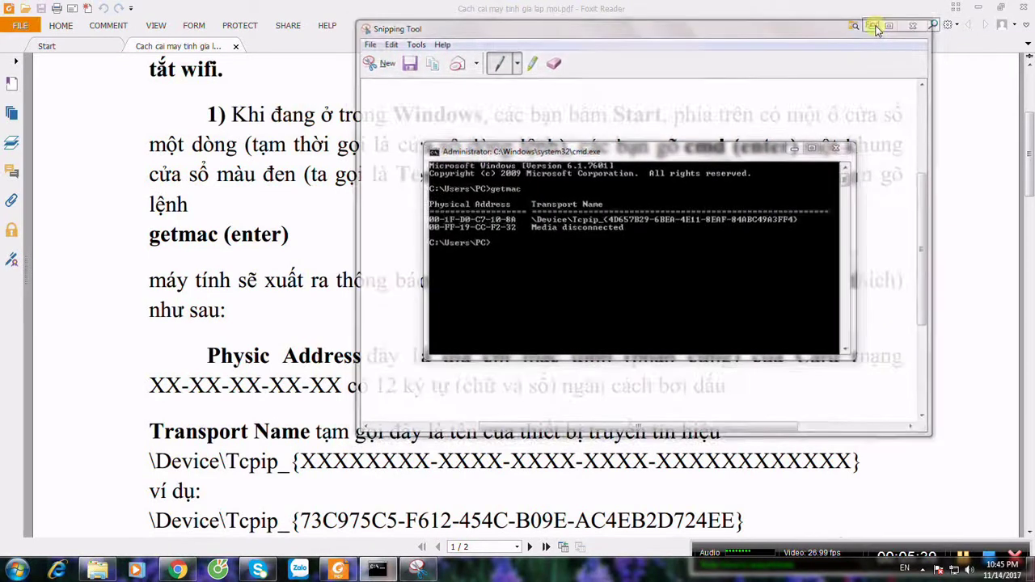
pyautogui.click(796, 147)
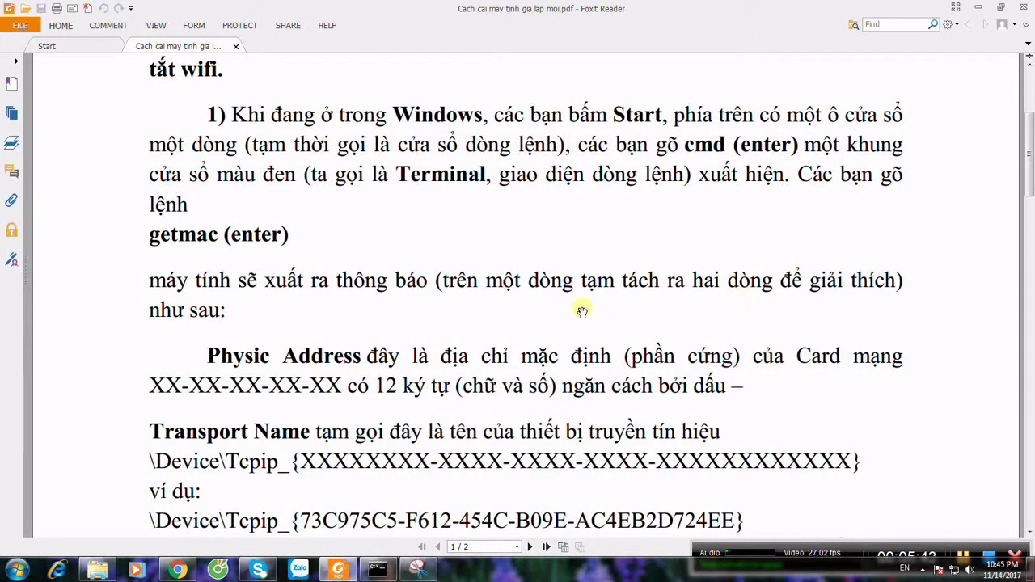
# Step: Read the guide through step 2, find regedit through the Windows program search and open Registry Editor
pyautogui.scroll(-2, 554, 341)
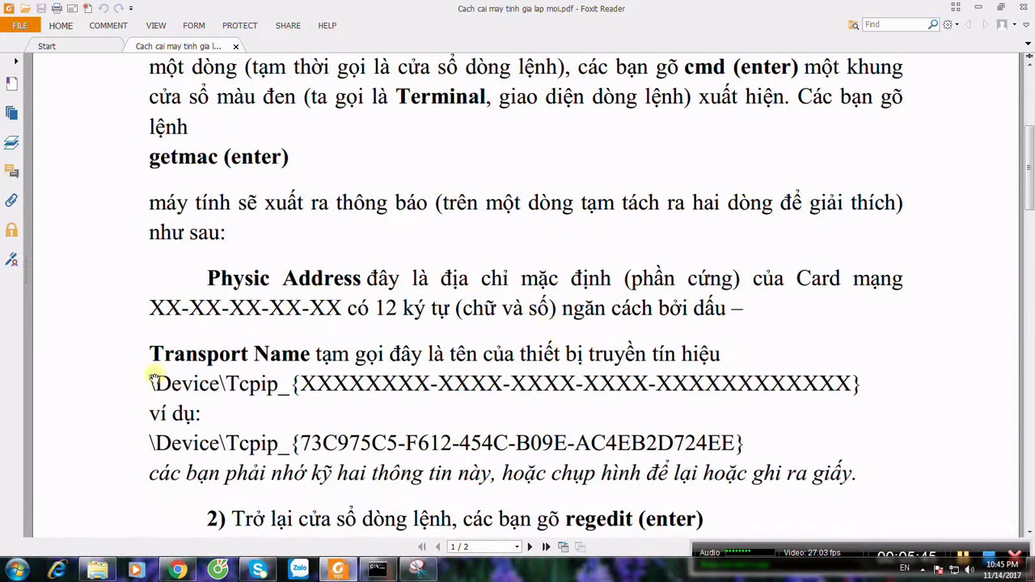
pyautogui.scroll(-1, 349, 304)
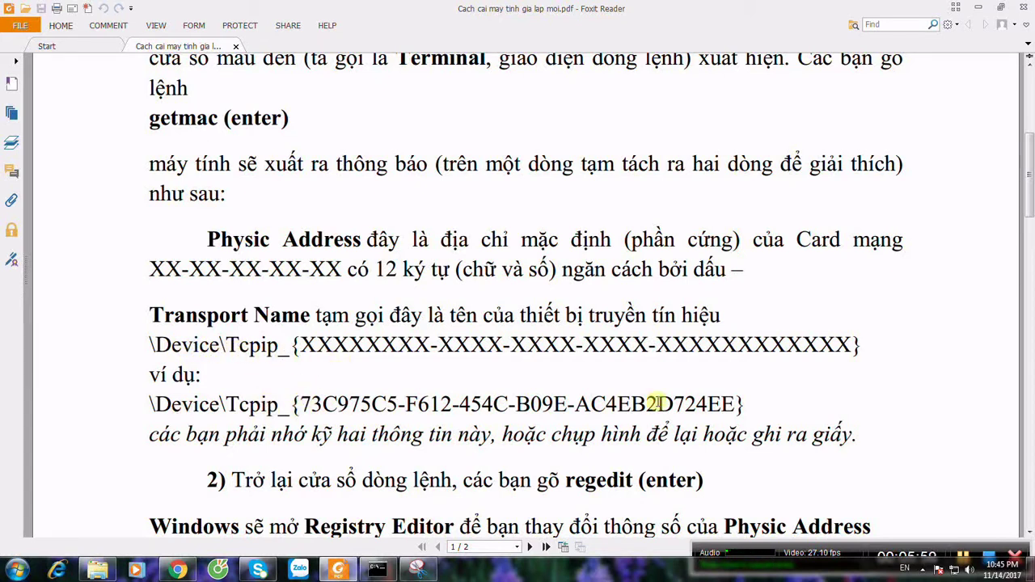
pyautogui.scroll(-3, 660, 403)
pyautogui.scroll(-2, 659, 411)
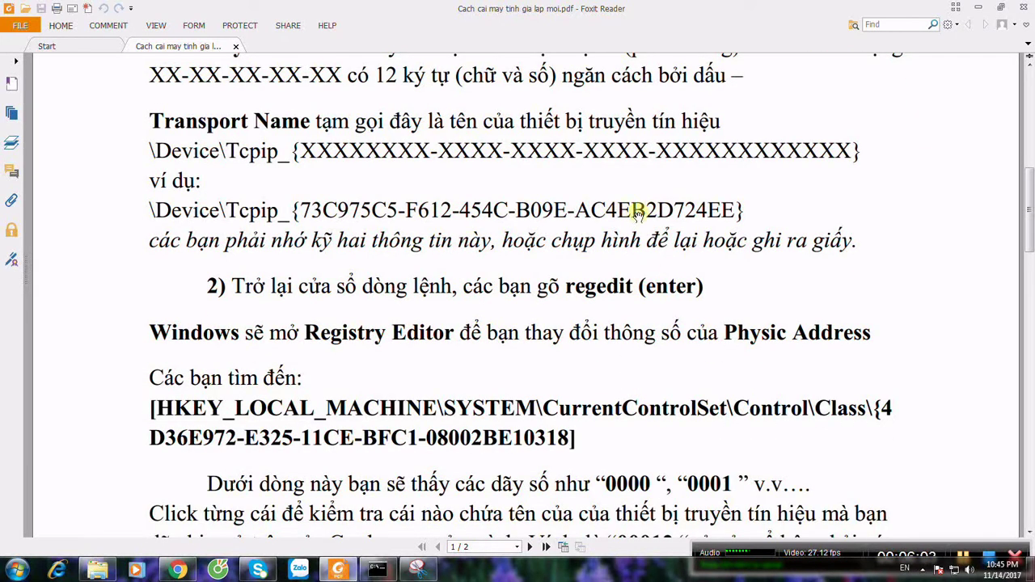
pyautogui.scroll(-1, 497, 280)
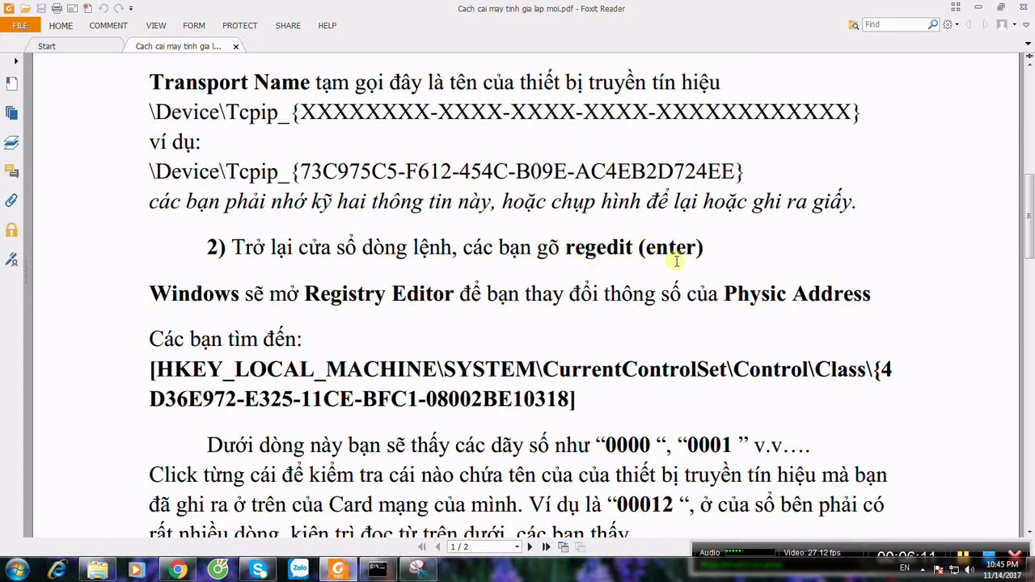
pyautogui.click(17, 569)
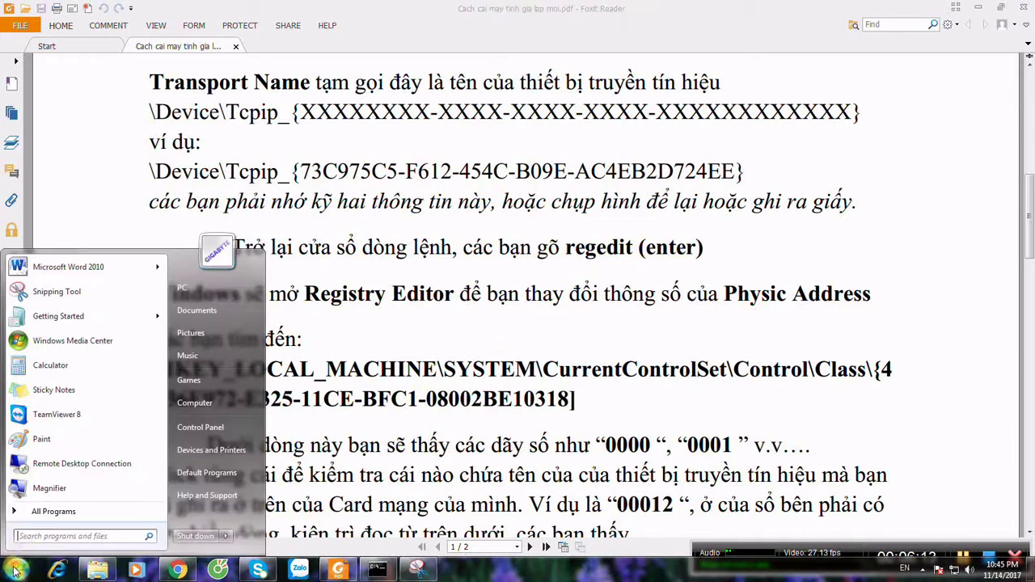
pyautogui.click(40, 536)
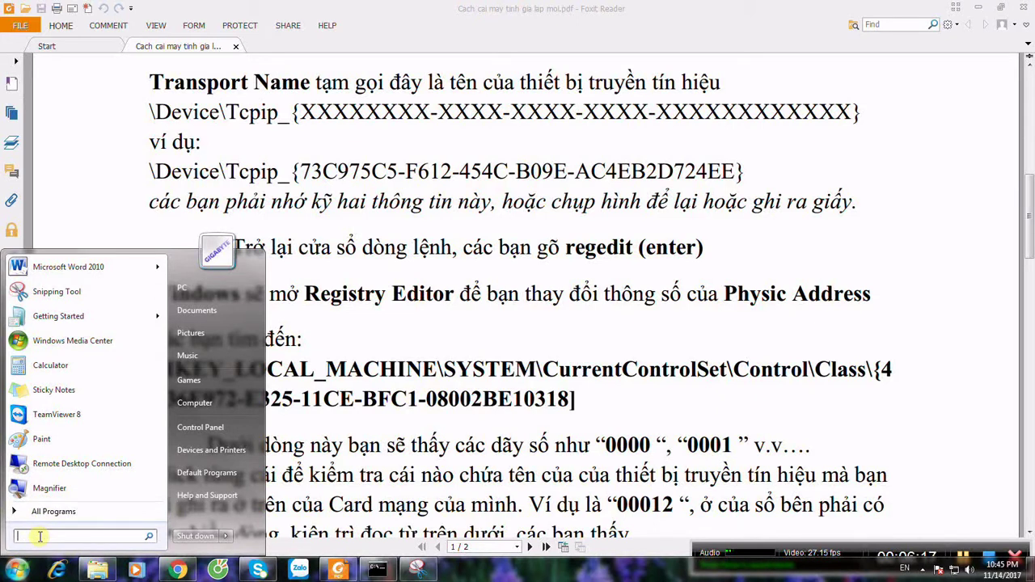
pyautogui.write('re')
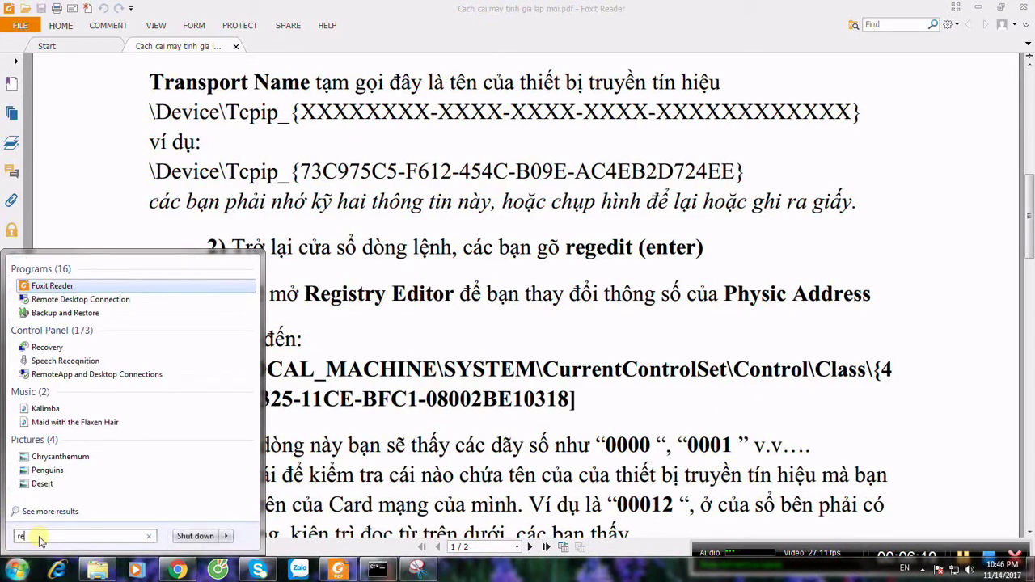
pyautogui.write('g')
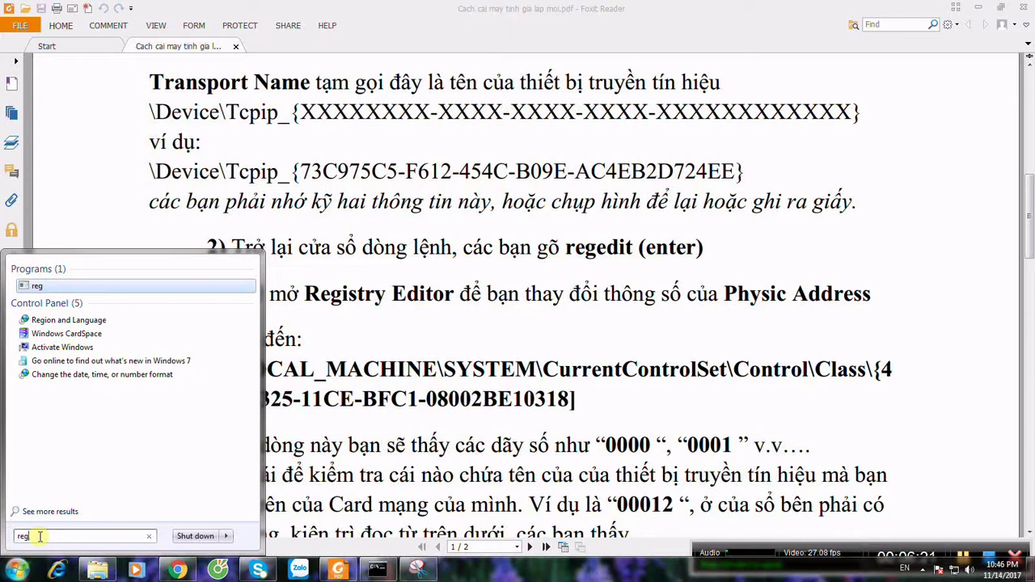
pyautogui.write('edit')
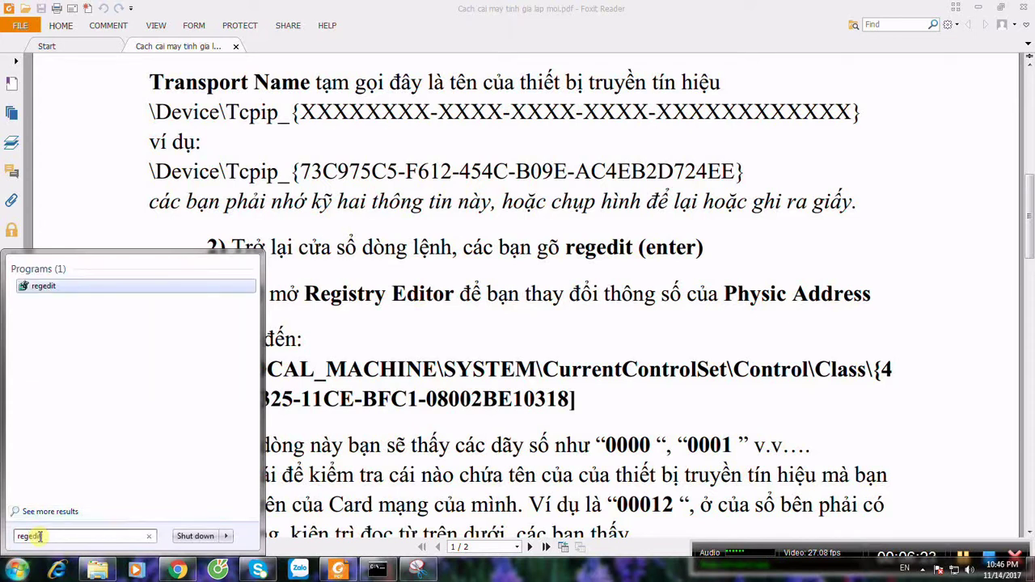
pyautogui.press('Return')
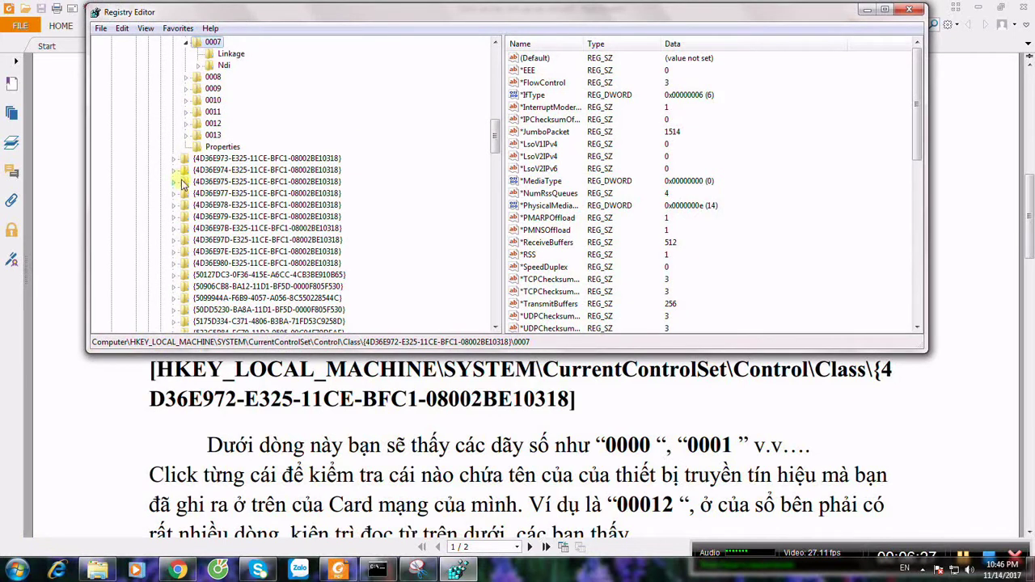
# Step: Collapse the HKEY_LOCAL_MACHINE branch in the registry tree and move the Registry Editor window lower over the guide
pyautogui.moveTo(497, 139); pyautogui.dragTo(497, 63)
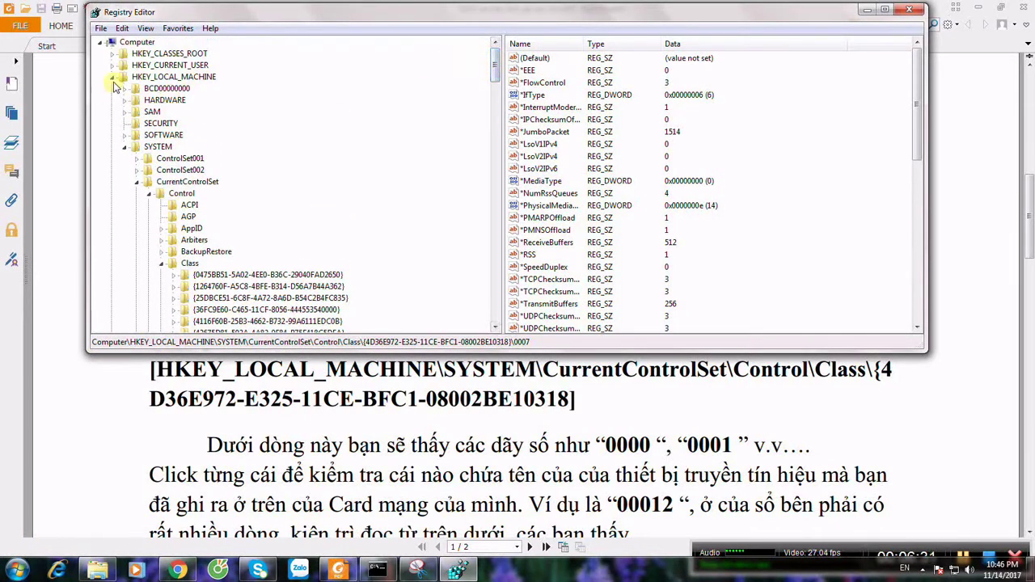
pyautogui.click(113, 77)
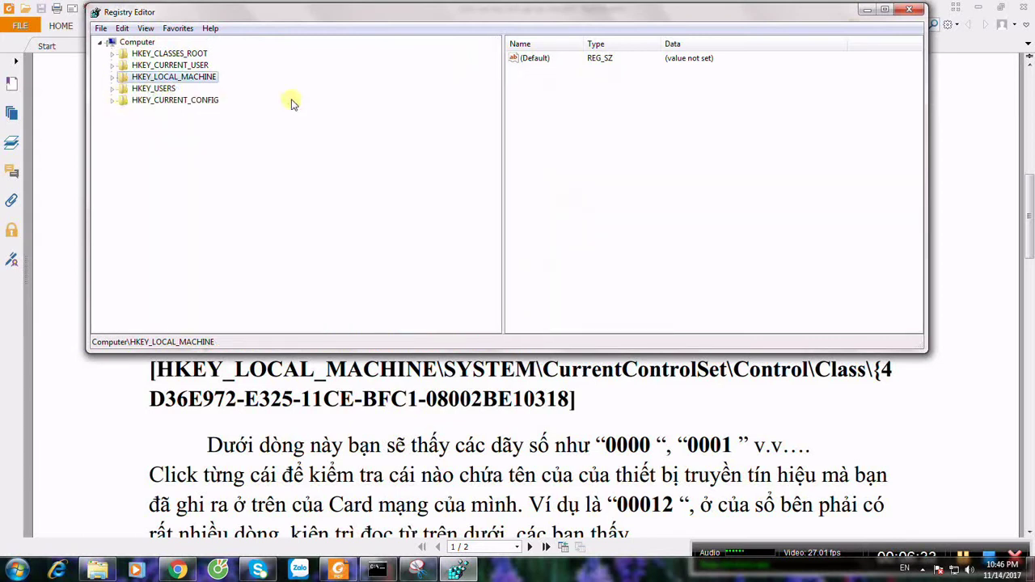
pyautogui.moveTo(530, 15); pyautogui.dragTo(537, 72)
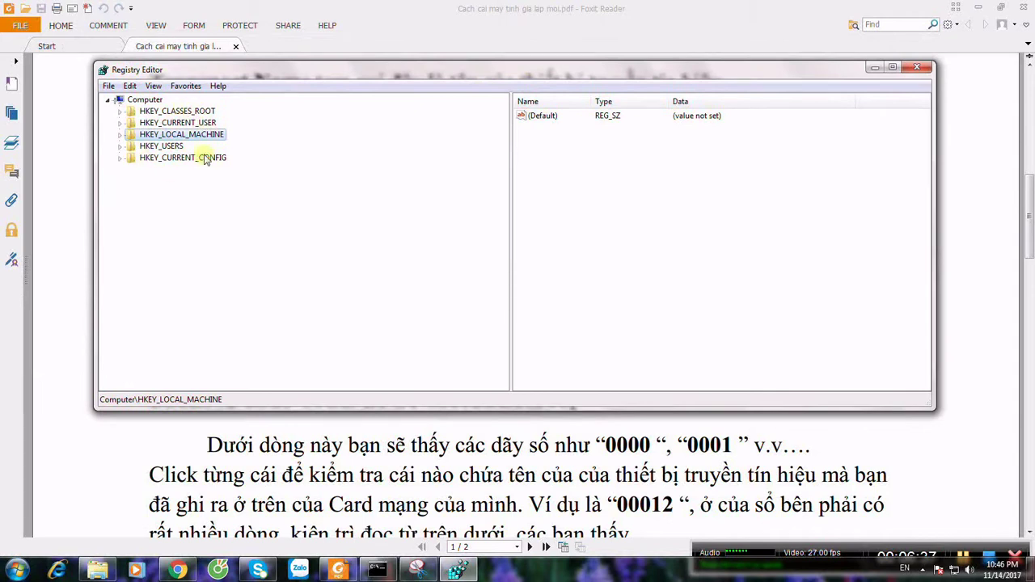
# Step: Check the registry path in the guide, and expand HKEY_LOCAL_MACHINE with its BCD00000000 and HARDWARE keys in Registry Editor
pyautogui.click(484, 431)
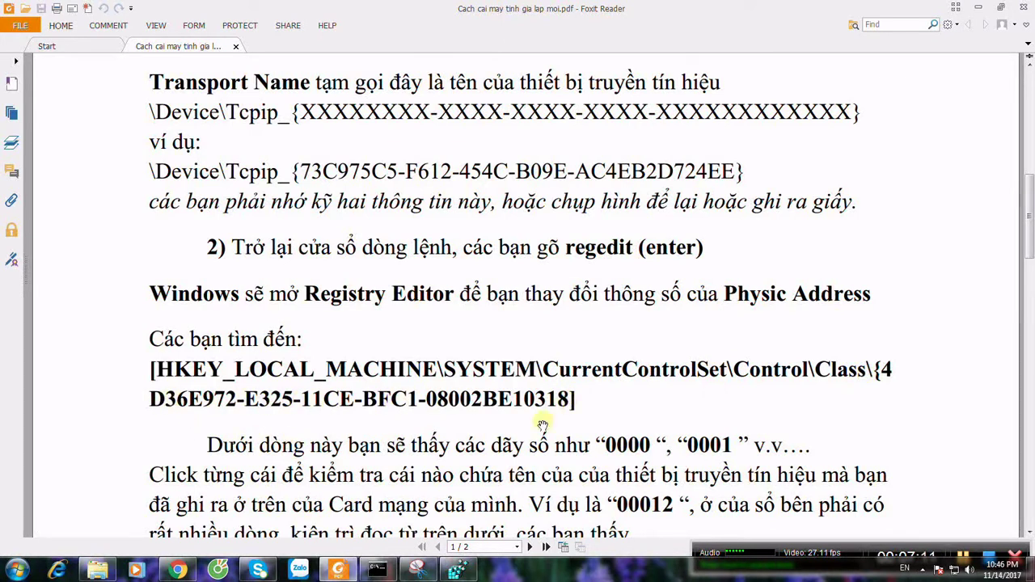
pyautogui.click(457, 570)
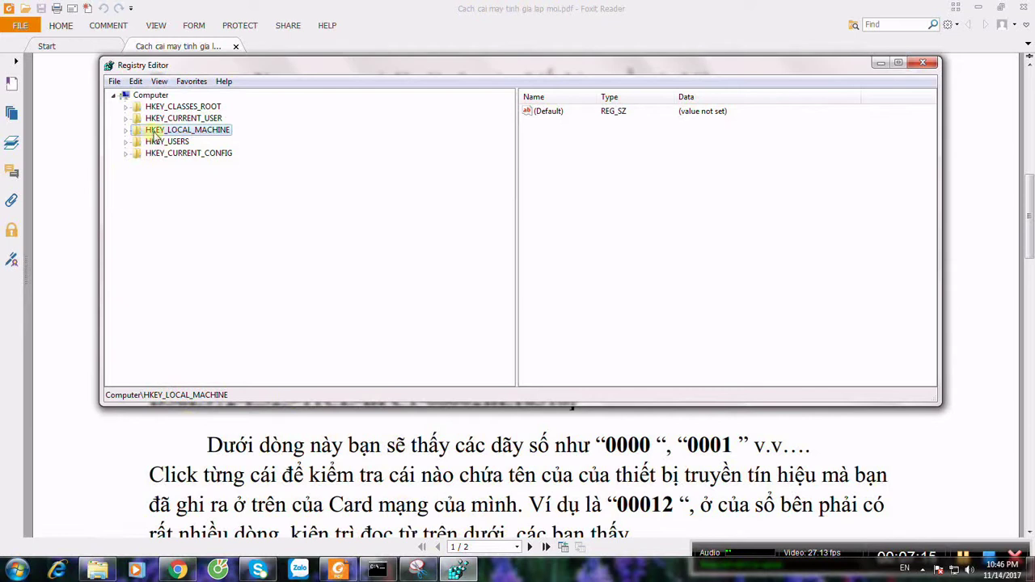
pyautogui.doubleClick(211, 130)
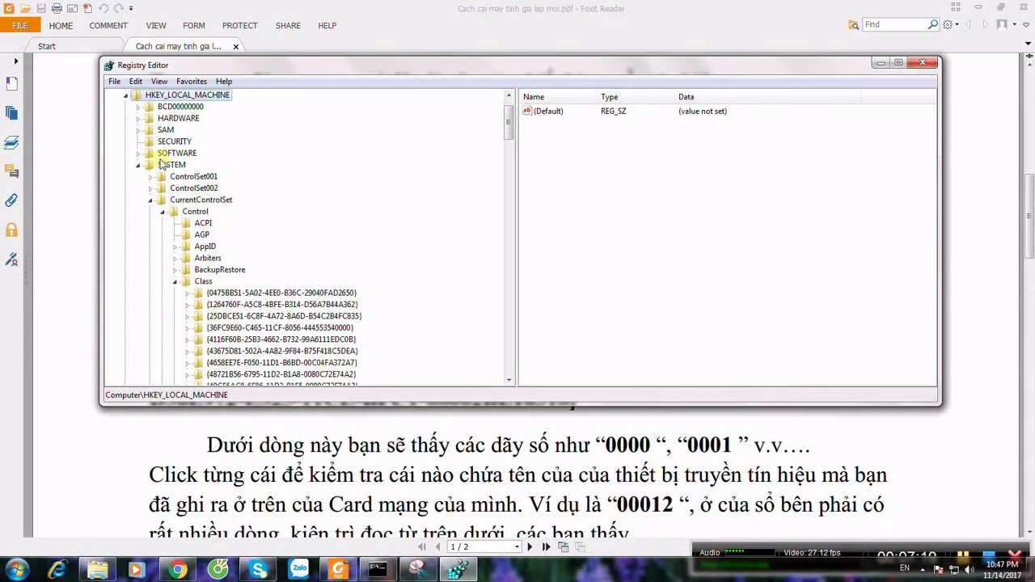
pyautogui.click(138, 108)
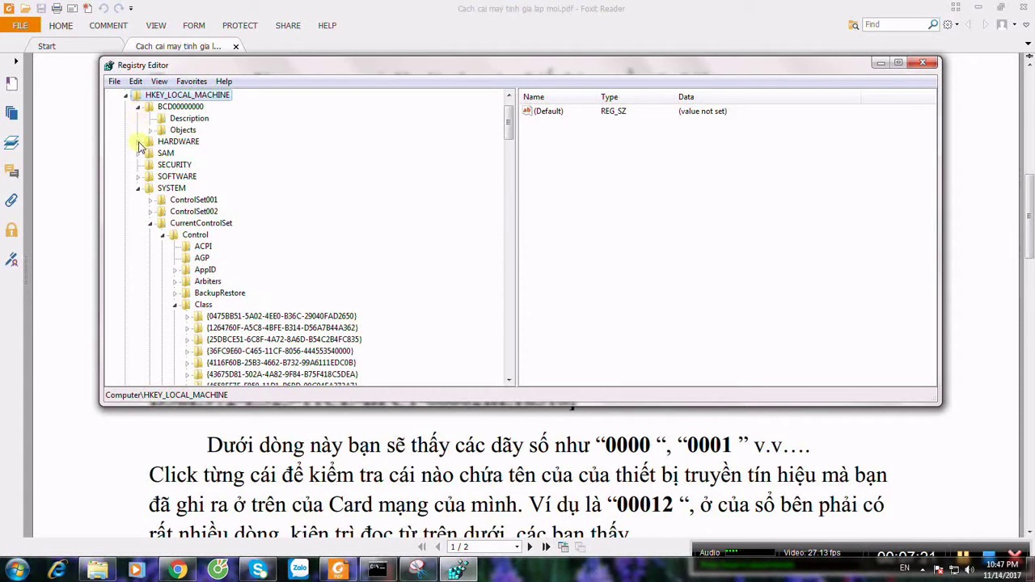
pyautogui.click(137, 141)
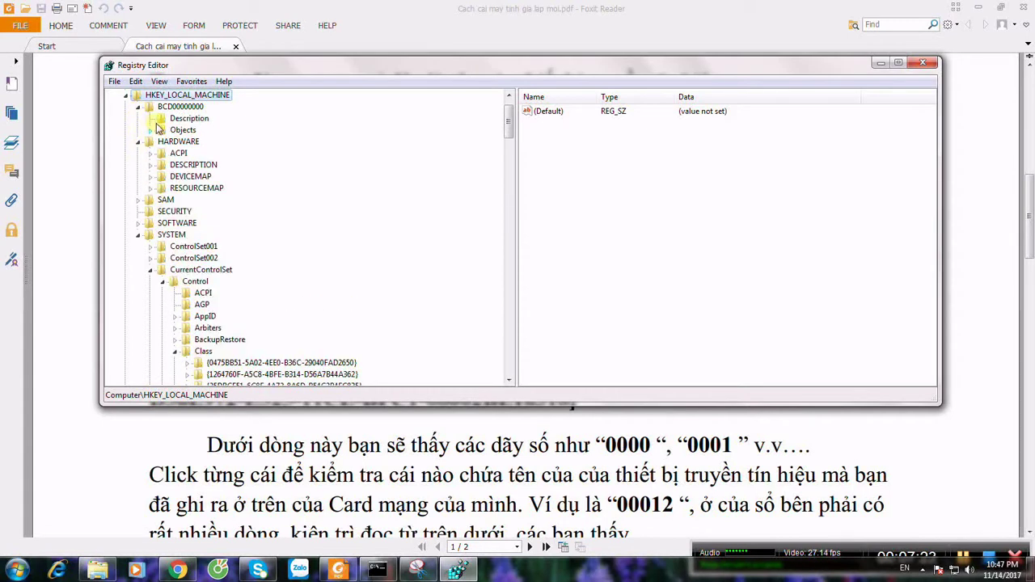
# Step: Recheck the path in the guide, and collapse and reopen the HKEY_LOCAL_MACHINE branch in Registry Editor
pyautogui.click(482, 434)
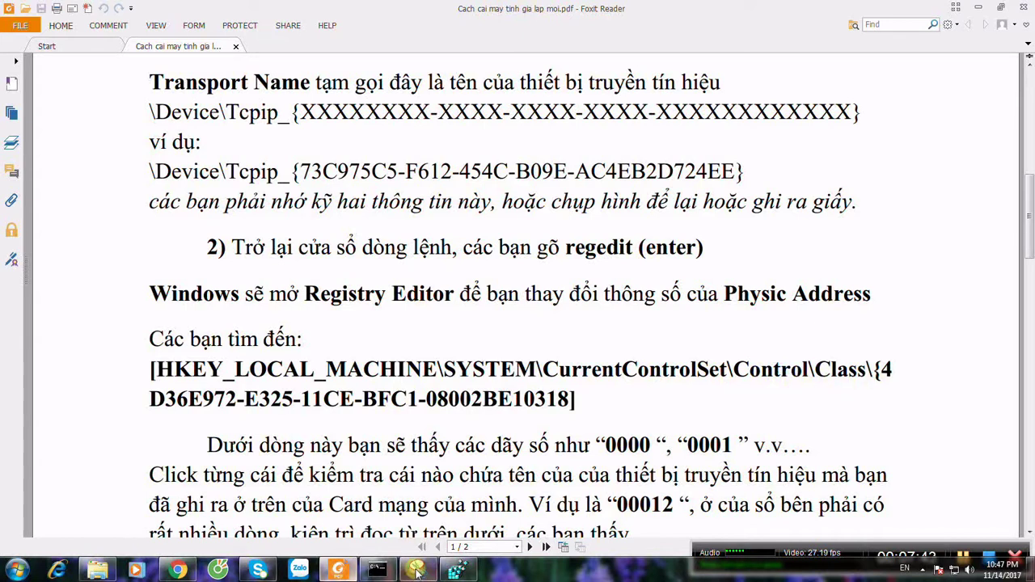
pyautogui.click(414, 570)
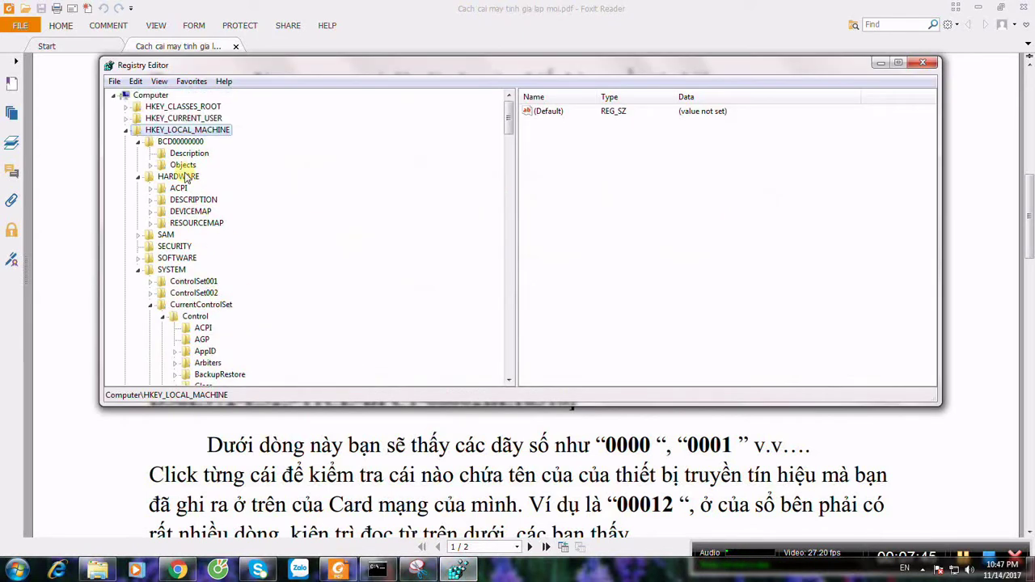
pyautogui.doubleClick(194, 130)
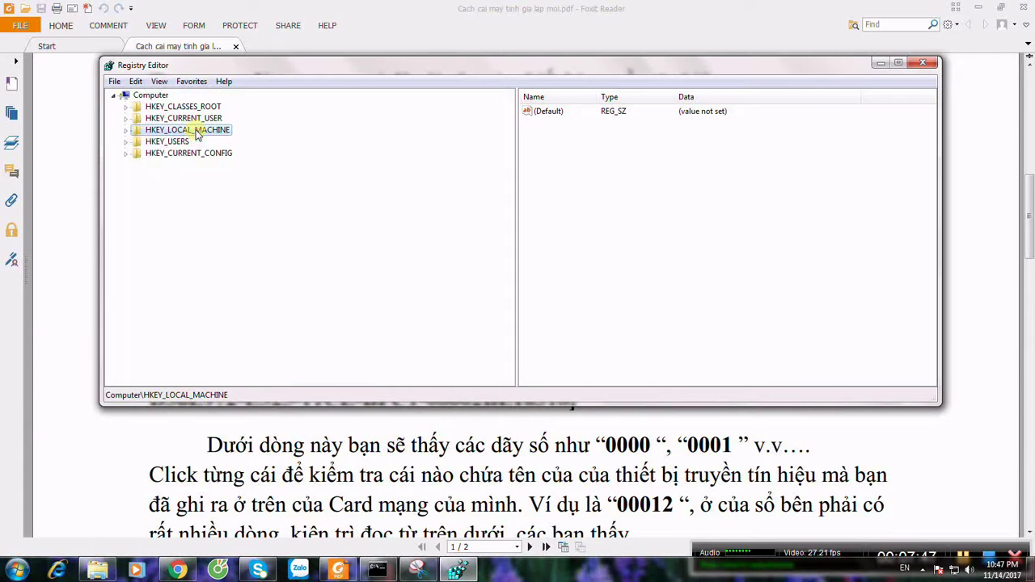
pyautogui.doubleClick(169, 133)
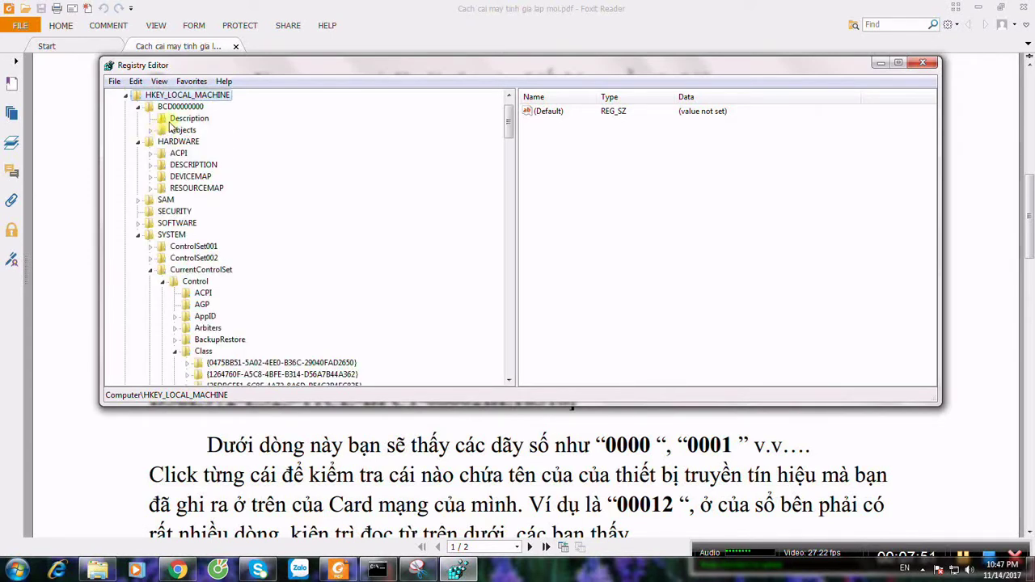
# Step: Look up the path's second level in the guide, and select and collapse the SYSTEM key under HKEY_LOCAL_MACHINE
pyautogui.click(679, 456)
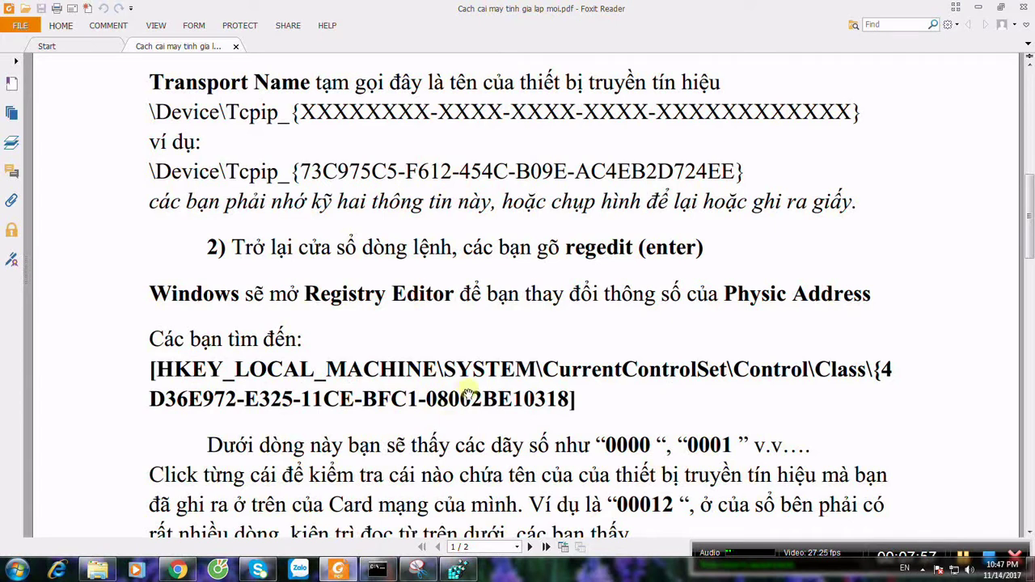
pyautogui.click(457, 570)
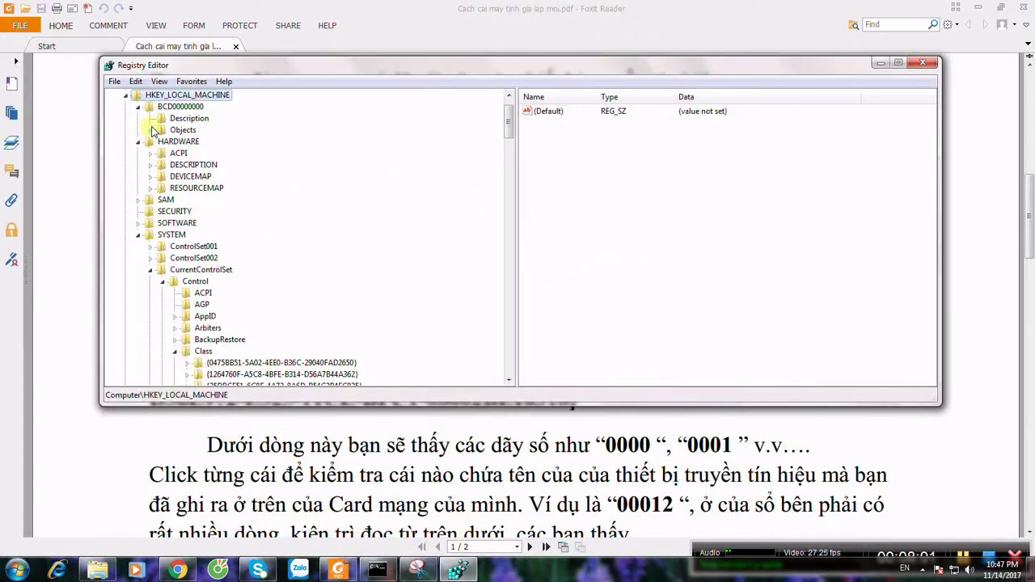
pyautogui.scroll(-3, 161, 134)
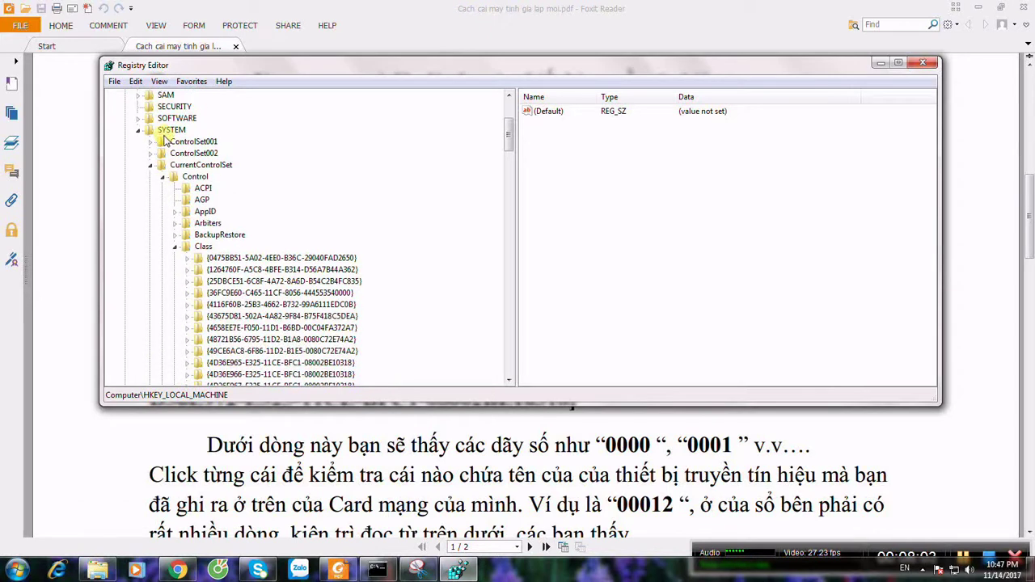
pyautogui.scroll(1, 164, 141)
pyautogui.scroll(1, 164, 155)
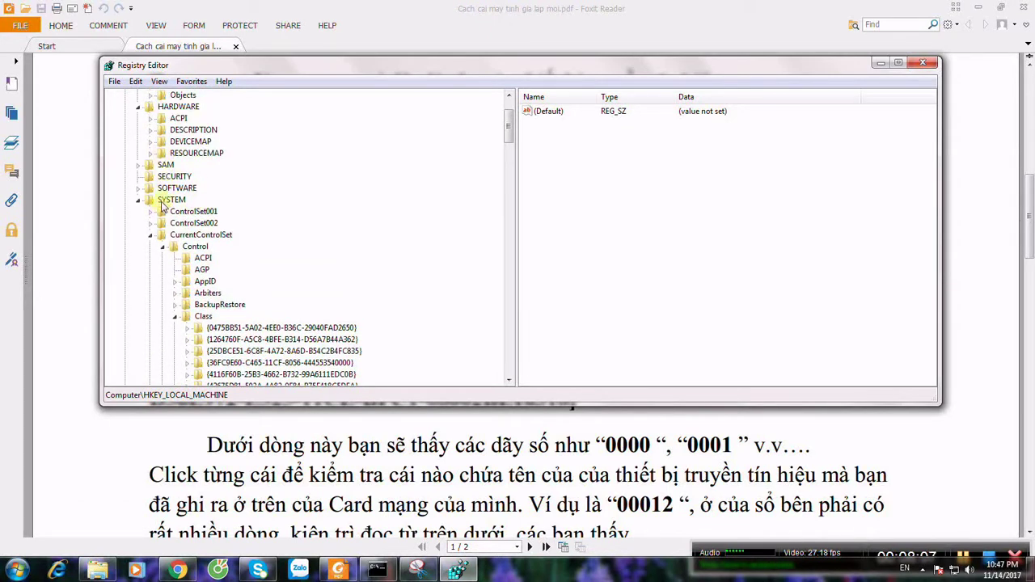
pyautogui.click(168, 202)
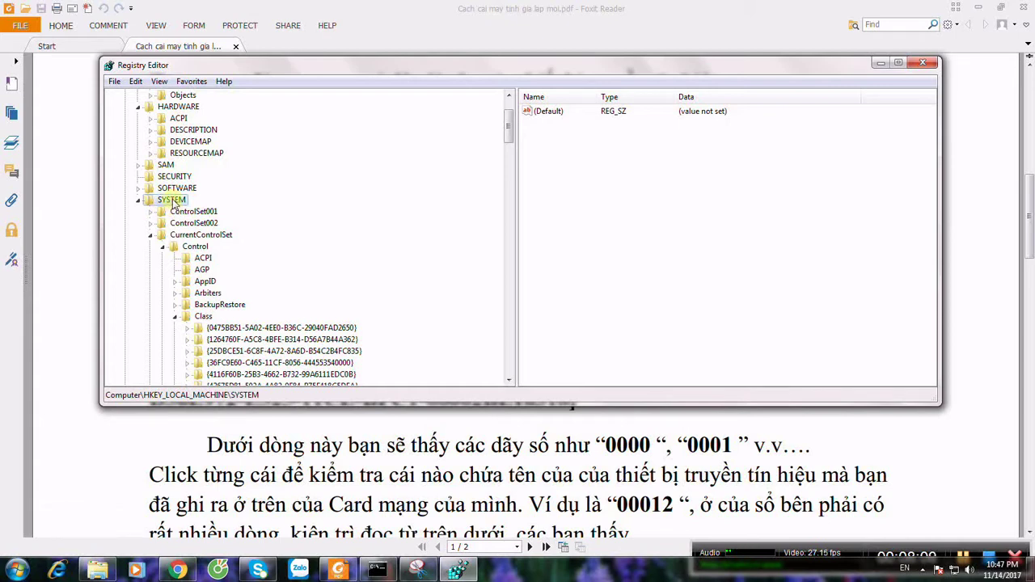
pyautogui.doubleClick(172, 202)
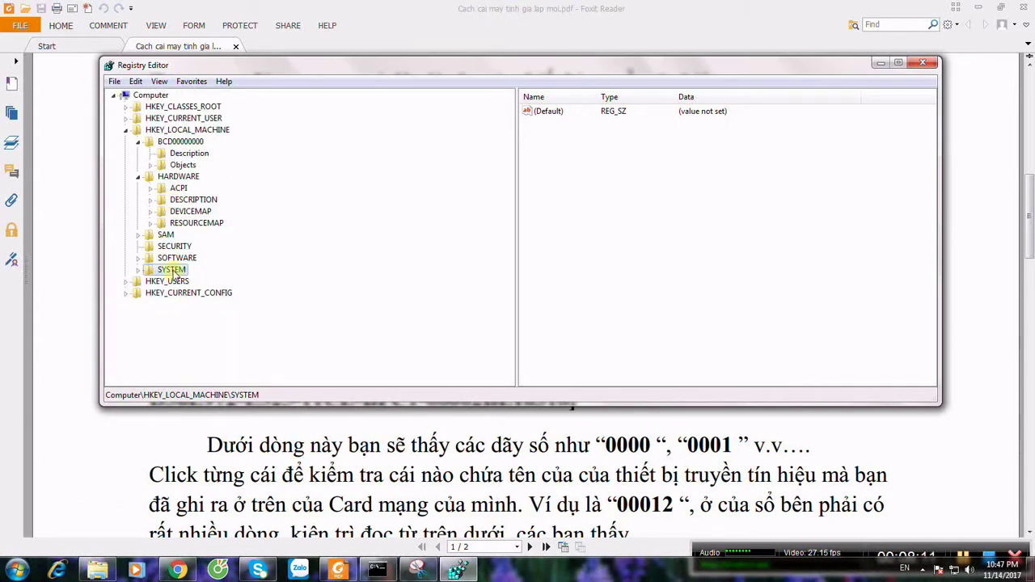
# Step: Check the guide for the CurrentControlSet level of the path and expand the SYSTEM key in Registry Editor
pyautogui.click(496, 428)
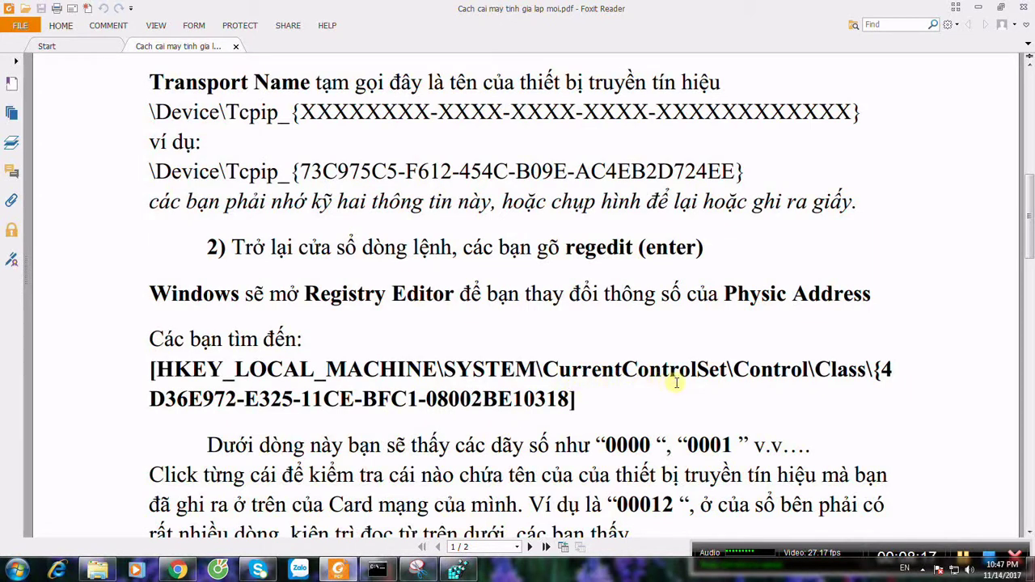
pyautogui.click(457, 570)
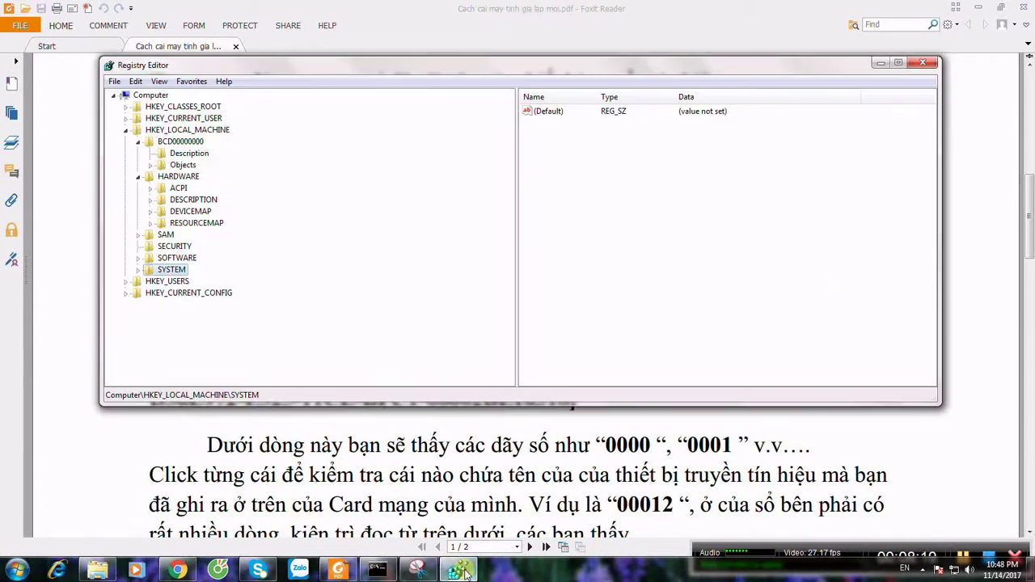
pyautogui.doubleClick(159, 270)
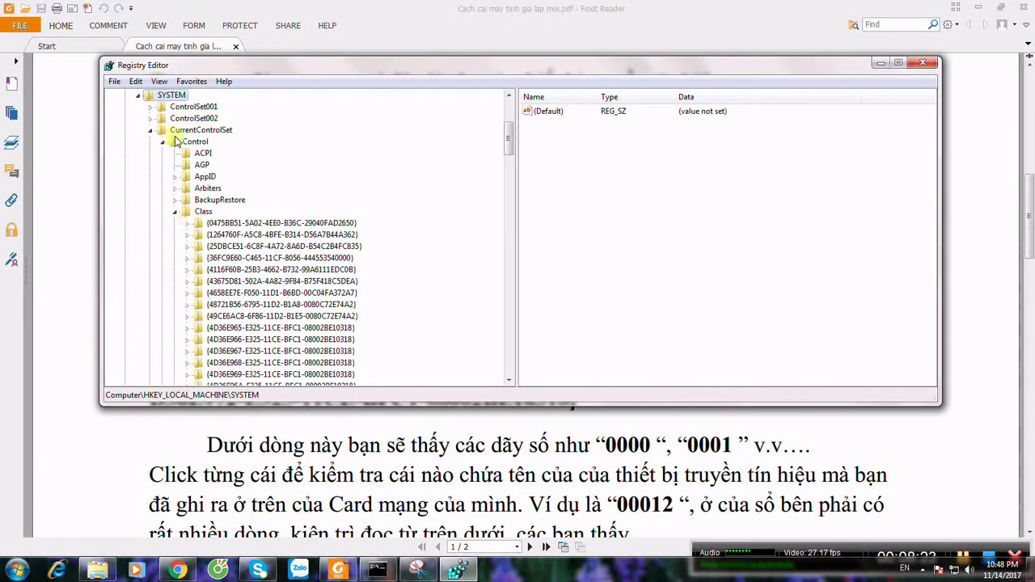
# Step: Collapse the CurrentControlSet key, check the registry path in the guide, and expand CurrentControlSet again in Registry Editor
pyautogui.doubleClick(223, 135)
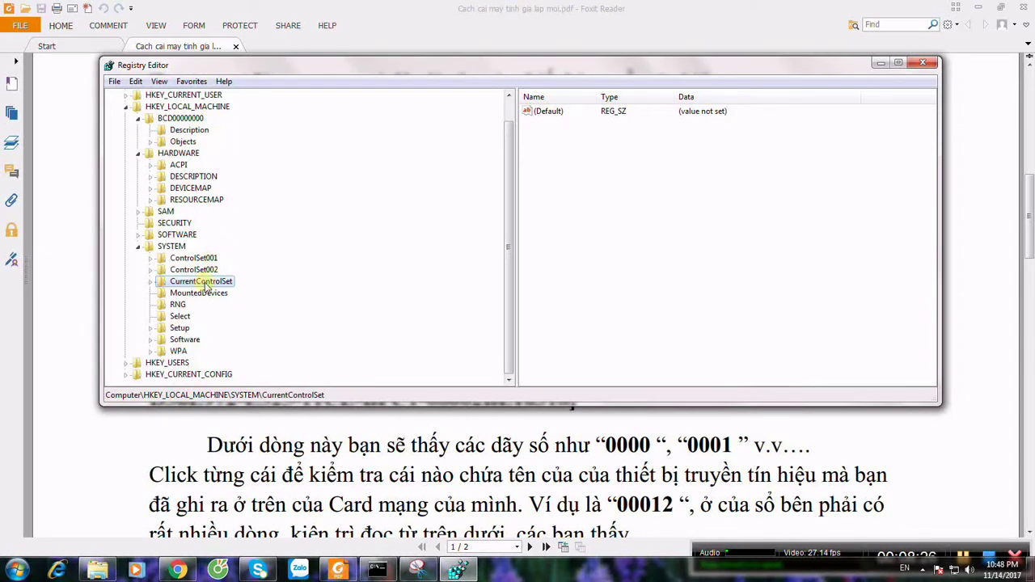
pyautogui.click(558, 447)
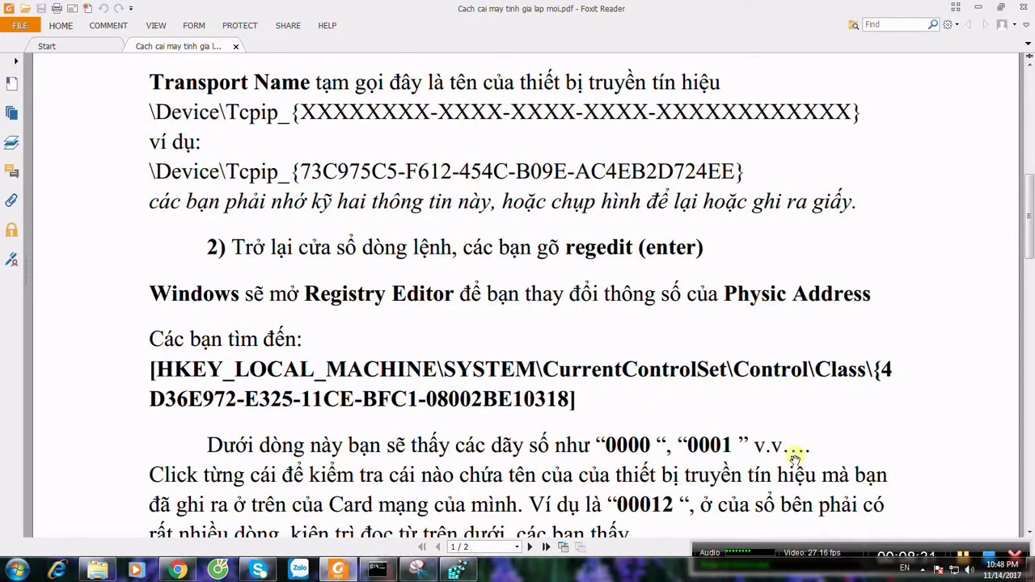
pyautogui.click(458, 570)
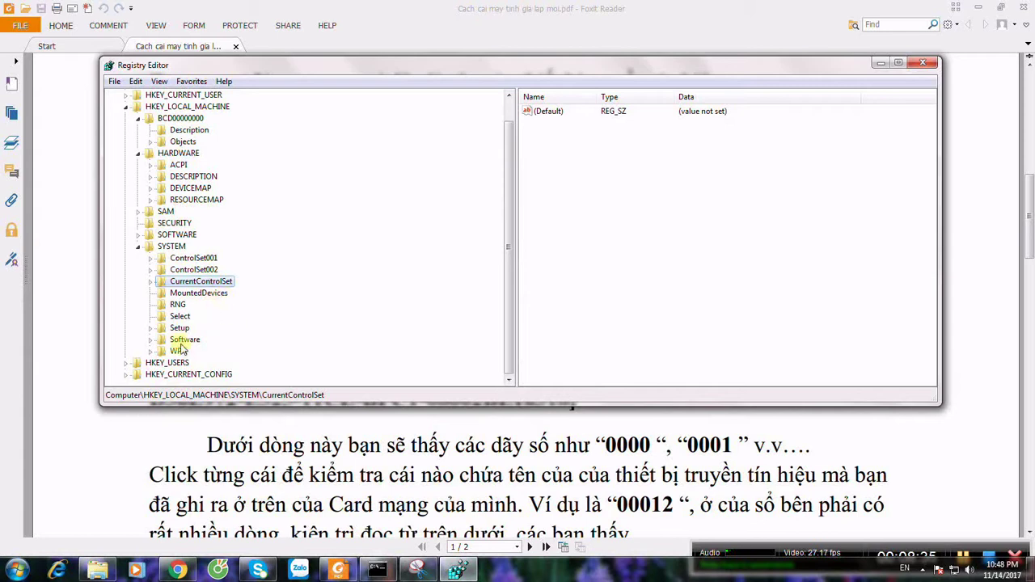
pyautogui.doubleClick(187, 281)
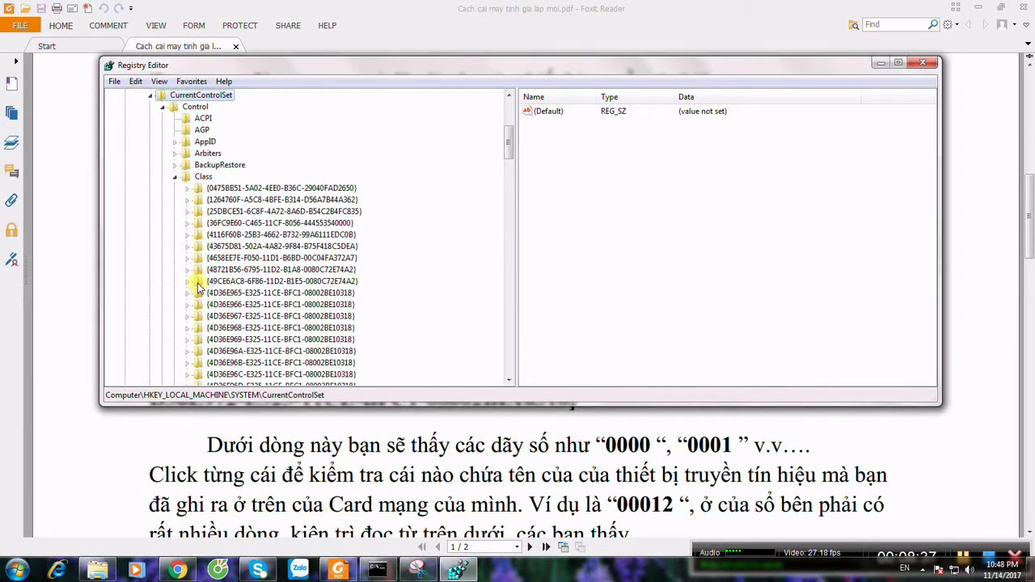
# Step: Collapse and reopen the Control key, check the next path level in the guide, and select the Class key in Registry Editor
pyautogui.doubleClick(194, 106)
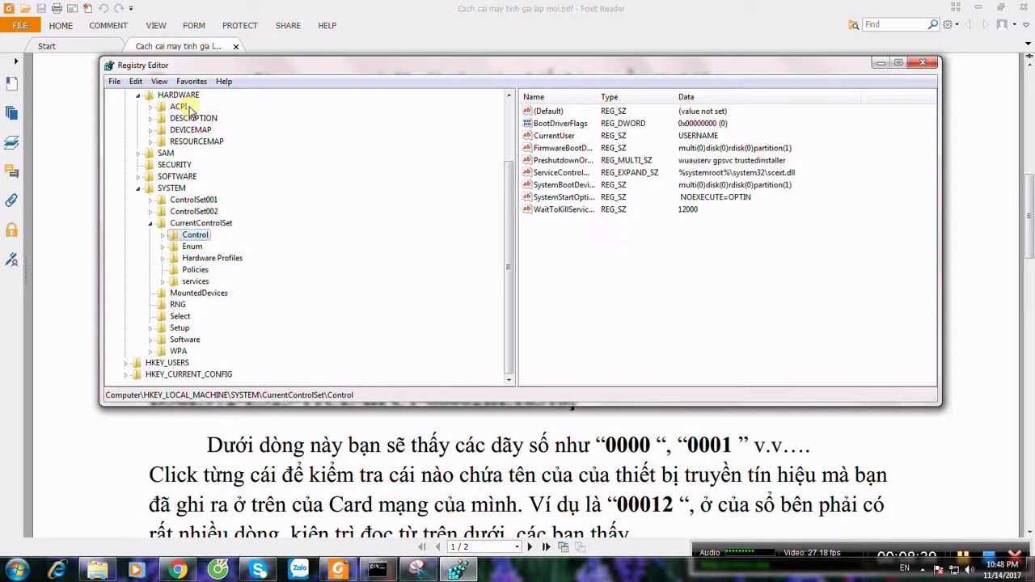
pyautogui.doubleClick(200, 237)
pyautogui.click(730, 471)
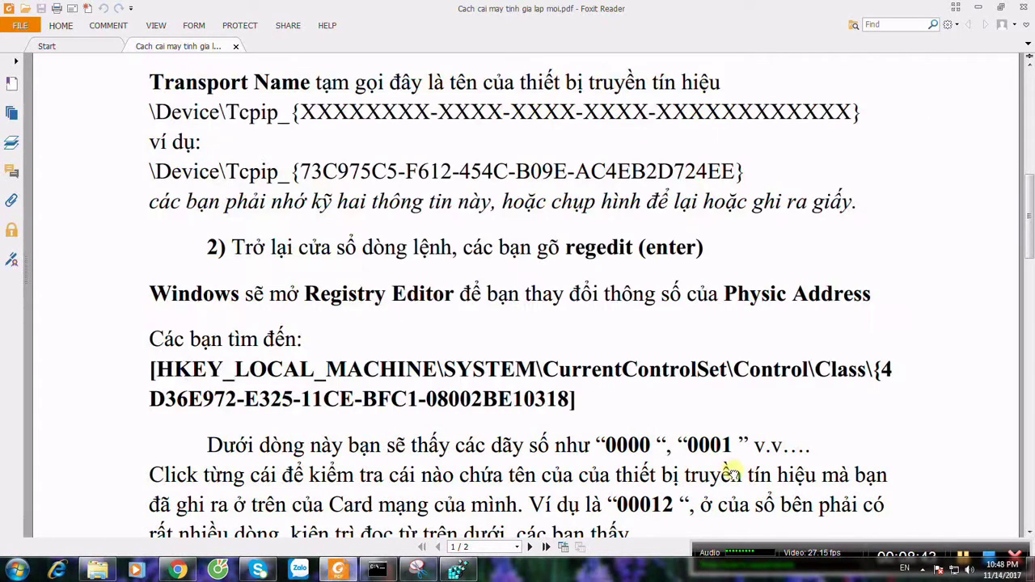
pyautogui.click(457, 569)
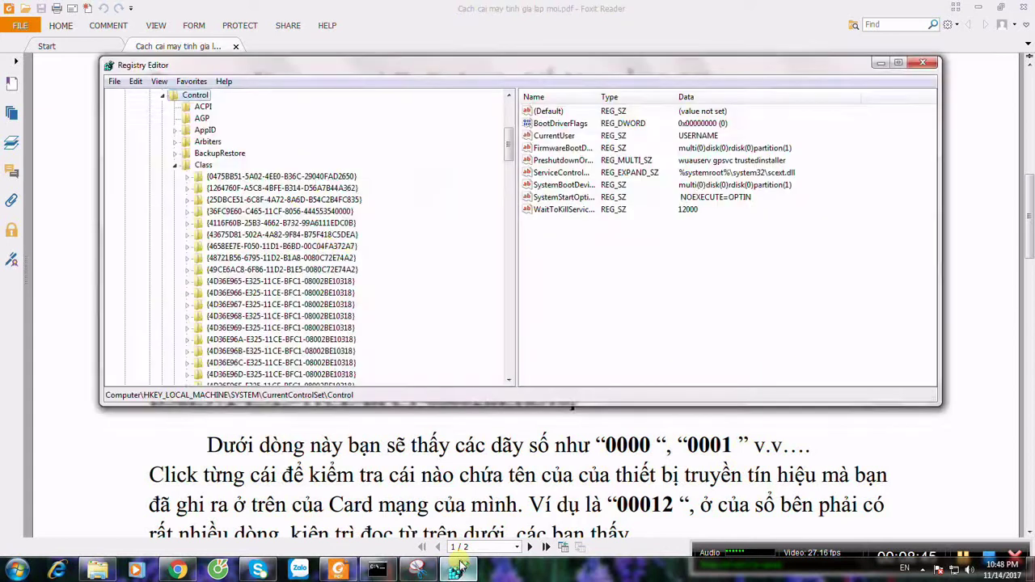
pyautogui.click(203, 166)
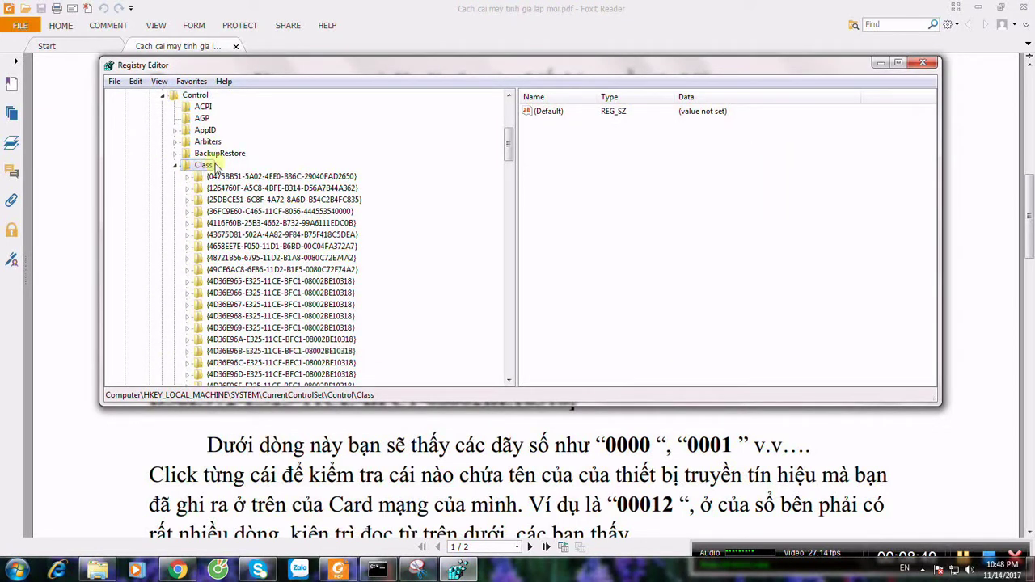
# Step: Compare the subkeys under Class with the ID in the guide and select {4D36E972-E325-11CE-BFC1-08002BE10318} in Registry Editor
pyautogui.click(509, 450)
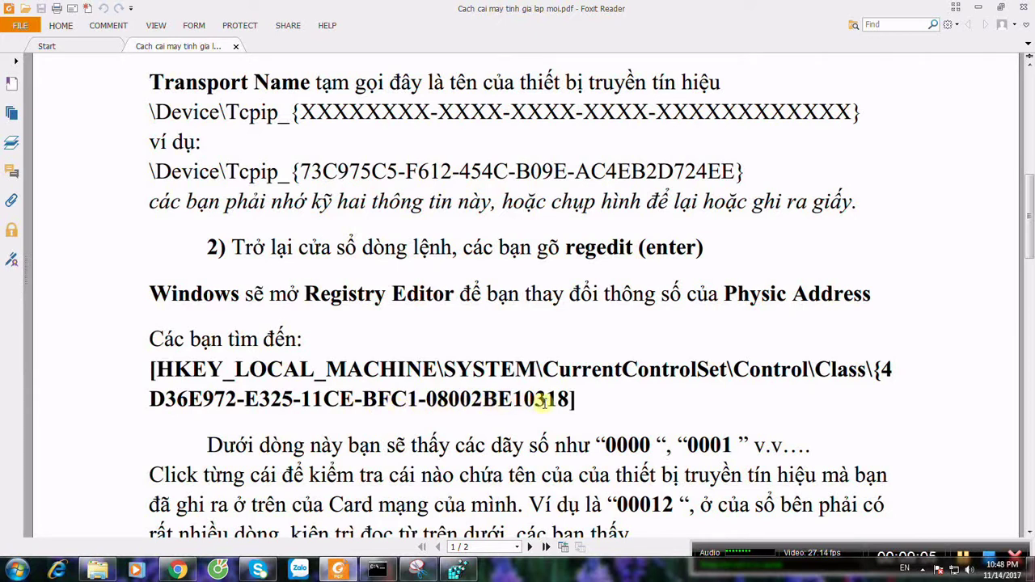
pyautogui.click(457, 570)
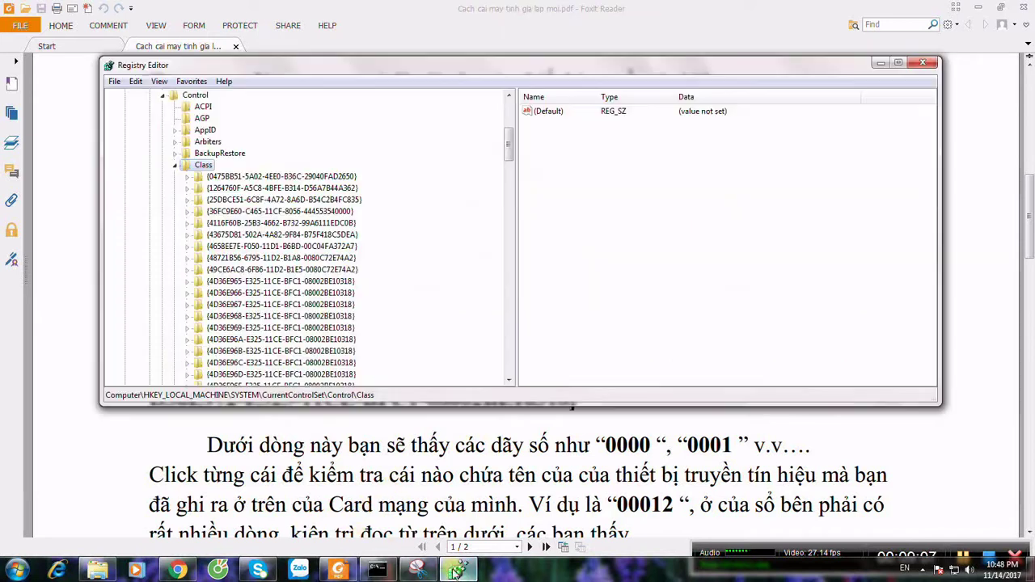
pyautogui.click(395, 473)
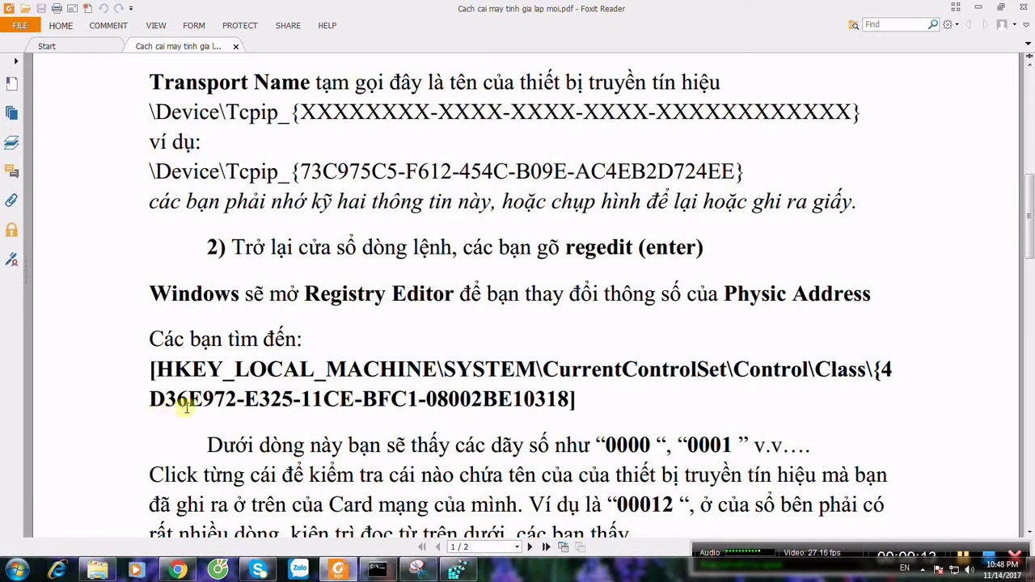
pyautogui.click(436, 570)
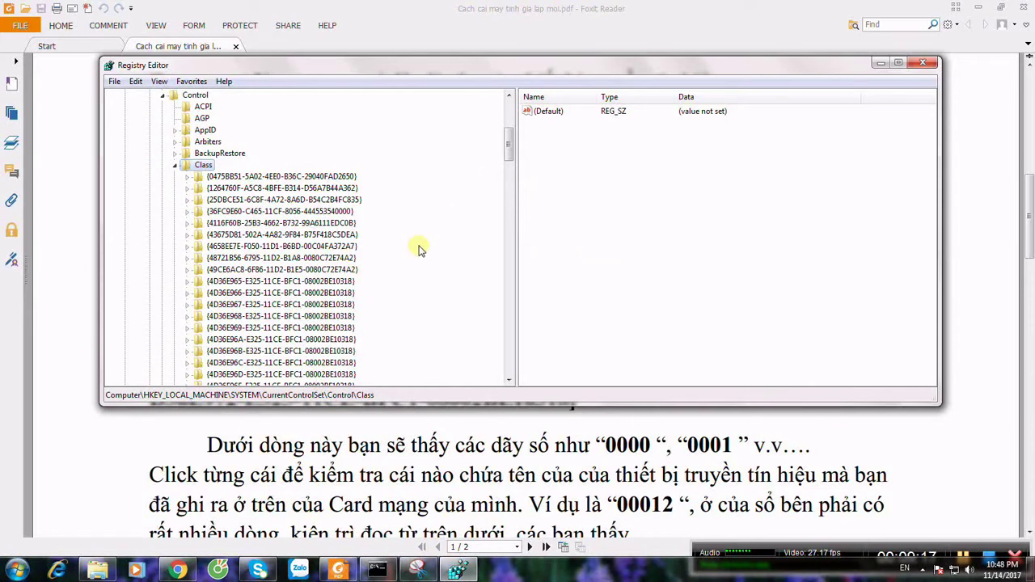
pyautogui.scroll(-1, 420, 220)
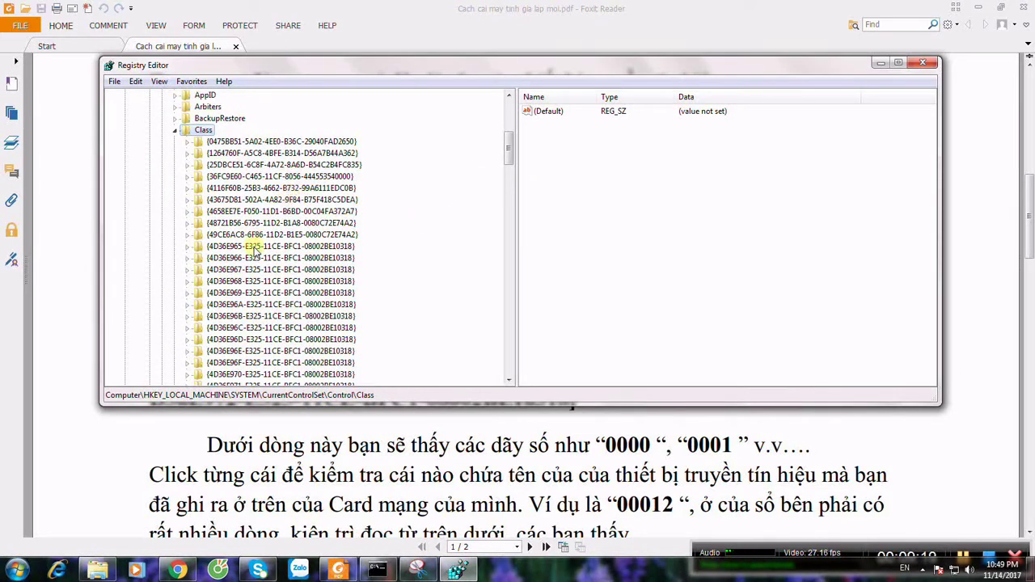
pyautogui.click(301, 461)
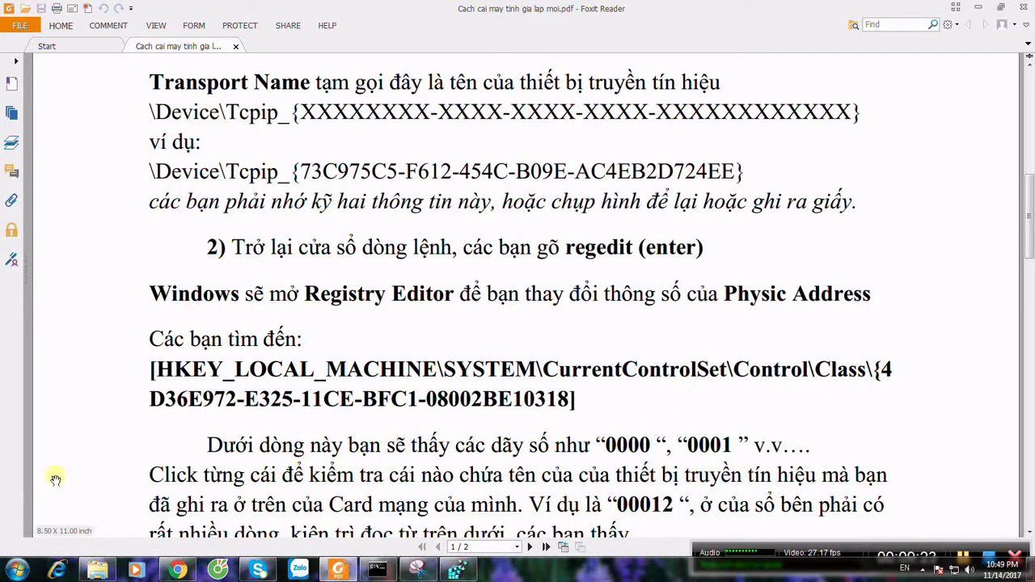
pyautogui.click(457, 572)
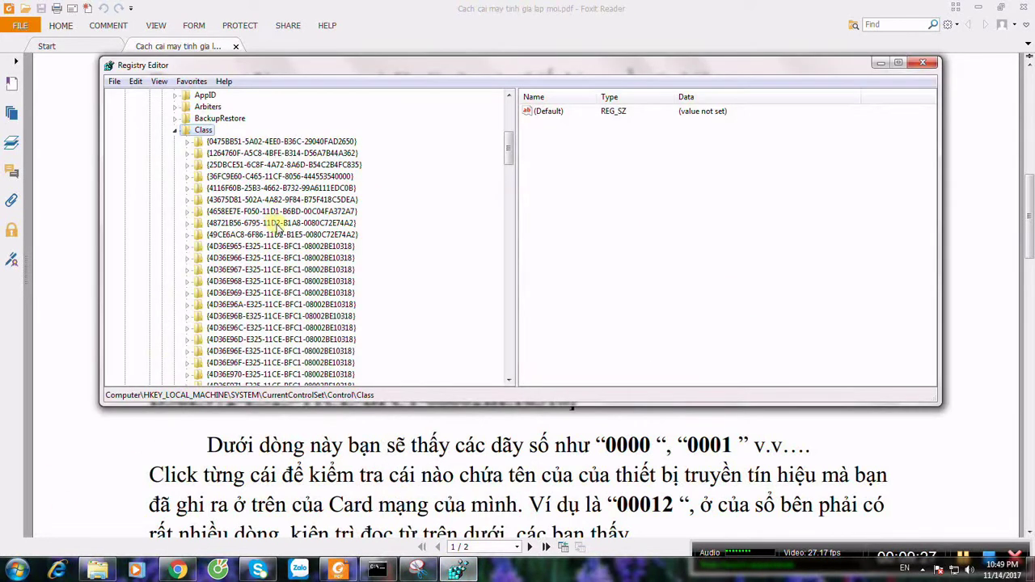
pyautogui.scroll(-1, 285, 257)
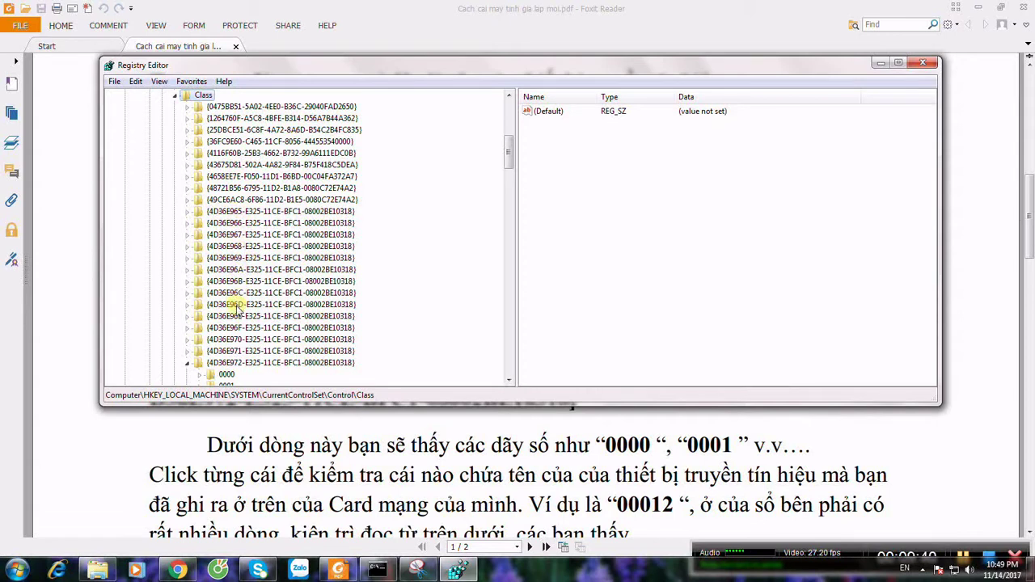
pyautogui.click(231, 363)
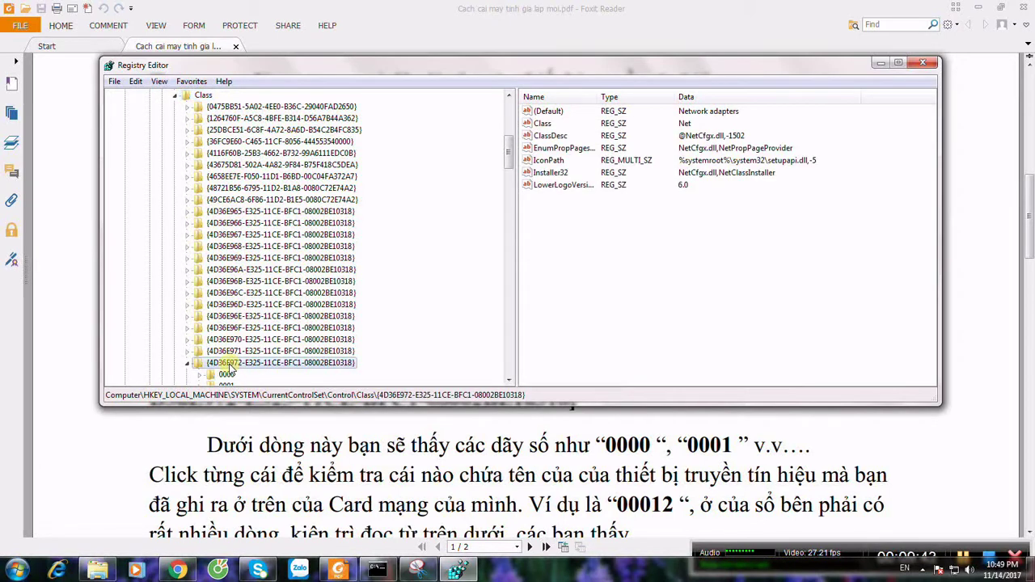
# Step: Read the guide's instructions on finding the numbered subkey whose NetCfgInstanceId matches the network card's transport name
pyautogui.click(336, 468)
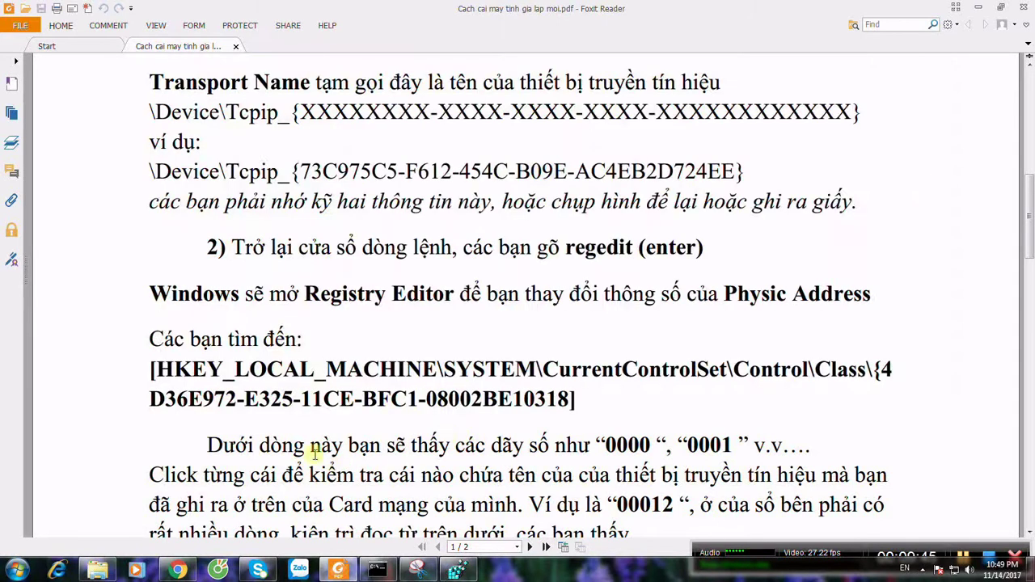
pyautogui.scroll(-3, 558, 447)
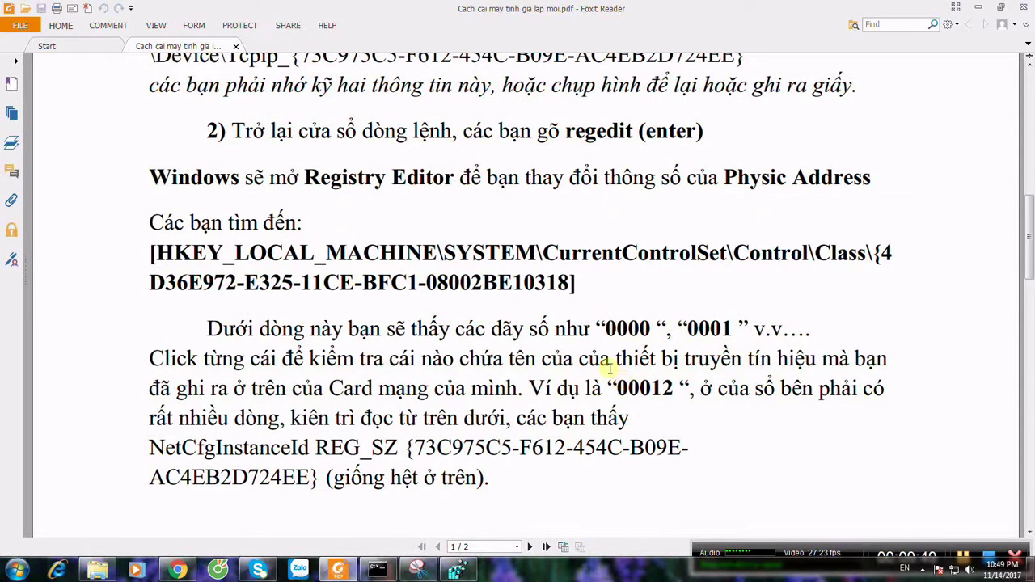
pyautogui.scroll(-1, 585, 409)
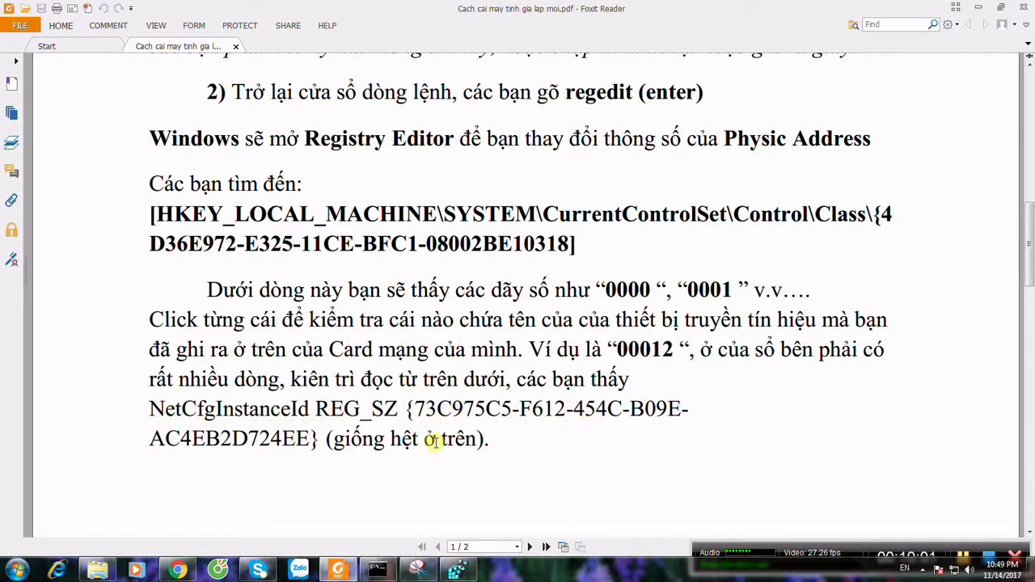
# Step: View the captured getmac output in Snipping Tool, close the Command Prompt window, and minimize Snipping Tool
pyautogui.click(418, 569)
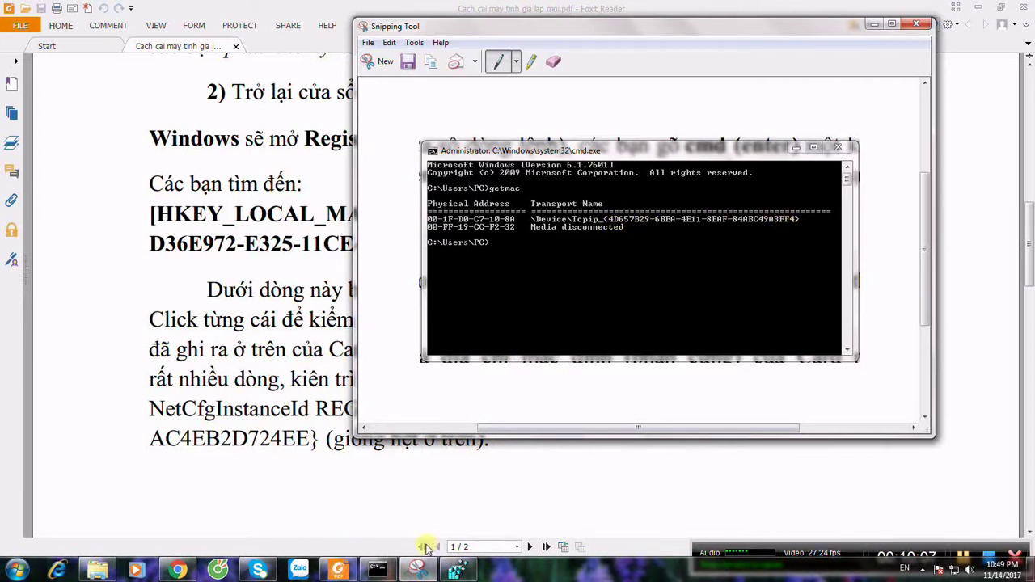
pyautogui.click(386, 571)
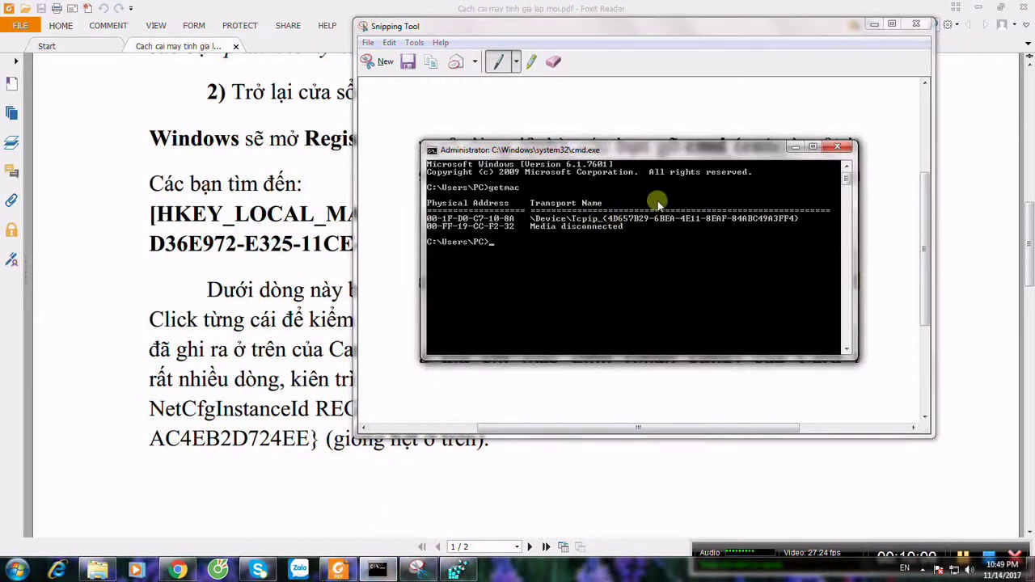
pyautogui.click(837, 147)
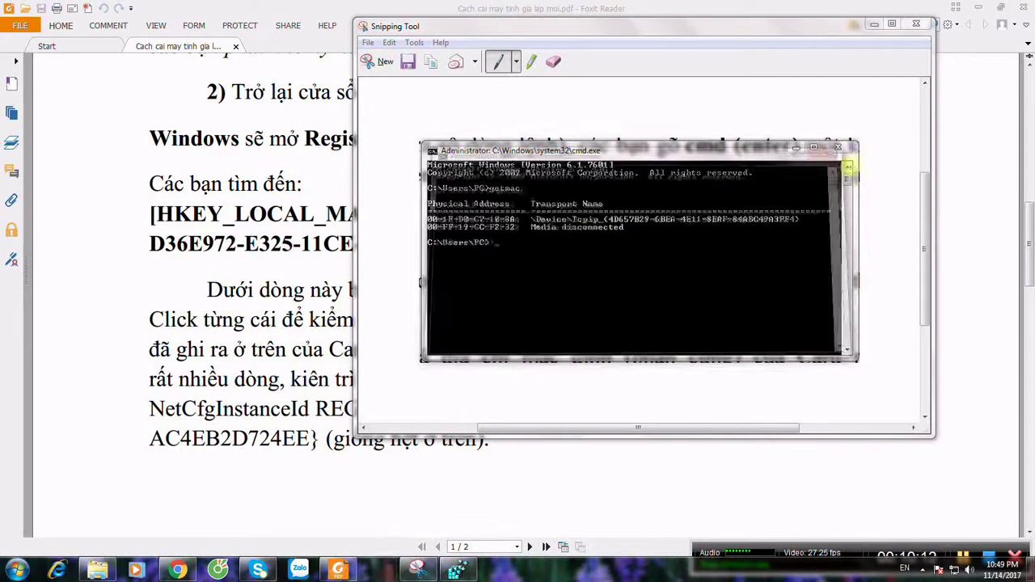
pyautogui.click(873, 25)
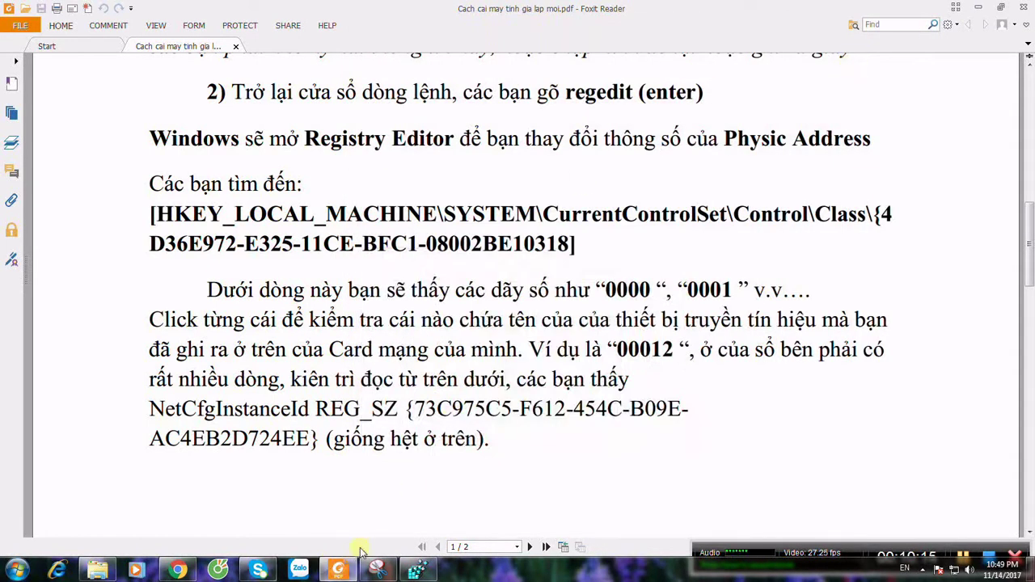
# Step: In Registry Editor, collapse and reopen the {4D36E972-E325-11CE-BFC1-08002BE10318} key and collapse its 0000 subkey
pyautogui.click(418, 570)
pyautogui.scroll(-2, 336, 328)
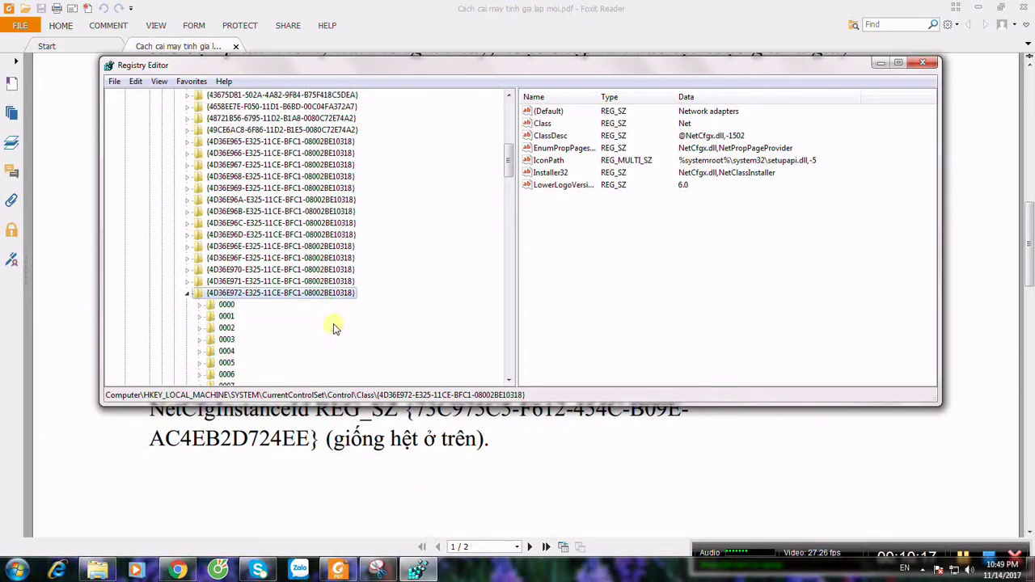
pyautogui.scroll(-1, 335, 328)
pyautogui.click(201, 272)
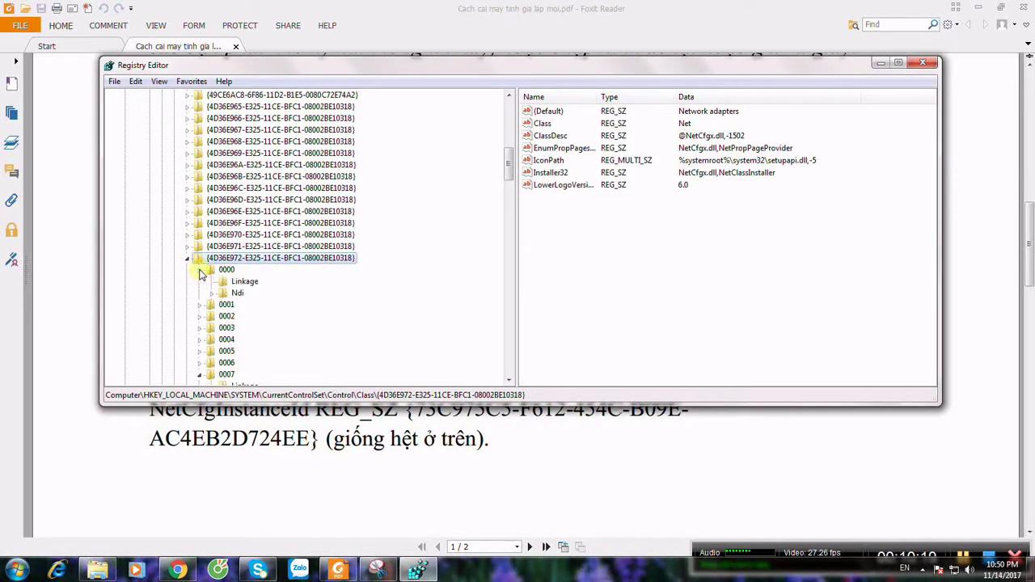
pyautogui.click(187, 258)
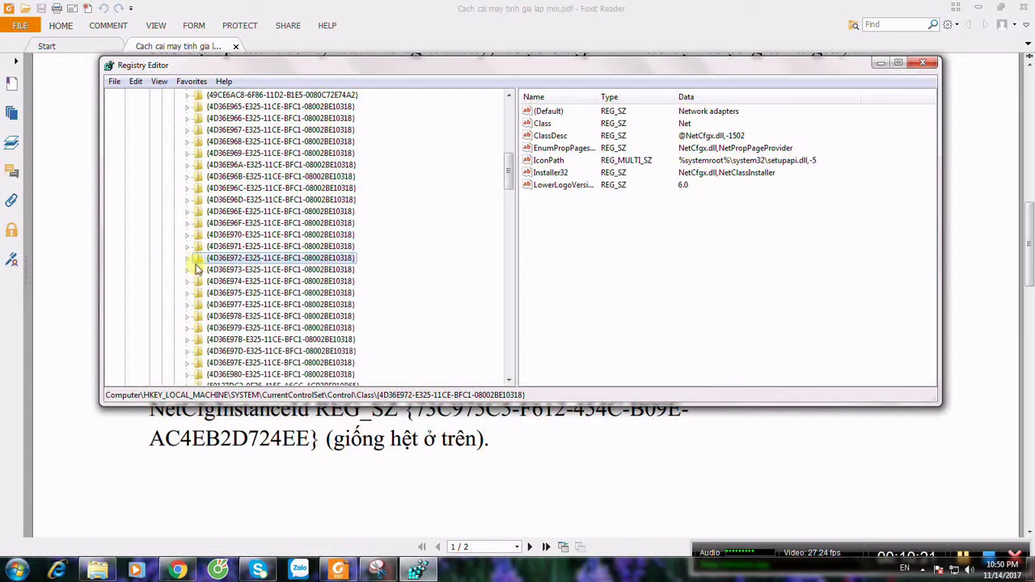
pyautogui.doubleClick(225, 259)
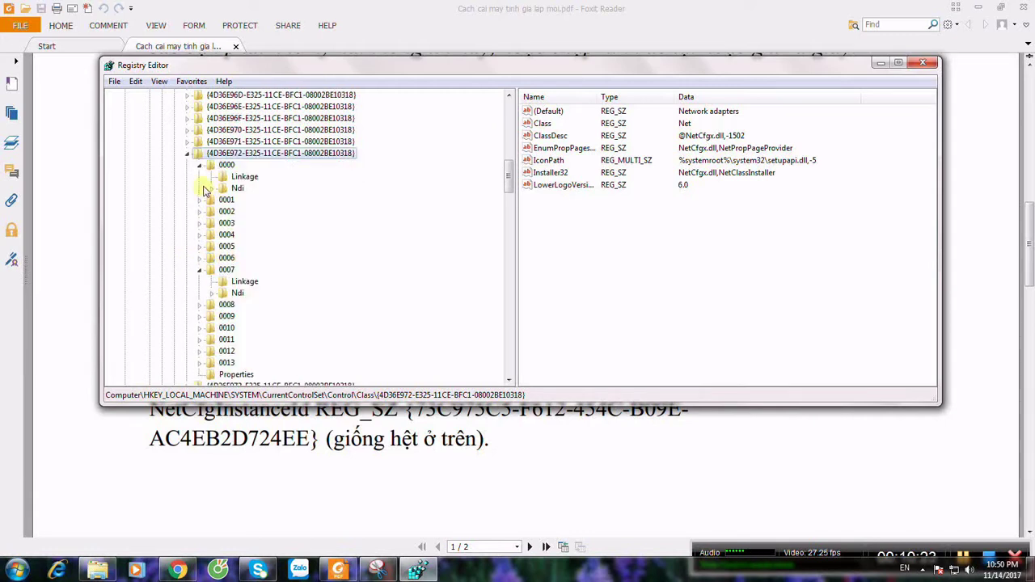
pyautogui.click(203, 167)
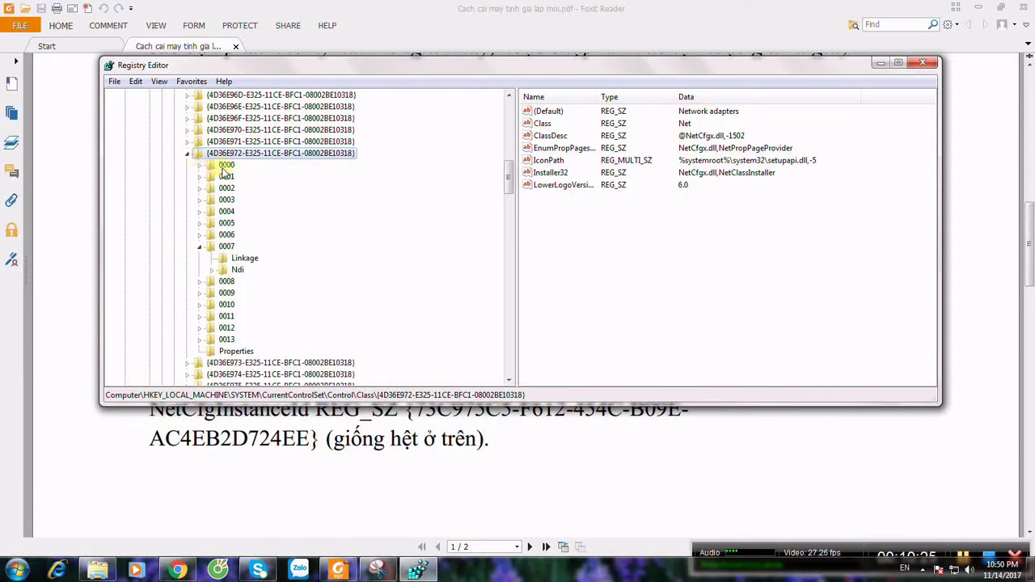
# Step: Inspect NetCfgInstanceId in subkeys 0000, 0001 and 0002, comparing it with the transport name in the Snipping Tool capture
pyautogui.click(226, 166)
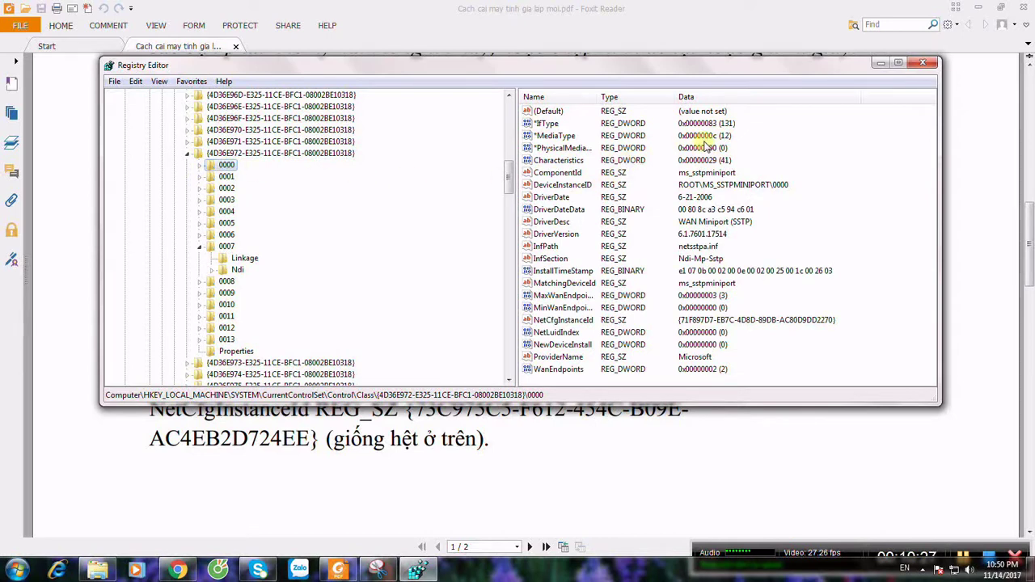
pyautogui.scroll(-2, 704, 162)
pyautogui.scroll(1, 711, 242)
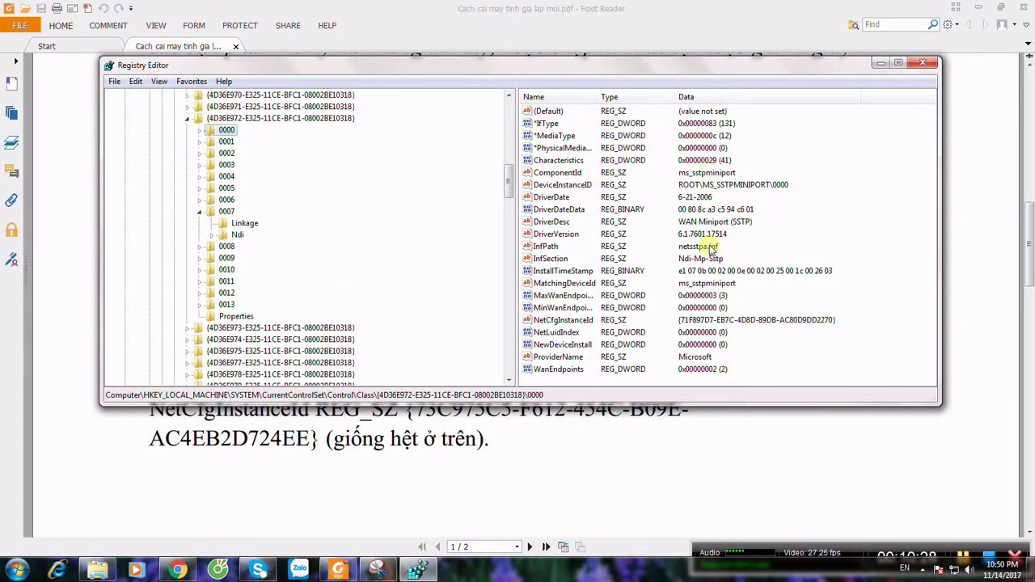
pyautogui.click(228, 142)
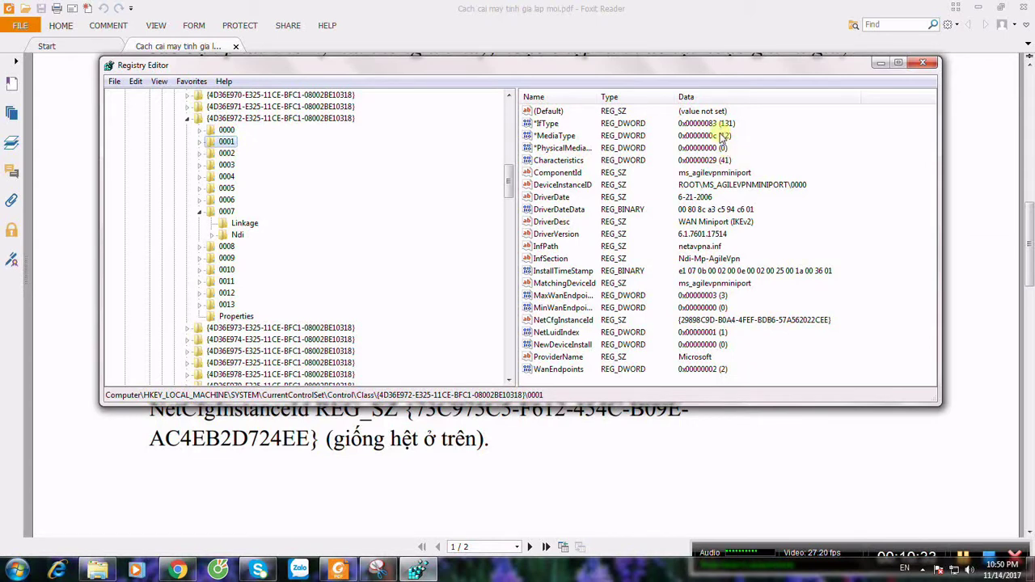
pyautogui.click(377, 570)
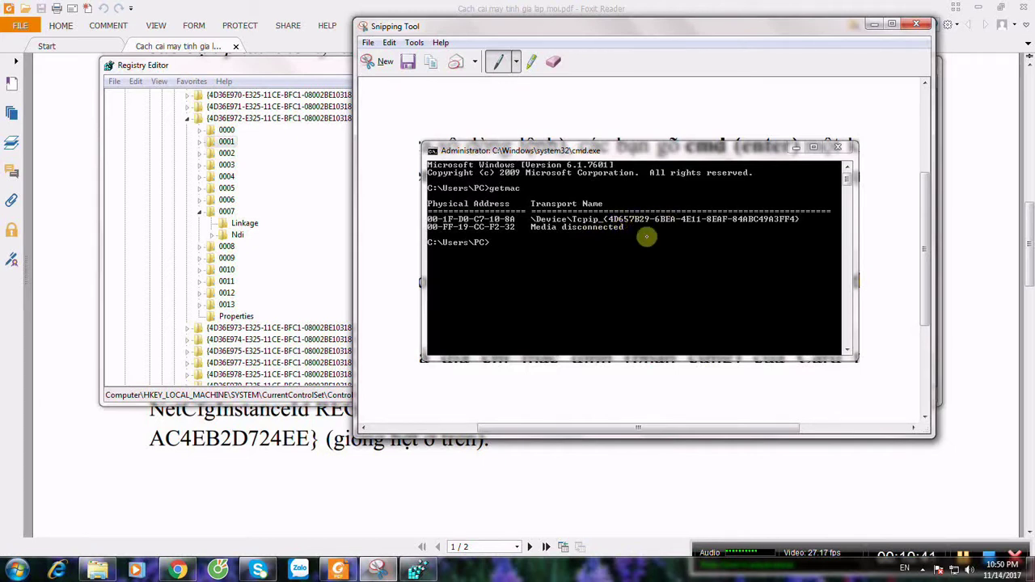
pyautogui.click(417, 570)
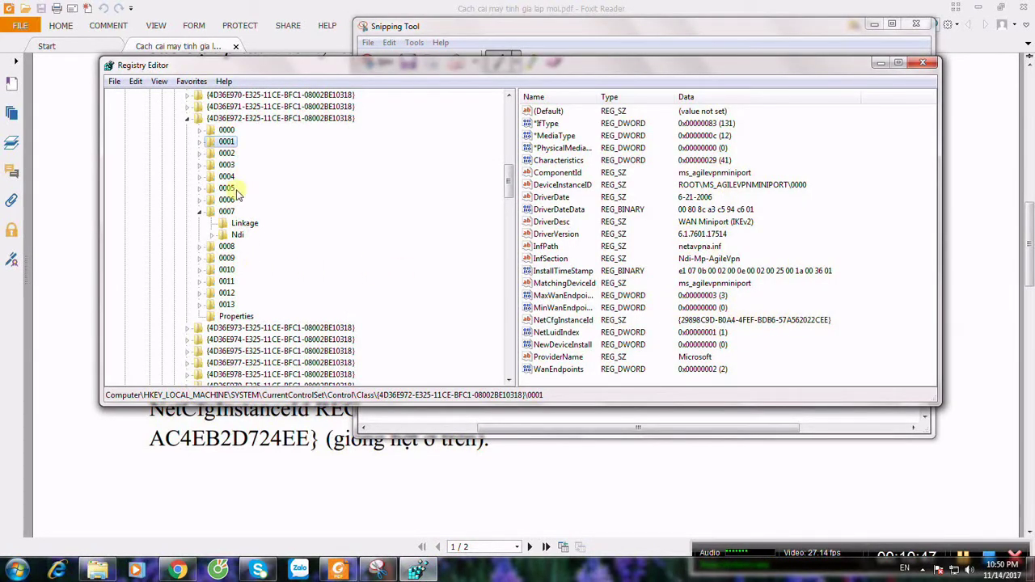
pyautogui.click(227, 154)
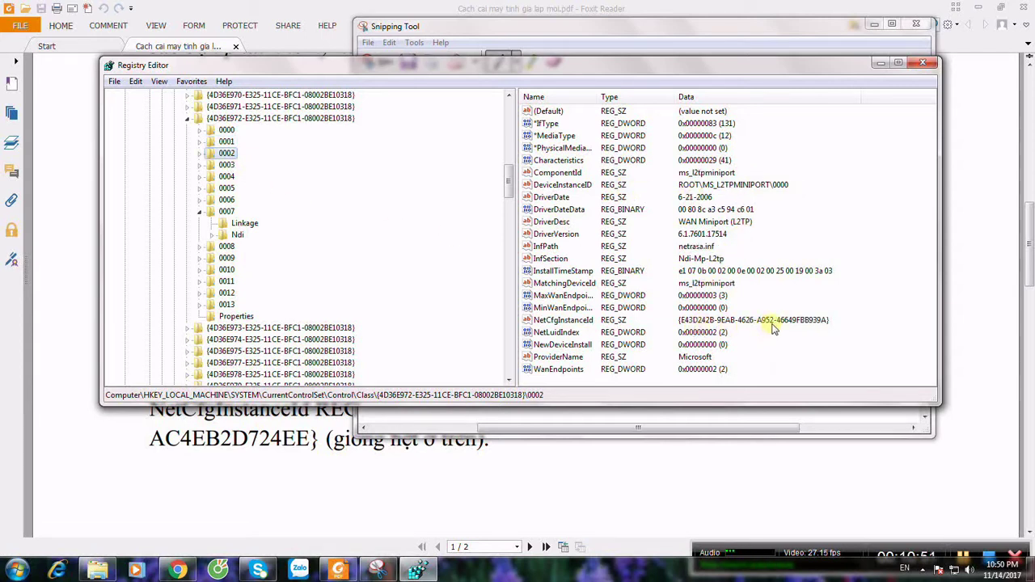
# Step: Inspect NetCfgInstanceId in subkeys 0003, 0004, 0005 and 0006, comparing it with the transport name in the Snipping Tool capture
pyautogui.click(377, 570)
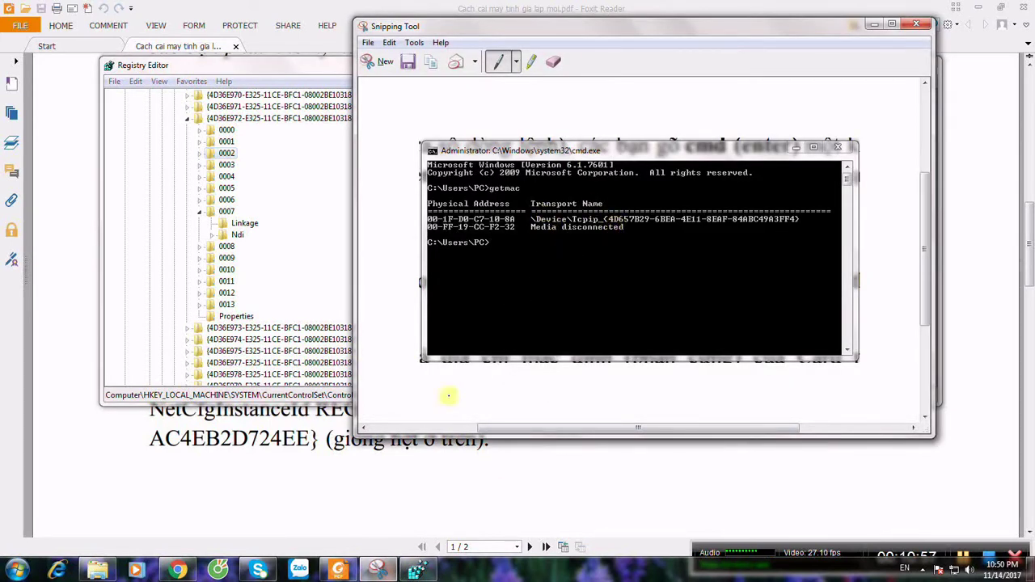
pyautogui.click(419, 570)
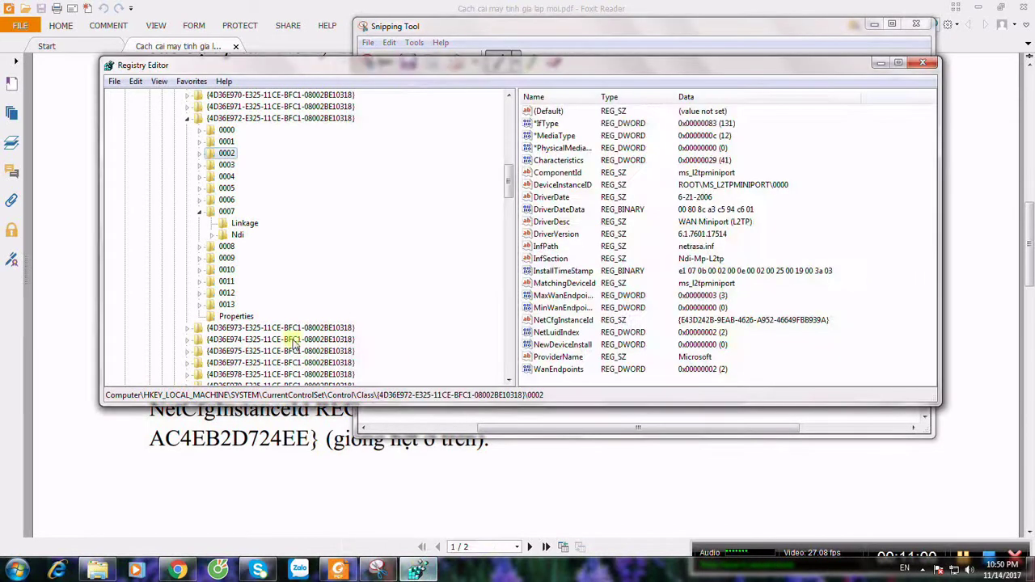
pyautogui.click(226, 164)
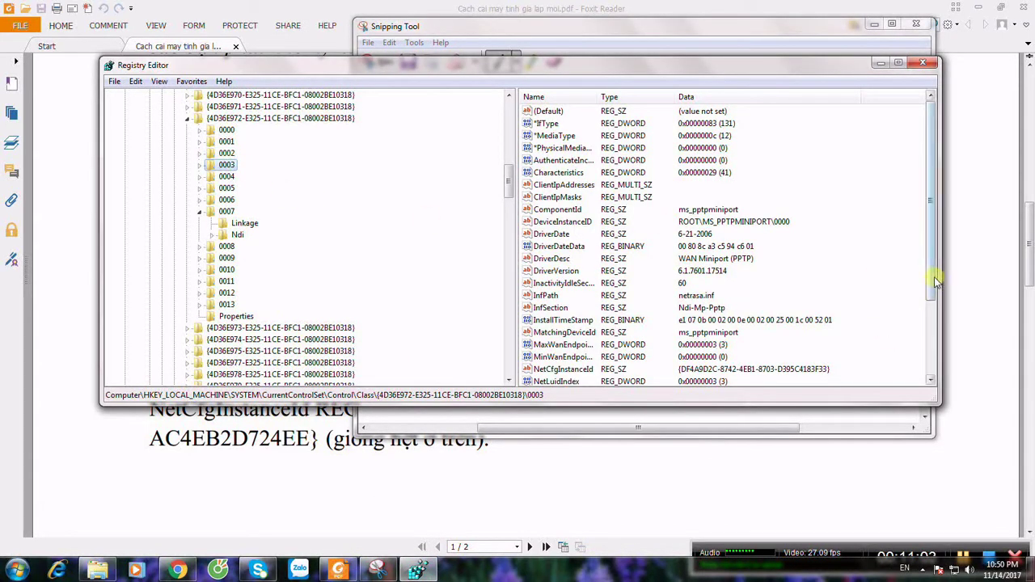
pyautogui.moveTo(932, 282); pyautogui.dragTo(940, 363)
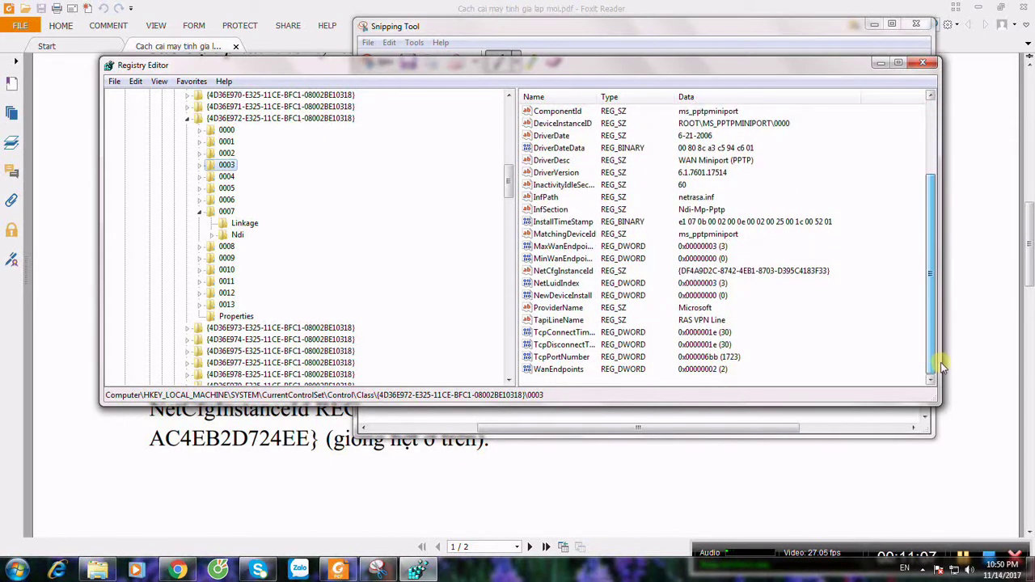
pyautogui.click(231, 178)
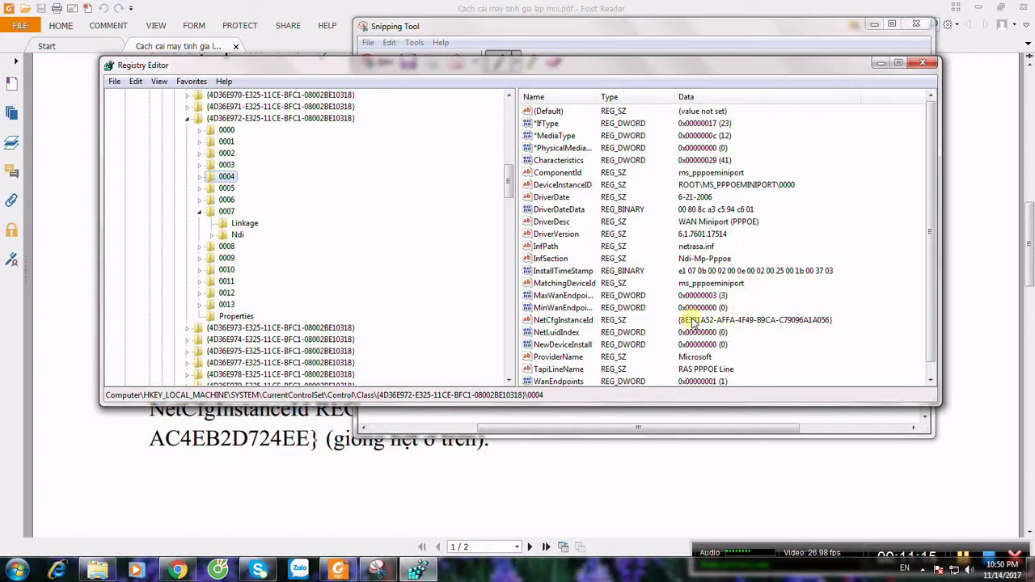
pyautogui.scroll(-1, 932, 349)
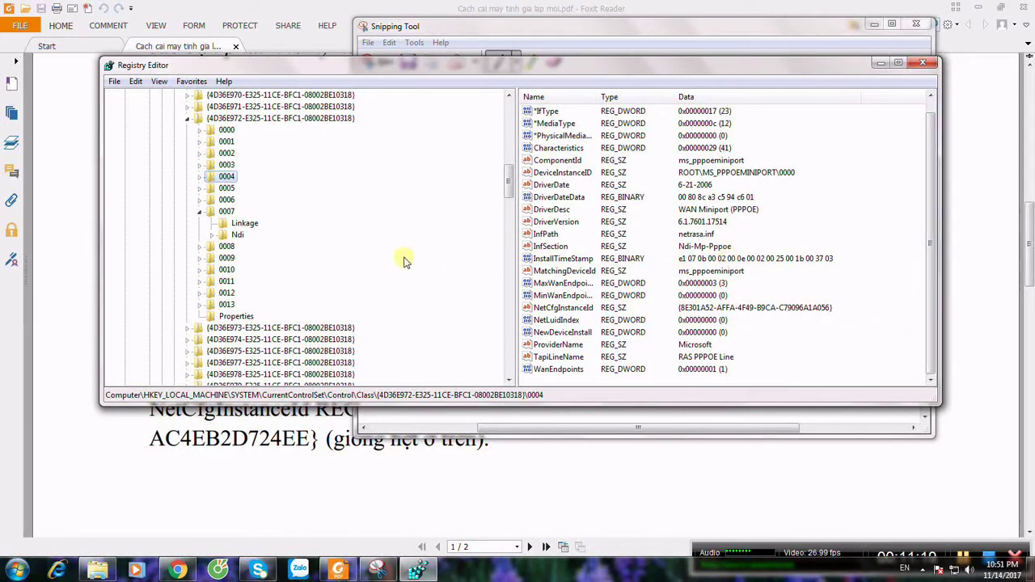
pyautogui.click(225, 188)
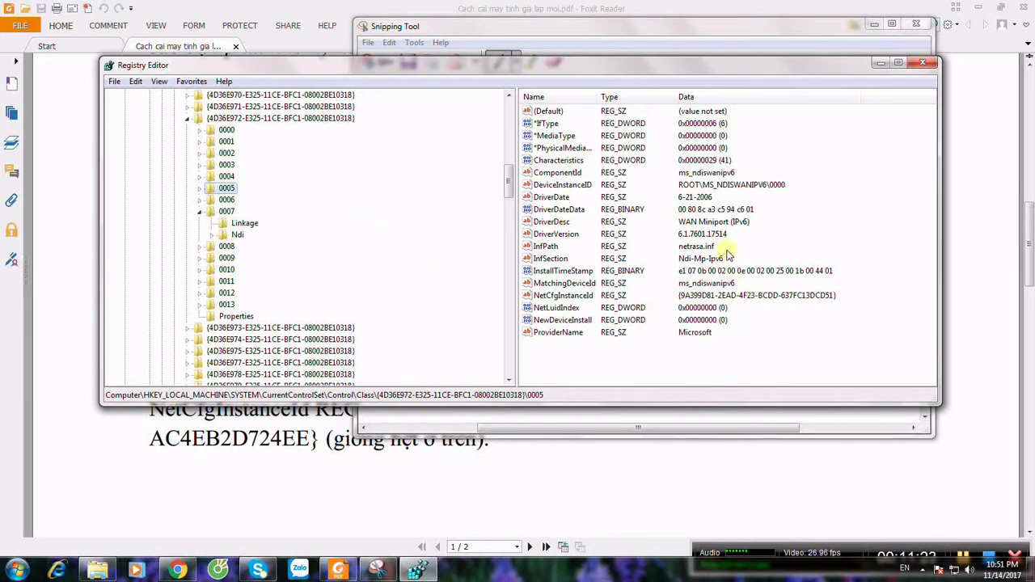
pyautogui.click(228, 201)
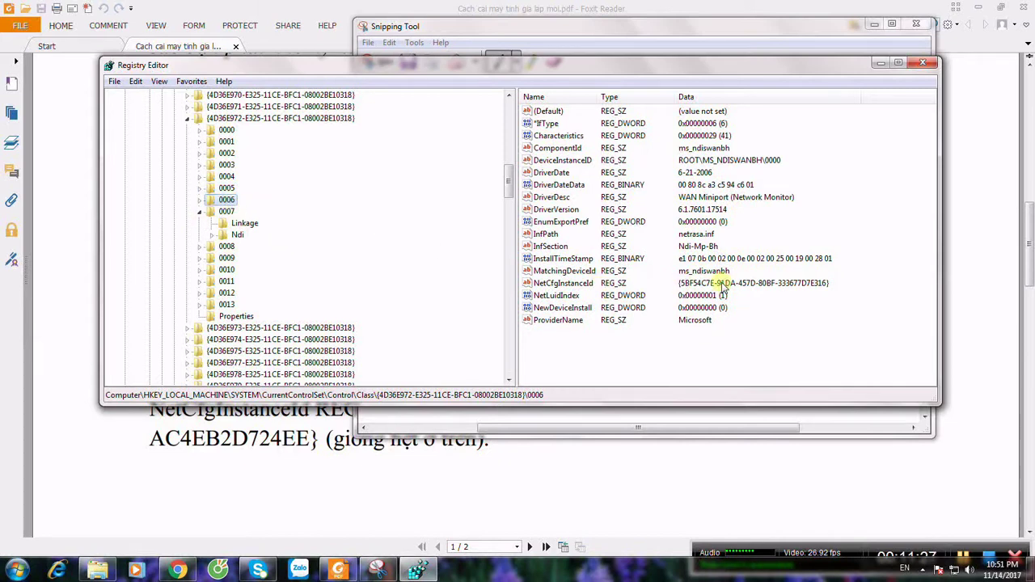
pyautogui.click(377, 570)
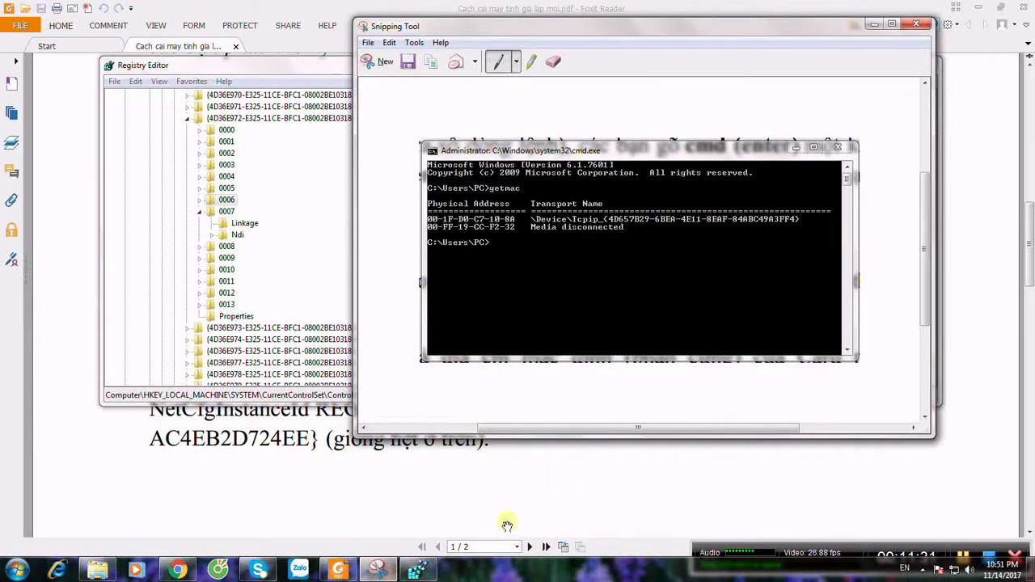
pyautogui.click(477, 497)
pyautogui.click(416, 570)
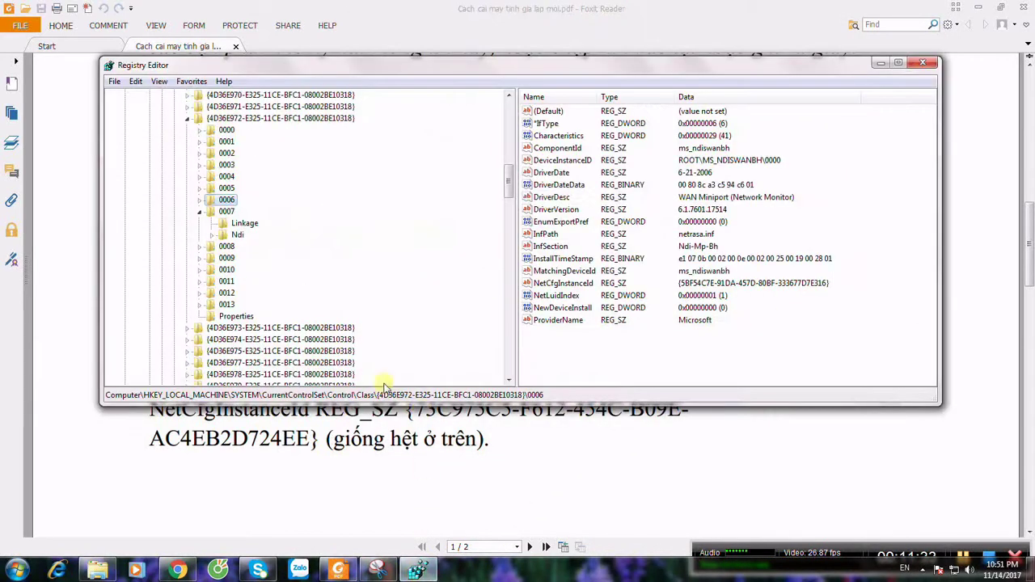
# Step: Check NetCfgInstanceId in subkey 0007 against the transport name in the Snipping Tool capture
pyautogui.click(226, 212)
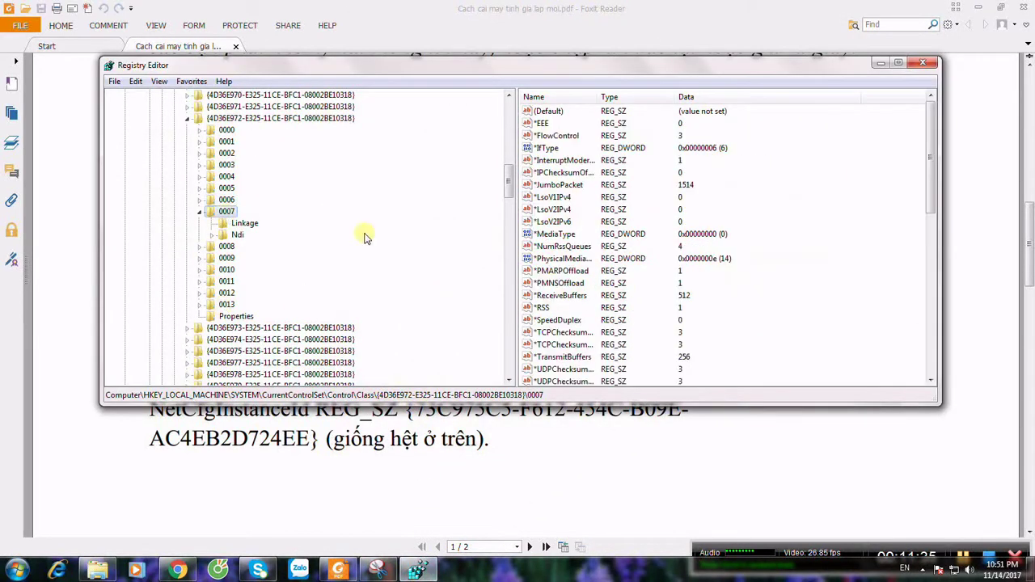
pyautogui.moveTo(930, 185); pyautogui.dragTo(950, 330)
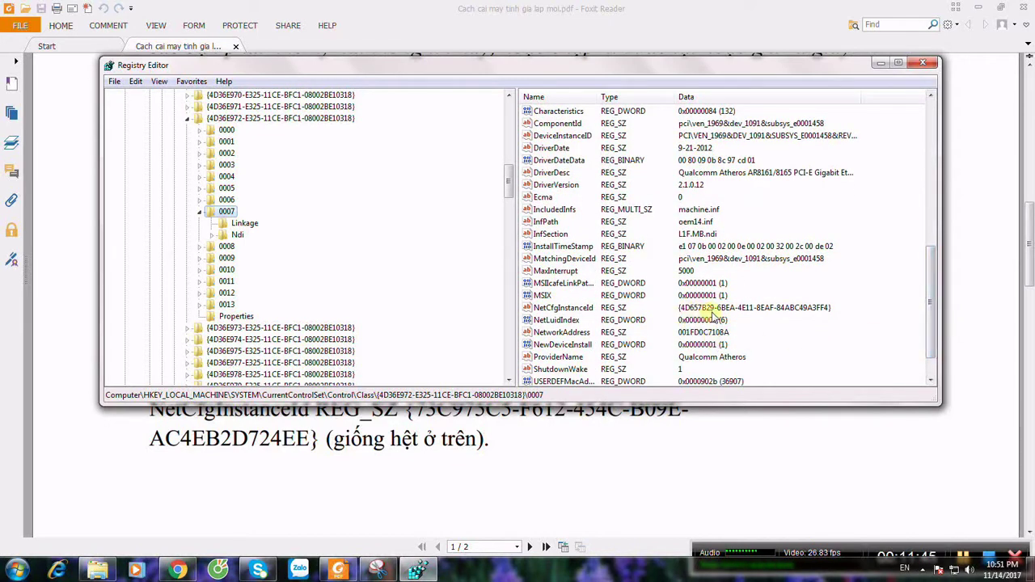
pyautogui.click(387, 572)
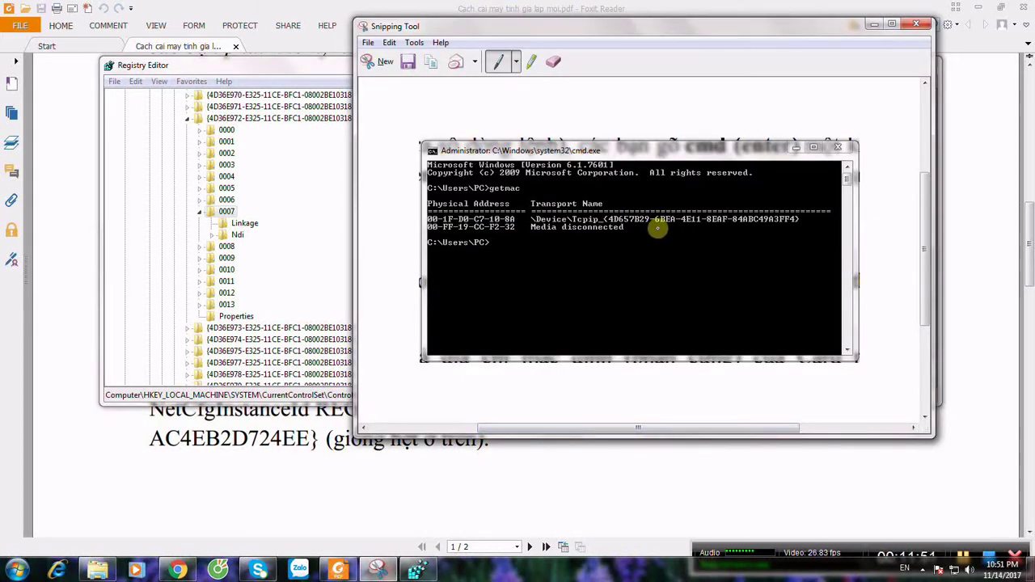
pyautogui.click(416, 571)
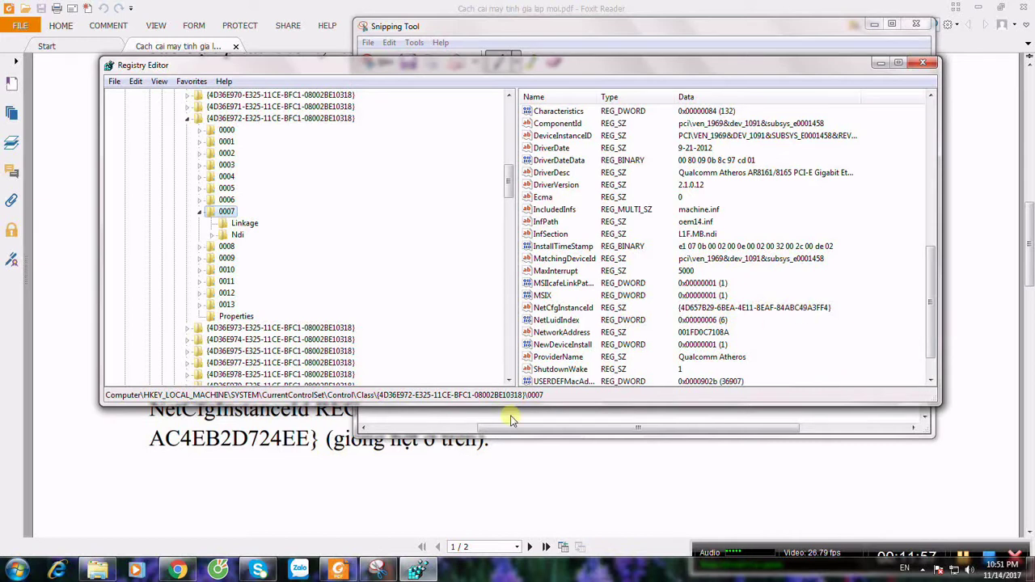
# Step: Read the guide's second page on adding a NetworkAddress string value and entering its value data
pyautogui.click(269, 477)
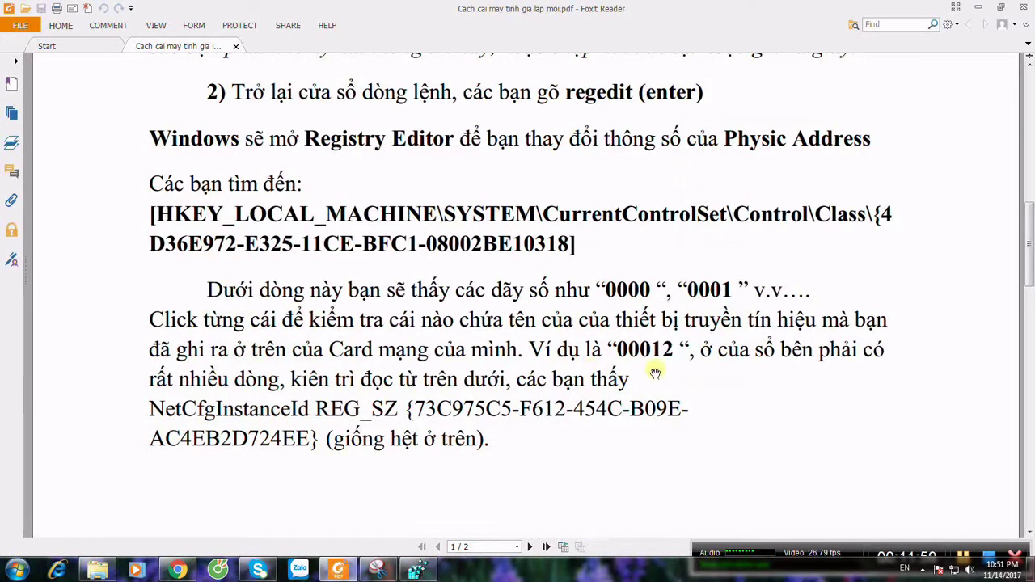
pyautogui.scroll(-5, 659, 392)
pyautogui.scroll(-6, 681, 406)
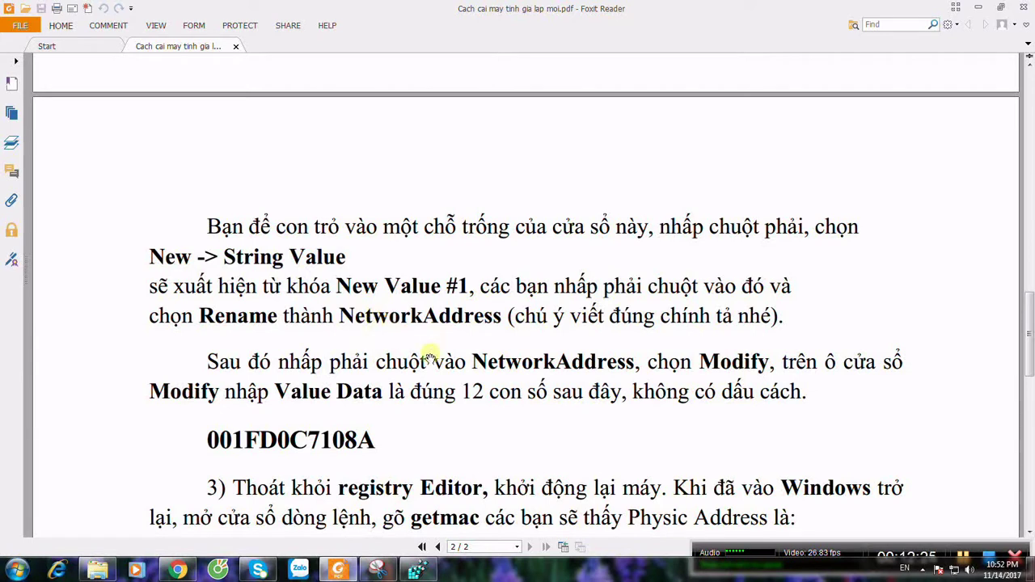
# Step: Add a new string value to subkey 0007 in Registry Editor and check the guide's naming instructions
pyautogui.click(418, 570)
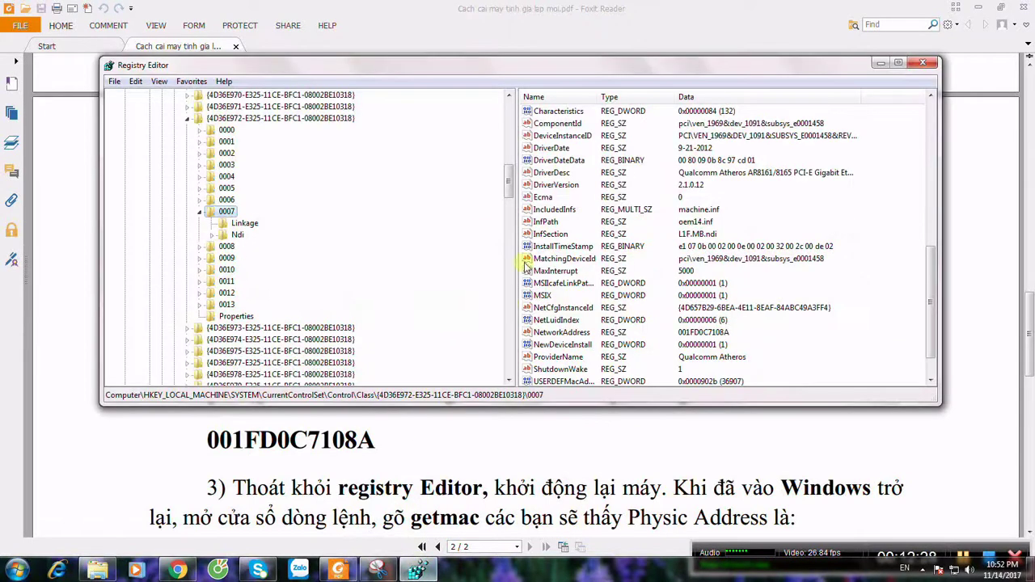
pyautogui.rightClick(707, 309)
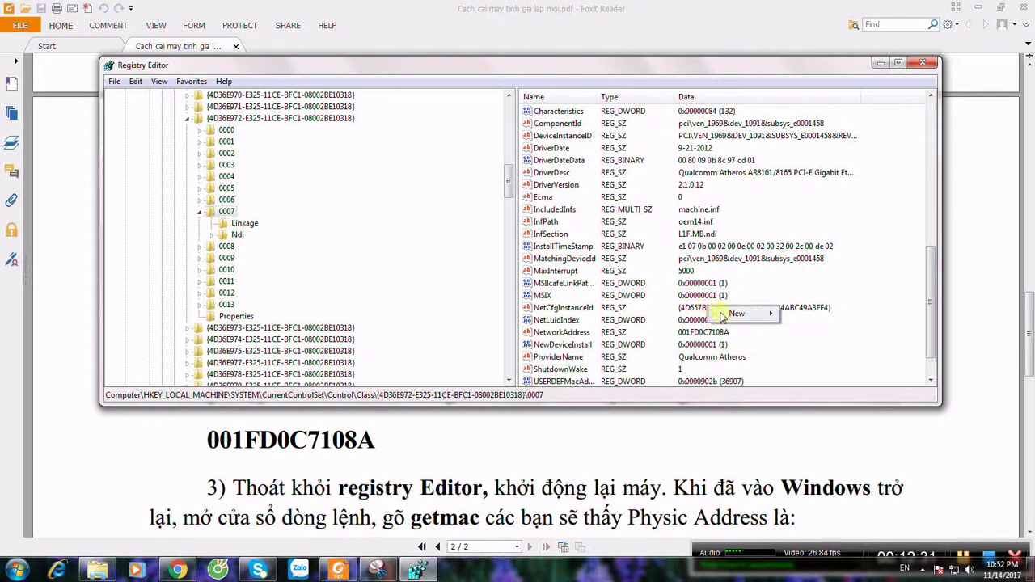
pyautogui.moveTo(736, 319)
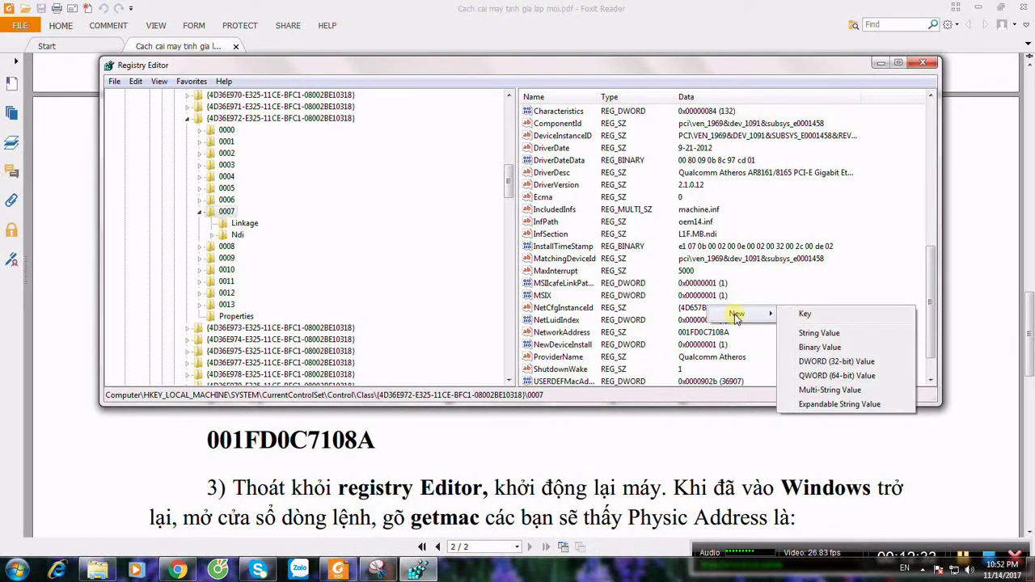
pyautogui.click(820, 333)
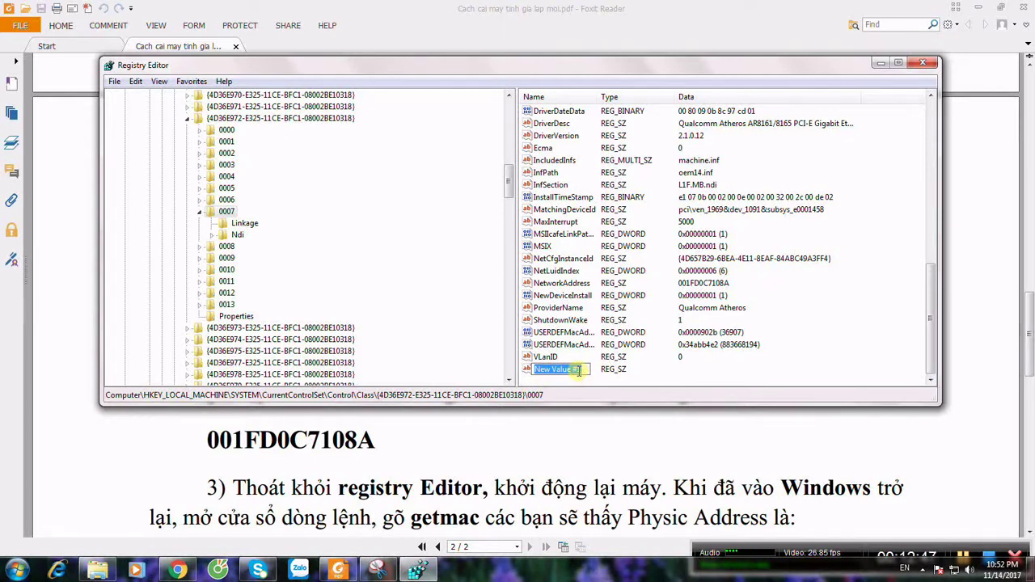
pyautogui.click(558, 439)
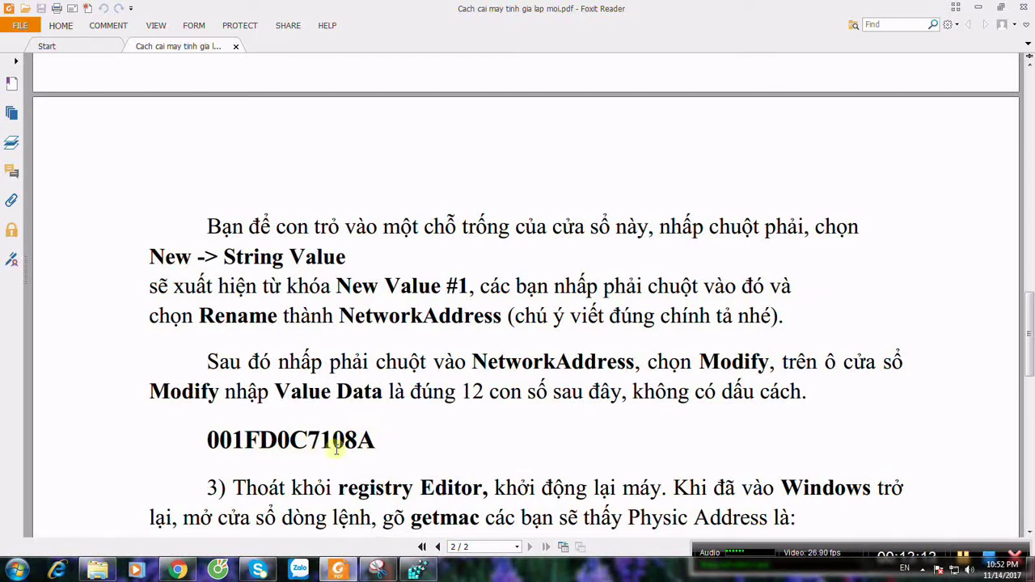
pyautogui.click(376, 570)
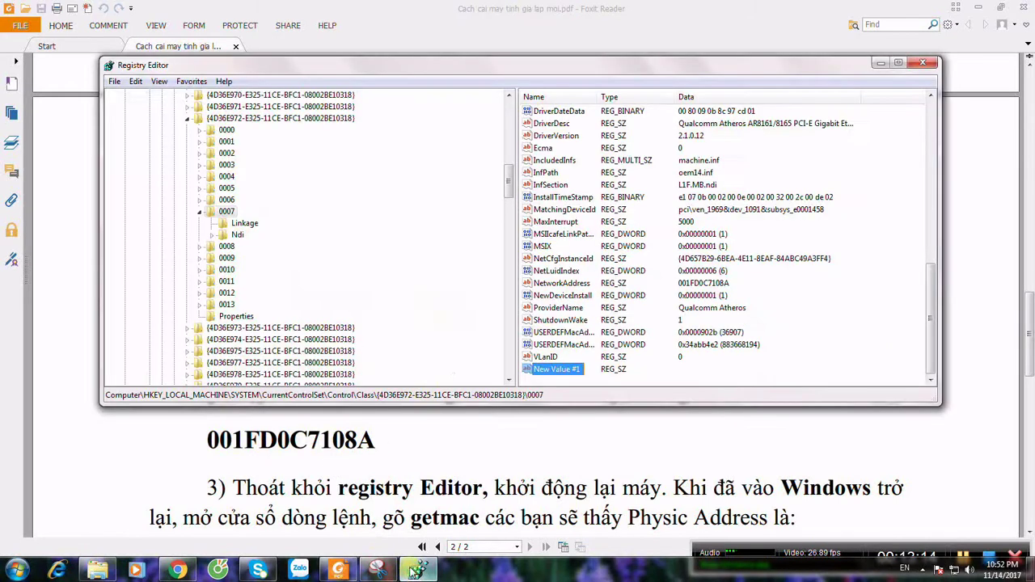
# Step: Delete the newly added, unnamed string value from subkey 0007
pyautogui.rightClick(548, 372)
pyautogui.click(585, 414)
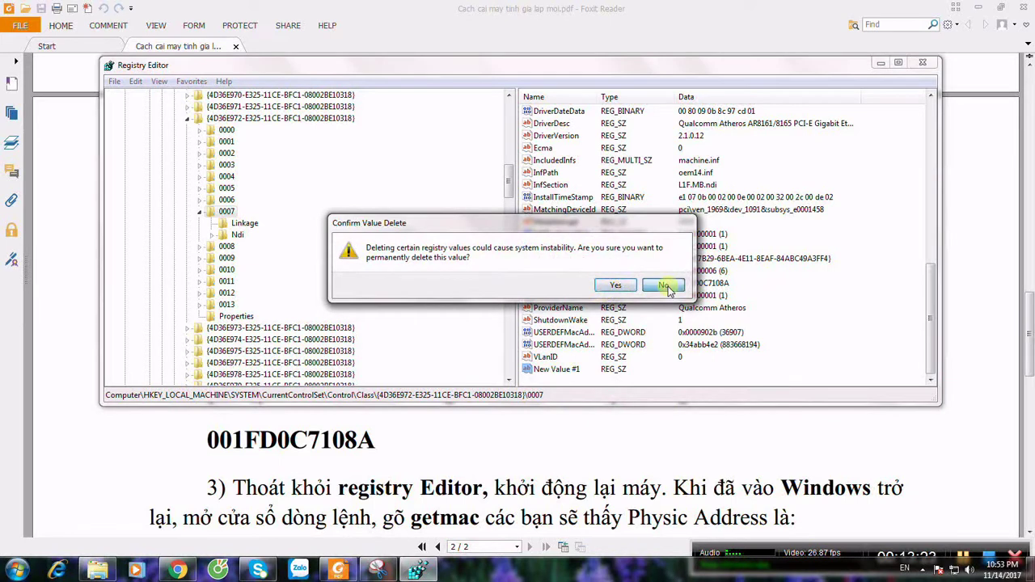
pyautogui.click(665, 287)
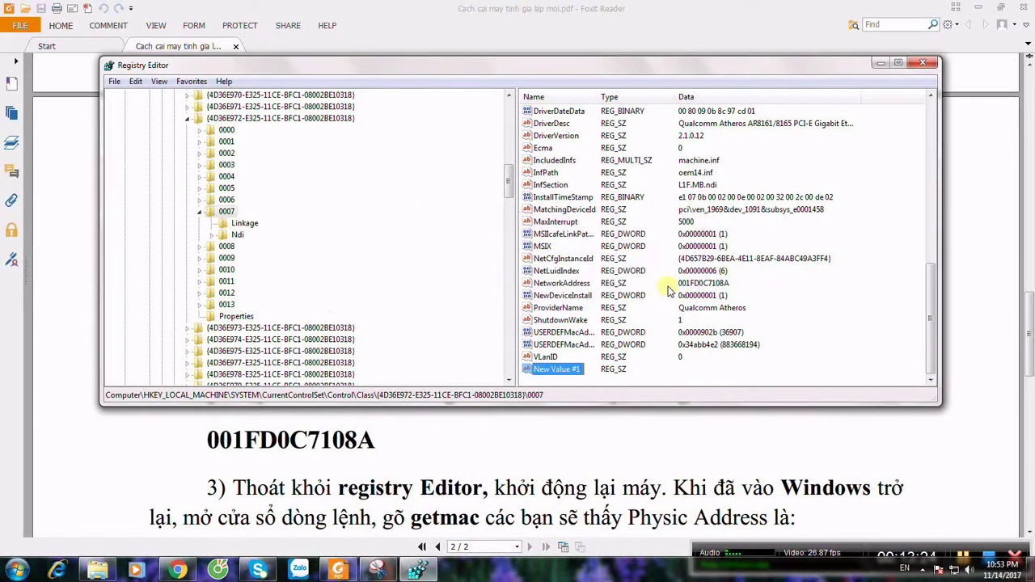
pyautogui.rightClick(565, 369)
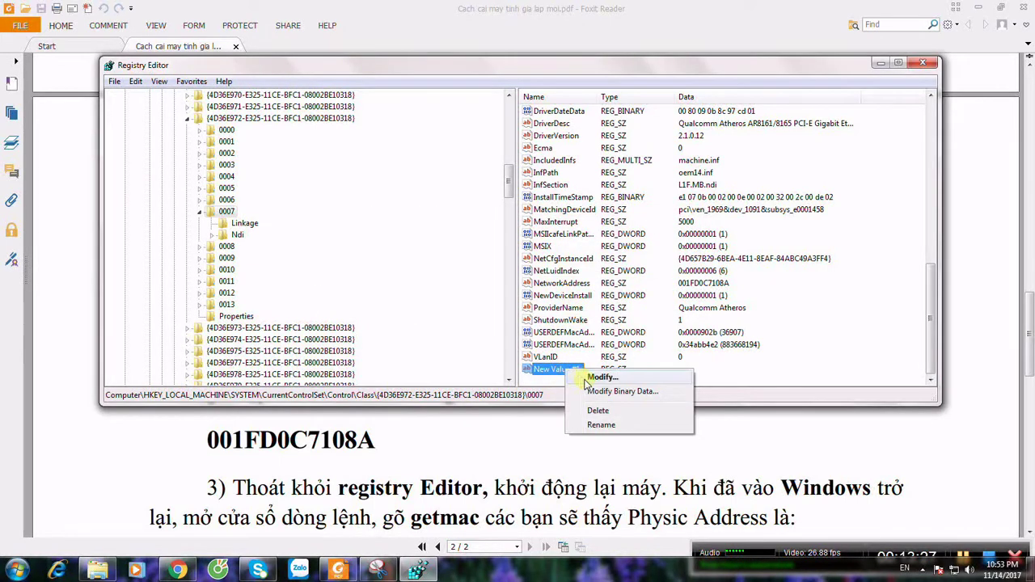
pyautogui.click(598, 411)
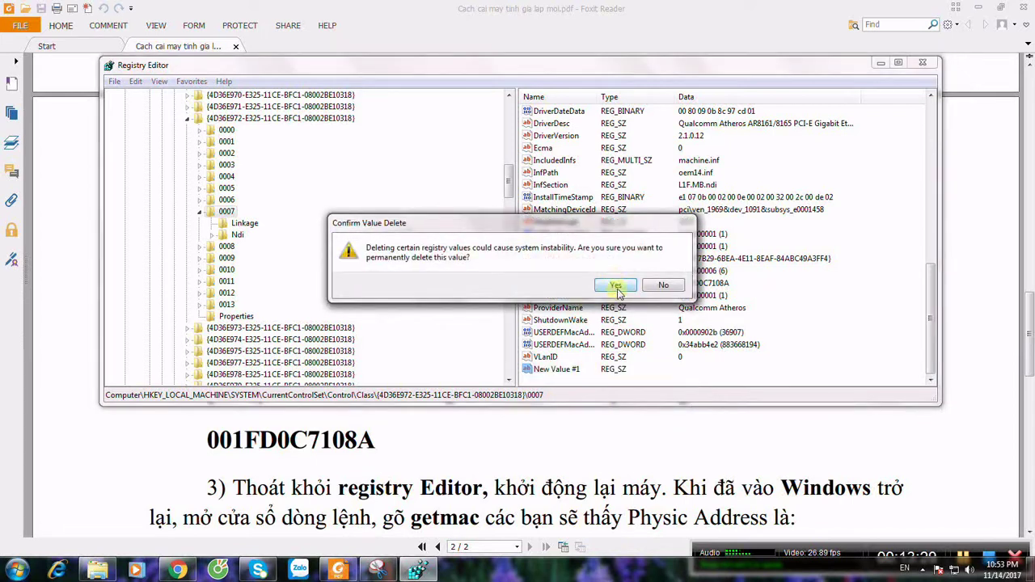
pyautogui.click(616, 287)
# Step: Modify the NetworkAddress value in subkey 0007, checking its value data against the guide and accepting 001FD0C7108A
pyautogui.click(566, 297)
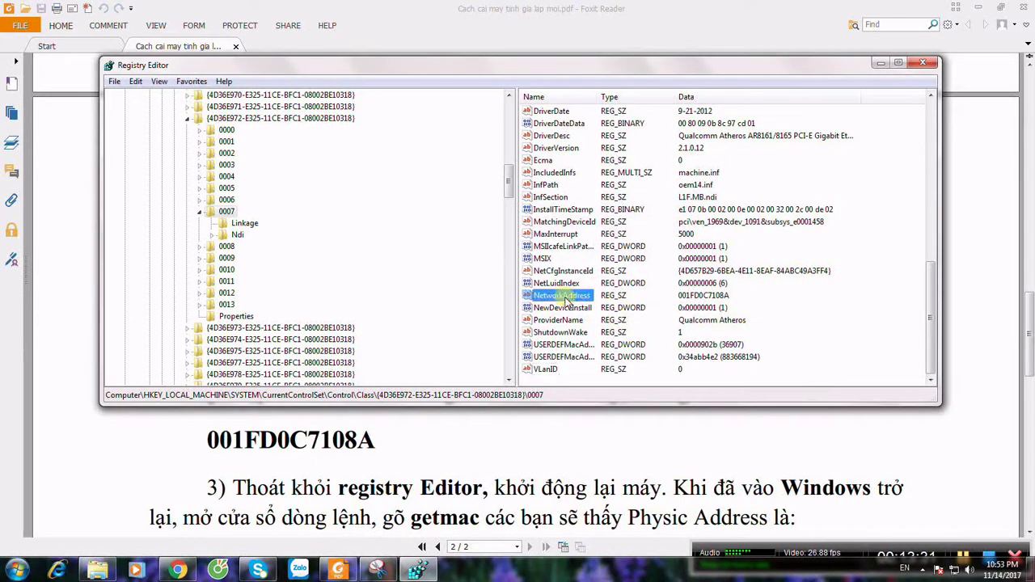
pyautogui.rightClick(565, 298)
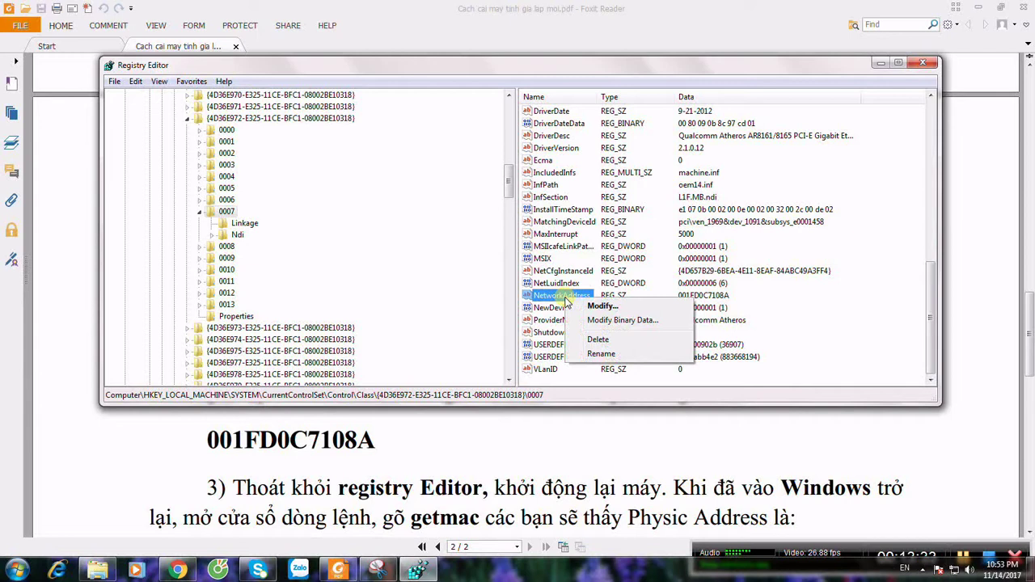
pyautogui.click(614, 311)
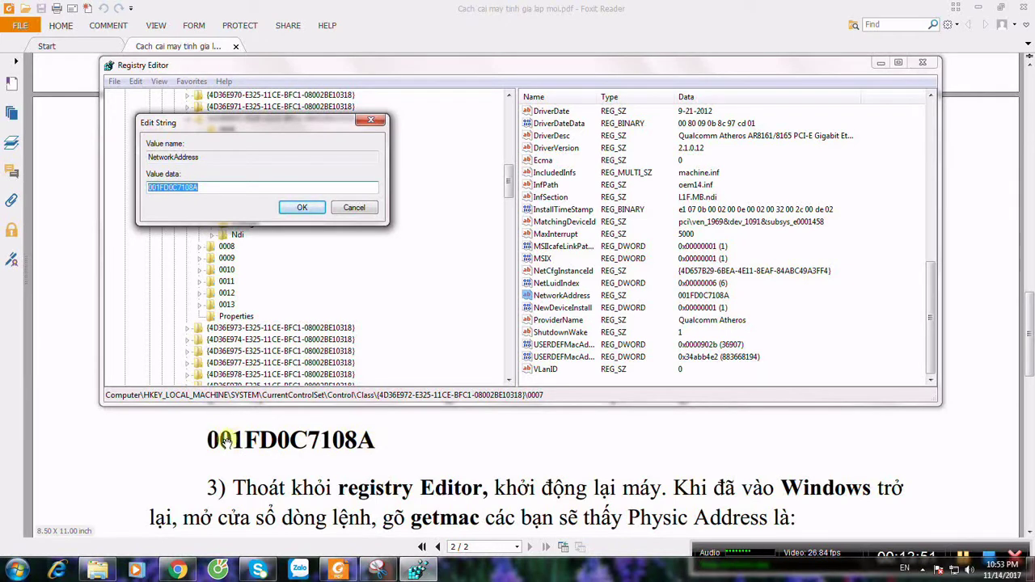
pyautogui.click(303, 208)
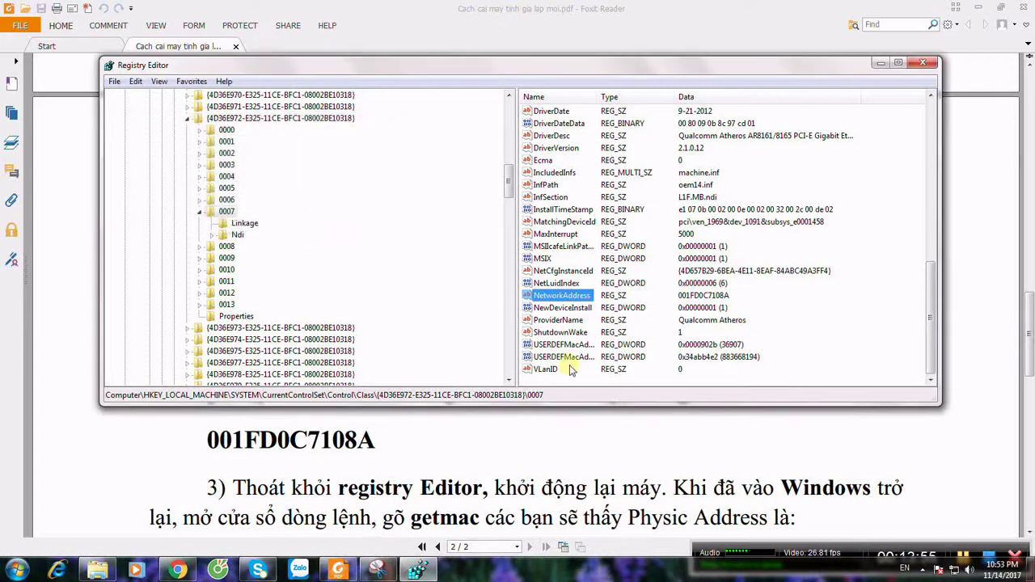
# Step: Read the guide's step 3 on exiting and restarting, and close Registry Editor
pyautogui.click(612, 449)
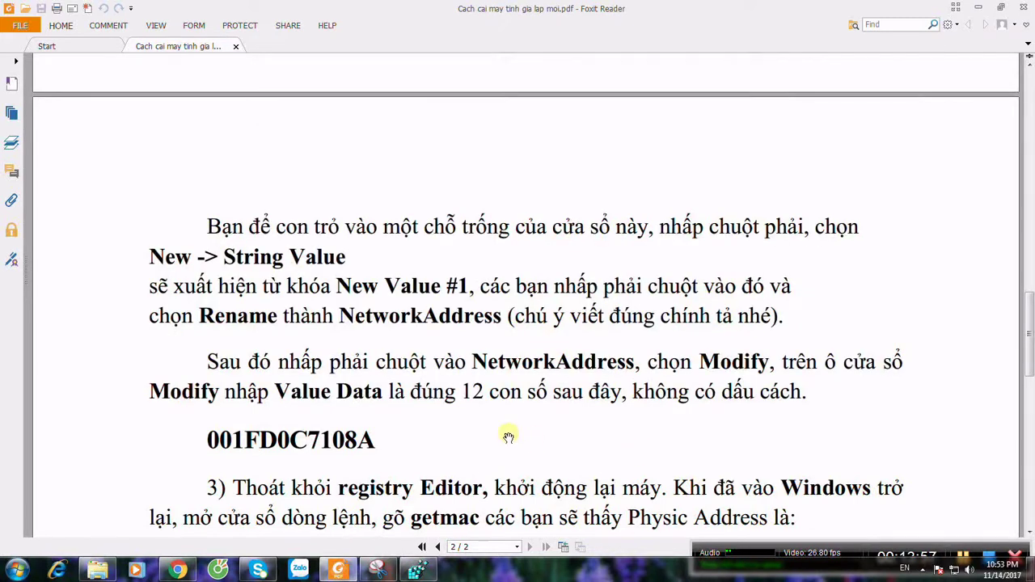
pyautogui.scroll(-3, 513, 436)
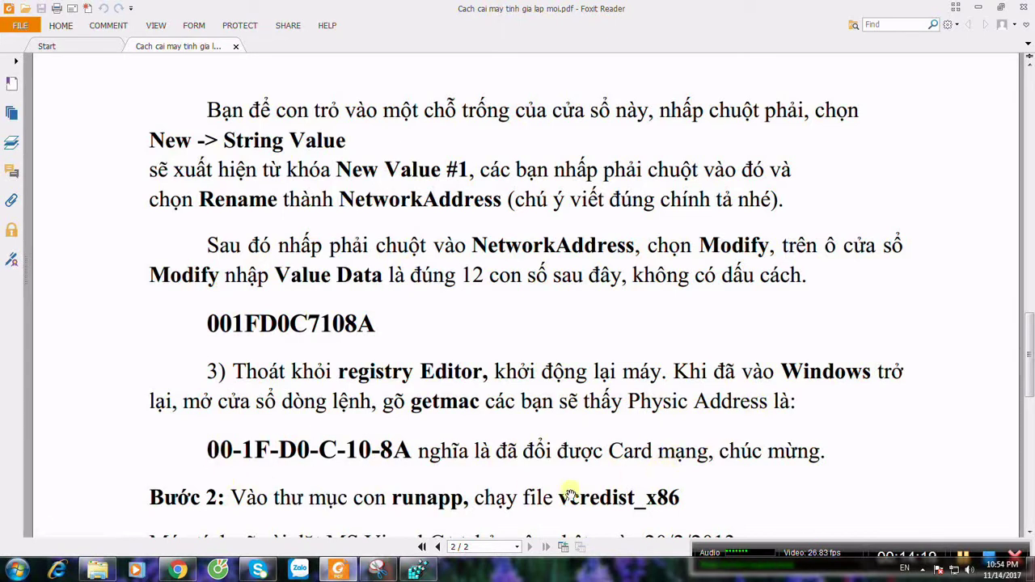
pyautogui.click(420, 571)
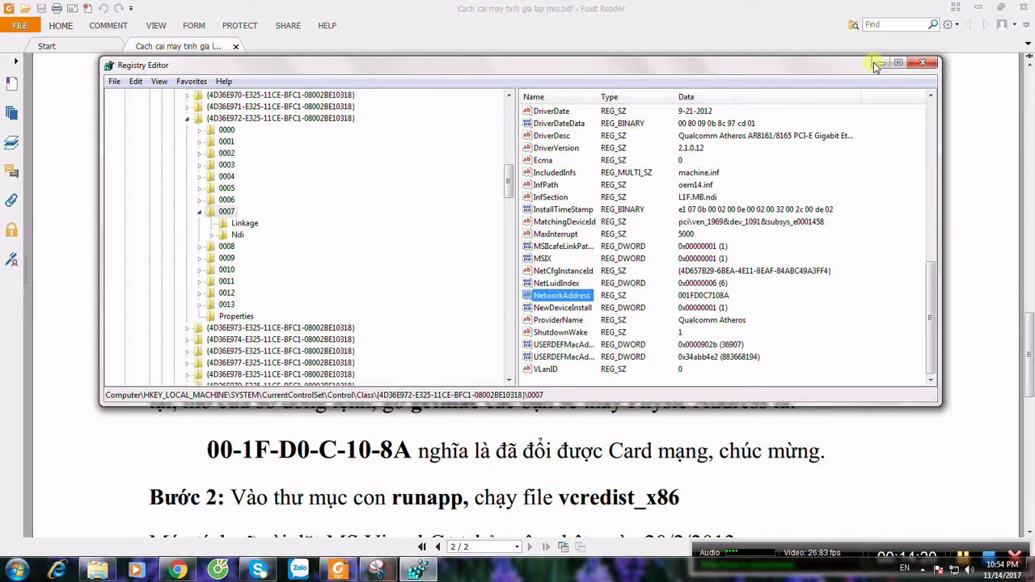
pyautogui.click(929, 65)
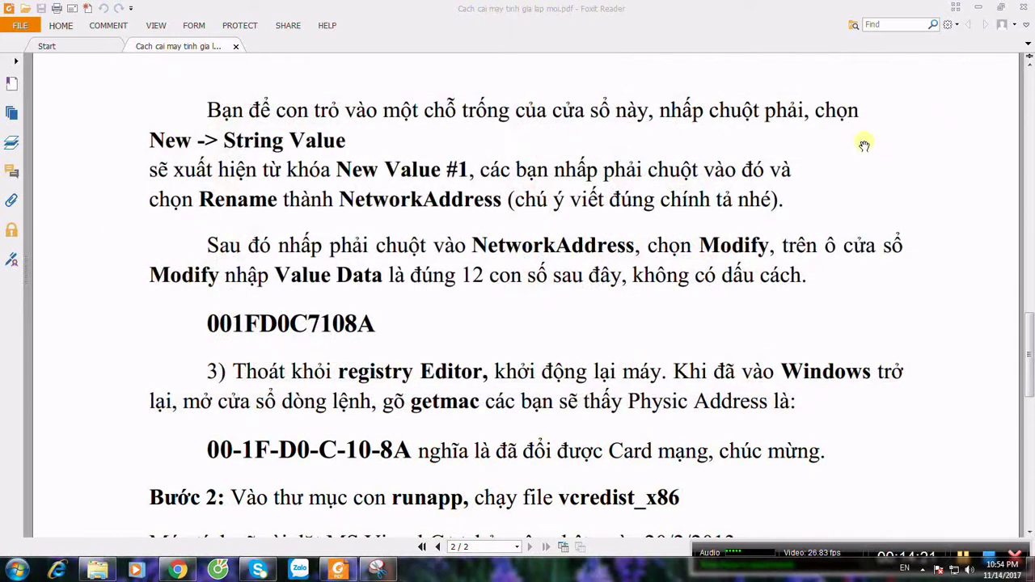
# Step: Run getmac through the Windows search, view the saved capture of its output in Snipping Tool and close that capture
pyautogui.click(18, 569)
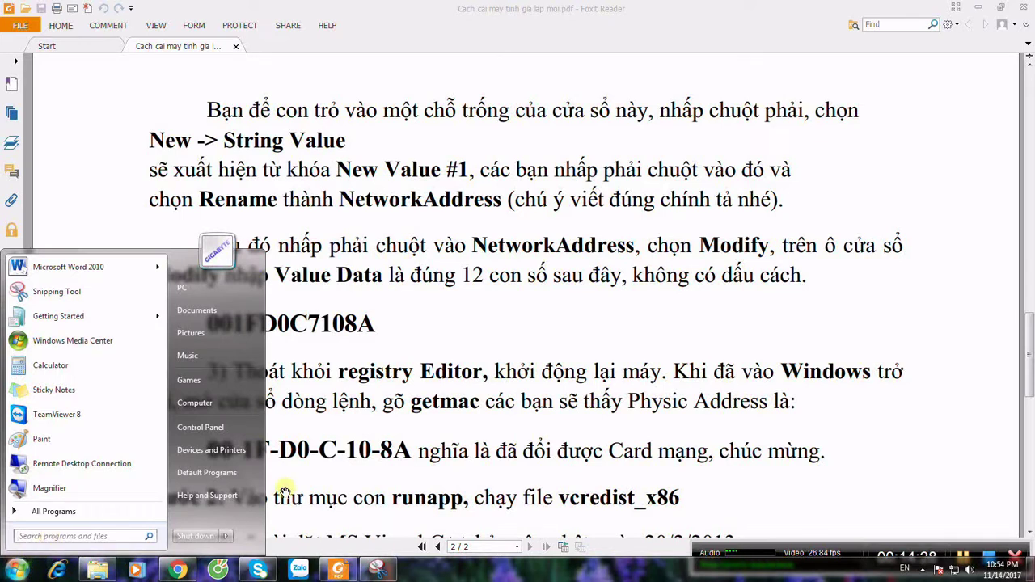
pyautogui.click(87, 538)
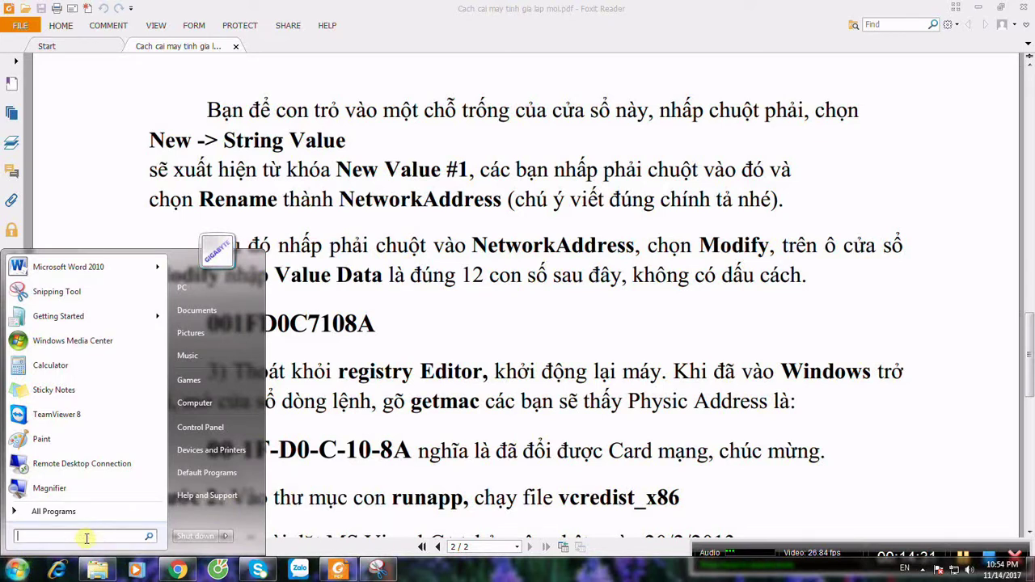
pyautogui.write('get')
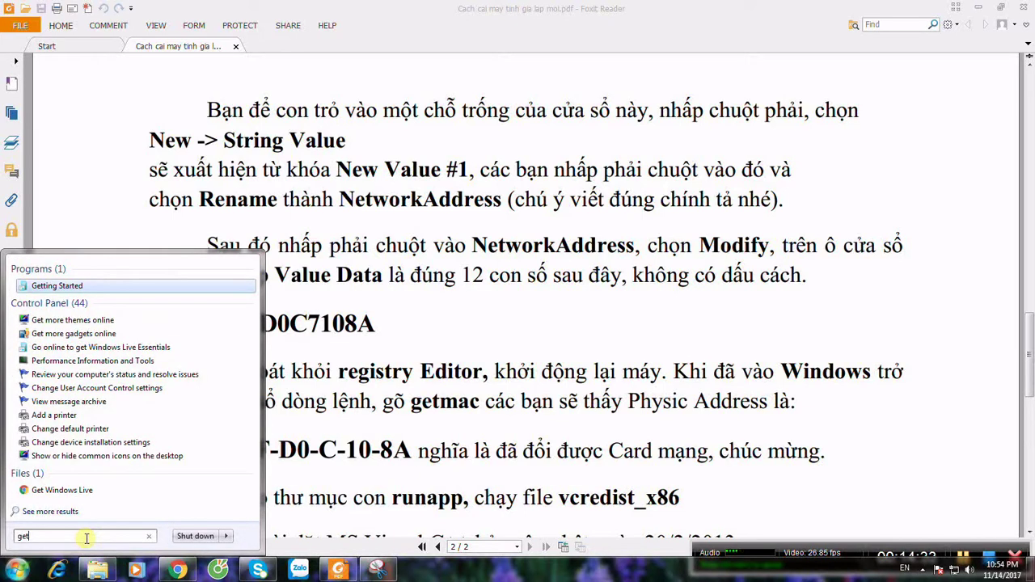
pyautogui.write('mac')
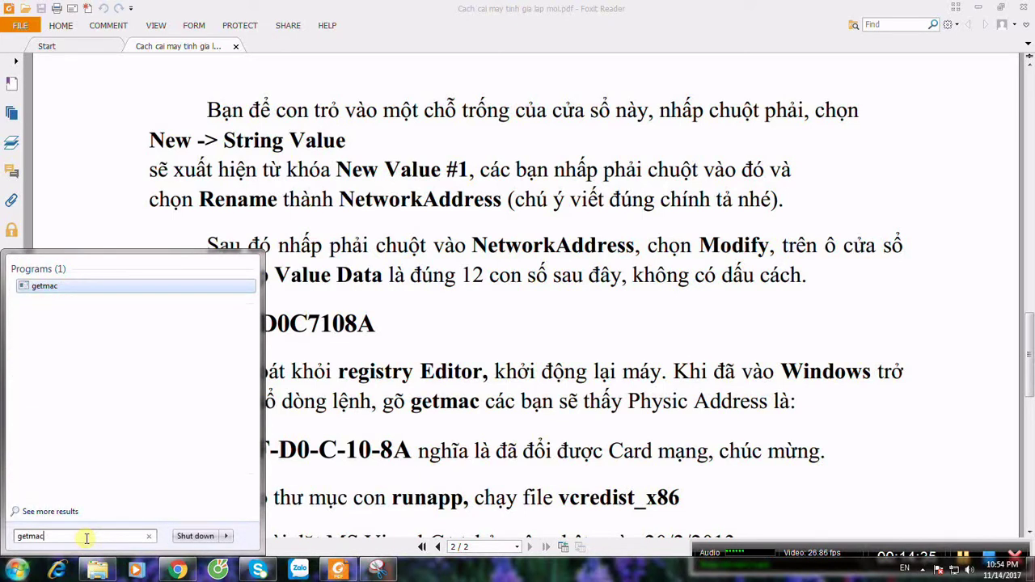
pyautogui.click(47, 287)
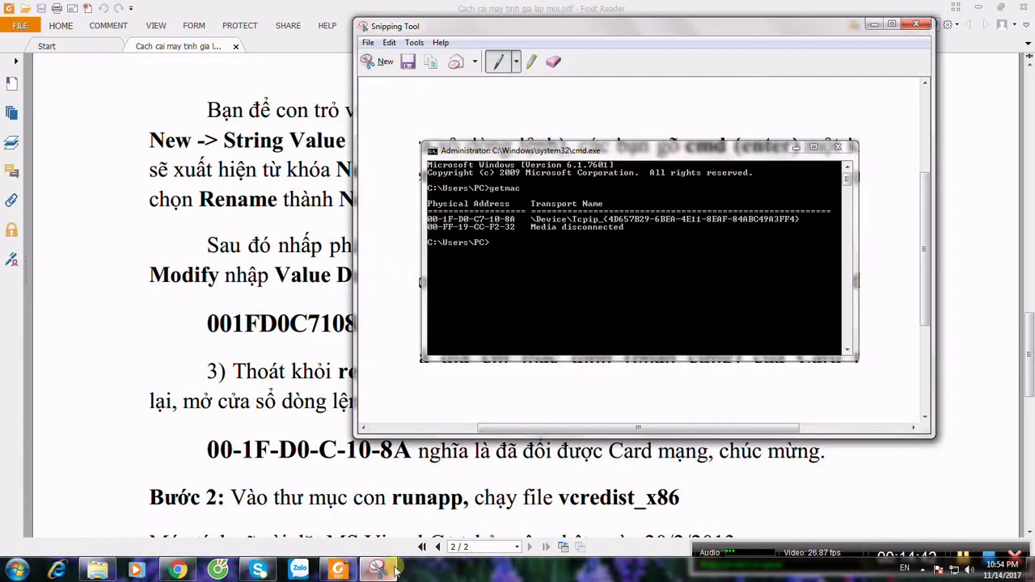
pyautogui.click(377, 569)
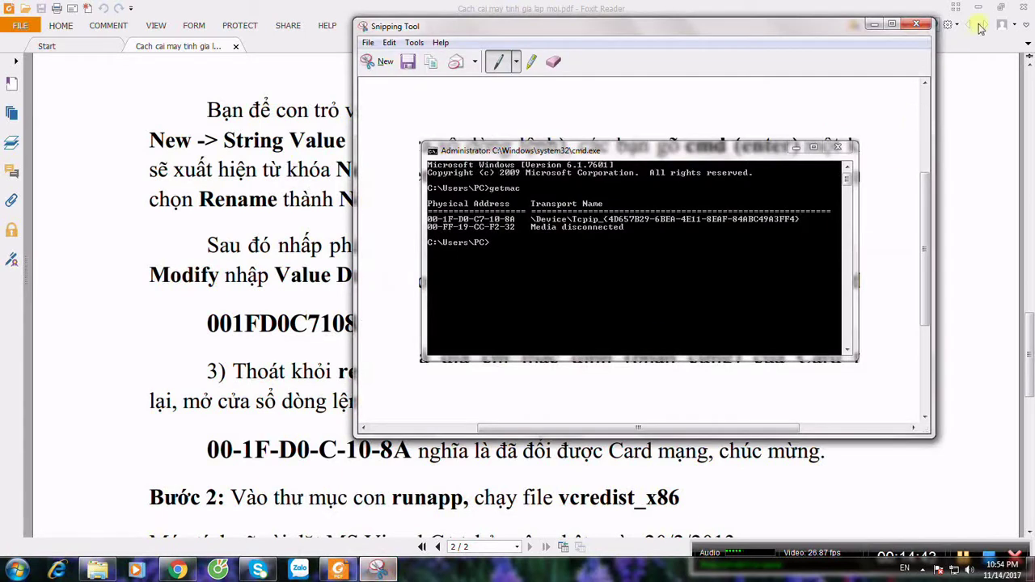
pyautogui.click(927, 25)
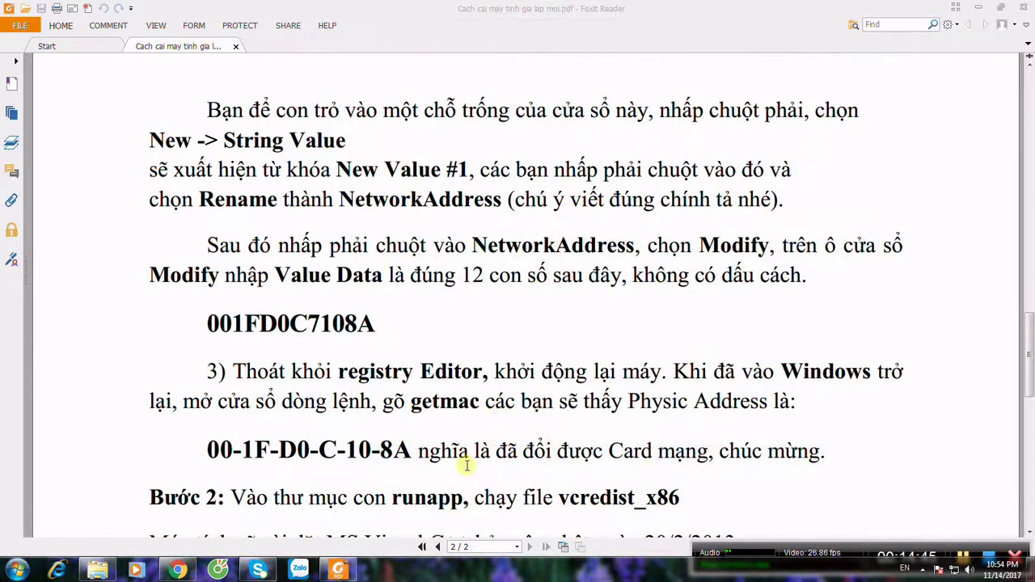
# Step: Highlight vcredist_x86 in step 2 of the guide and locate that file in the emulator's Support folder, checking its available actions
pyautogui.scroll(-5, 467, 466)
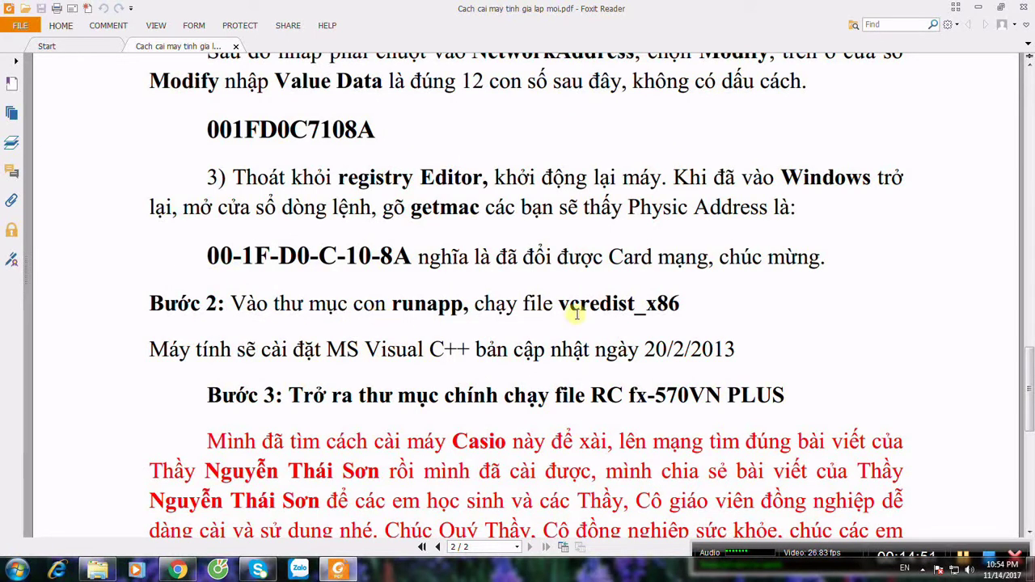
pyautogui.moveTo(557, 305); pyautogui.dragTo(692, 304)
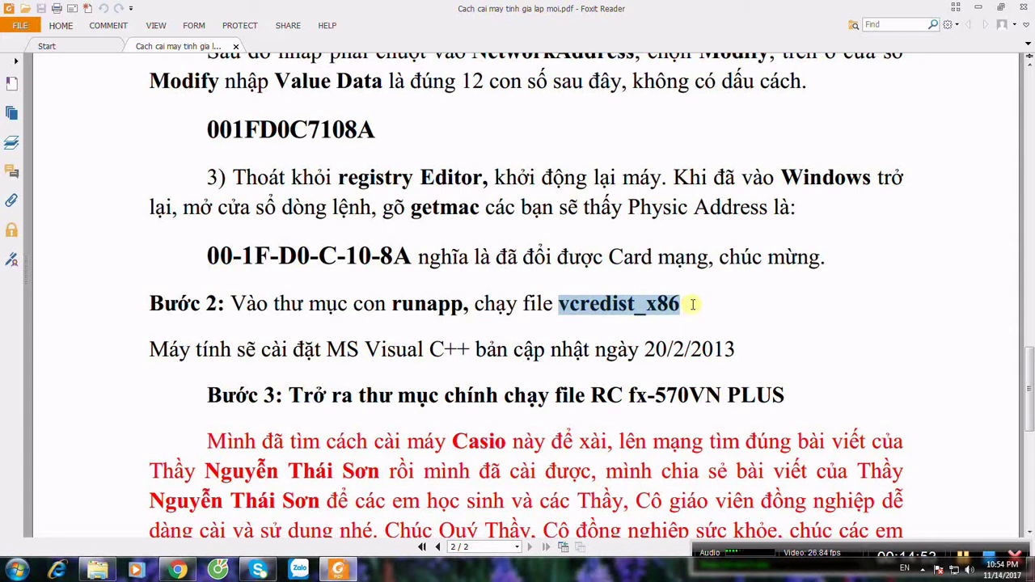
pyautogui.click(97, 571)
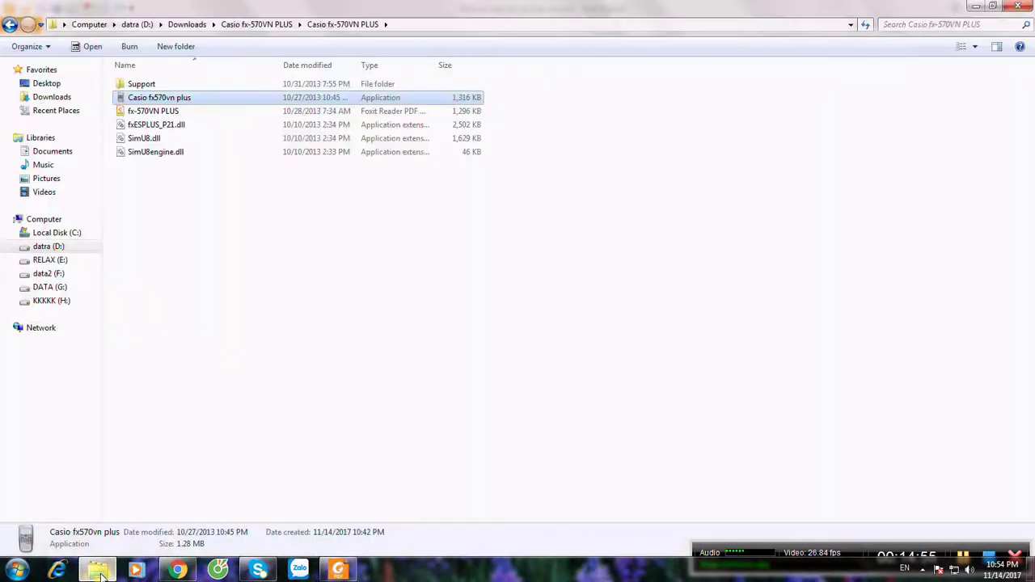
pyautogui.doubleClick(139, 85)
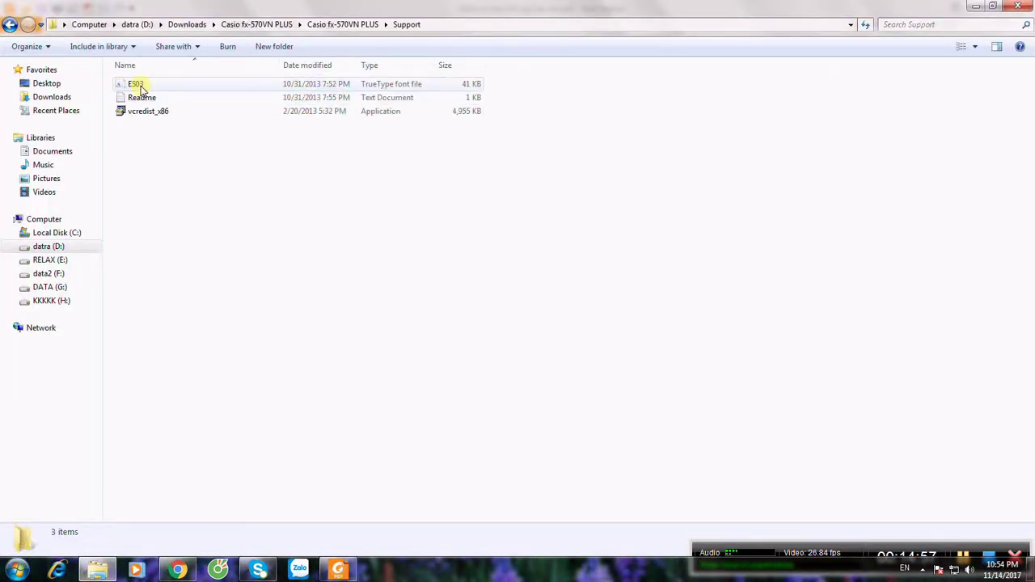
pyautogui.click(156, 114)
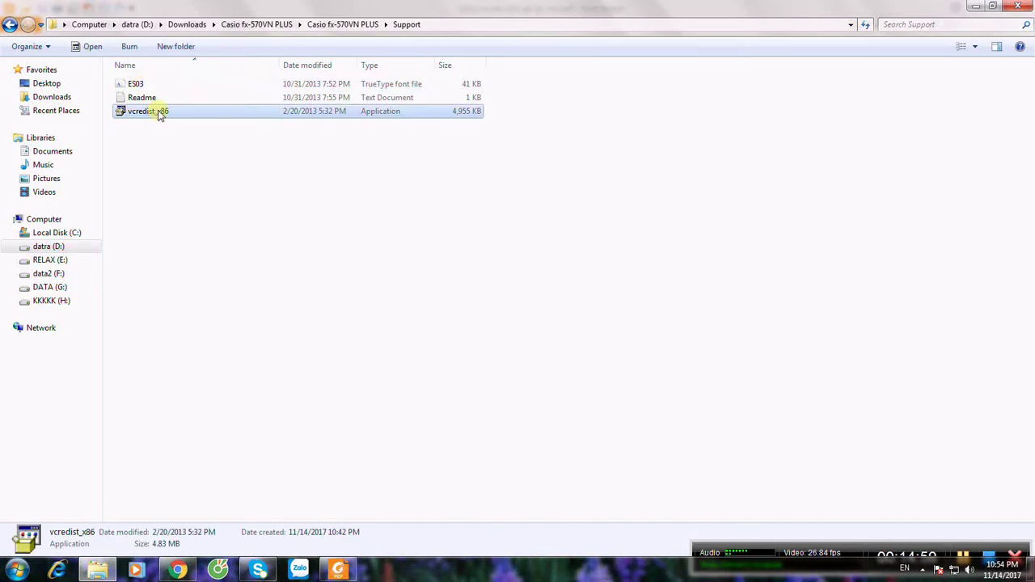
pyautogui.rightClick(159, 114)
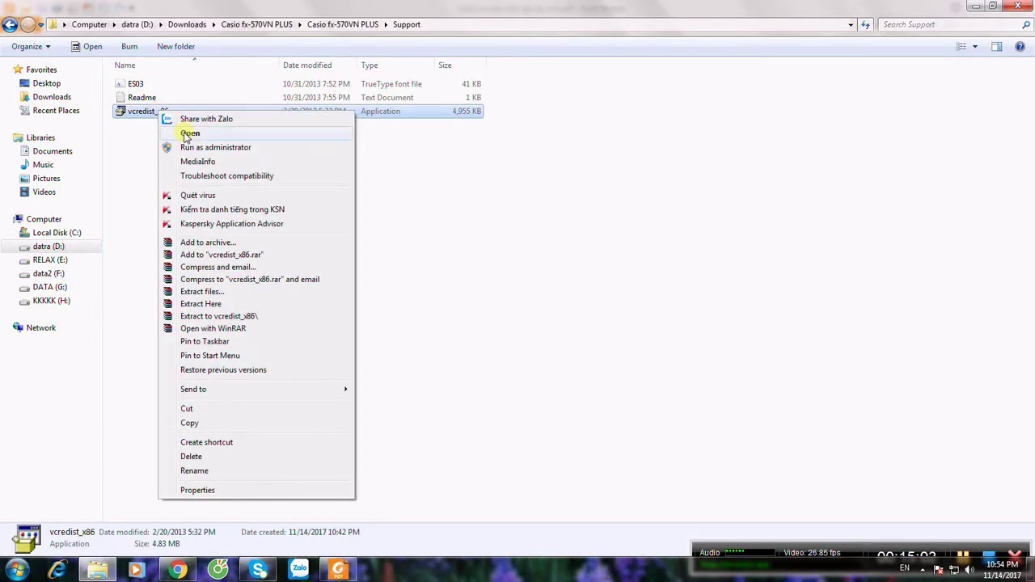
pyautogui.click(465, 215)
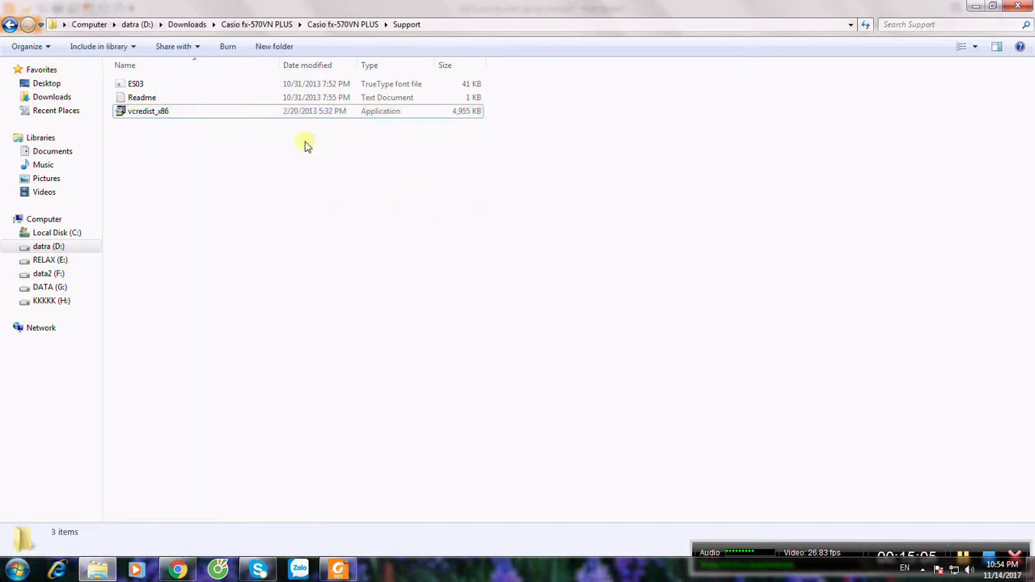
# Step: Return to the main Casio fx-570VN PLUS folder and launch the Casio fx570vn plus application
pyautogui.click(11, 25)
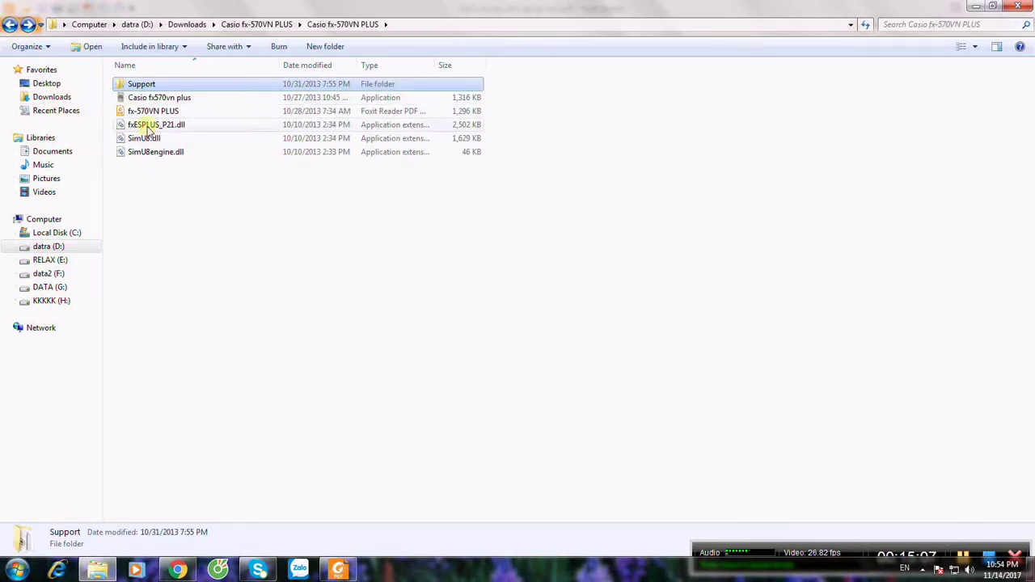
pyautogui.click(173, 97)
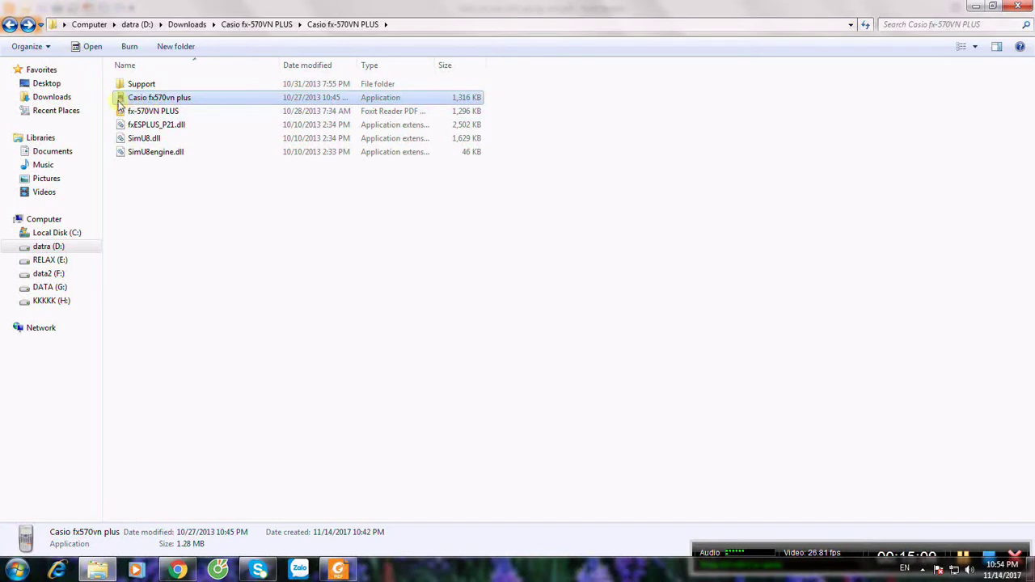
pyautogui.doubleClick(180, 103)
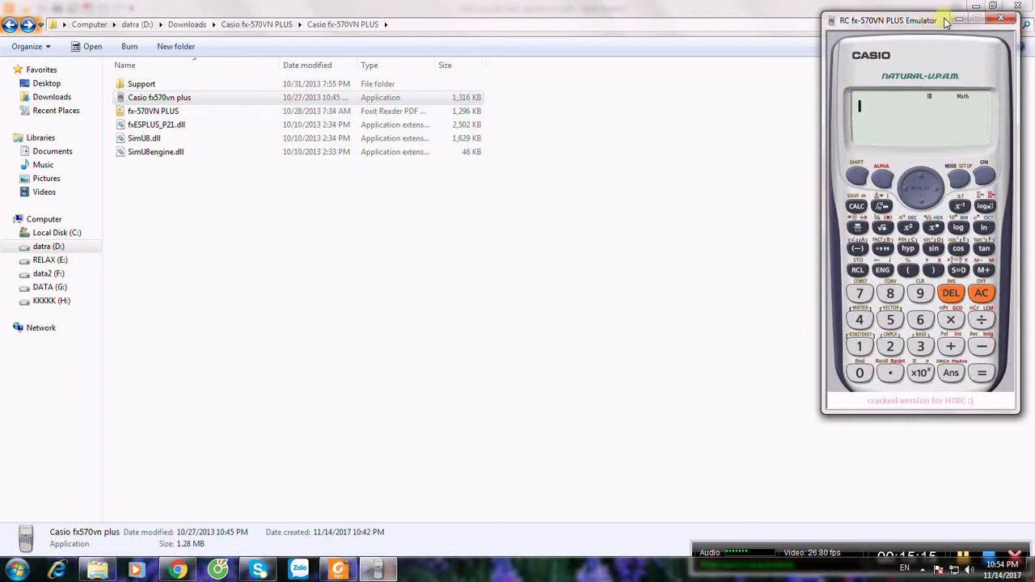
# Step: Calculate the definite integral of X from 0 to 1 on the emulator
pyautogui.click(882, 207)
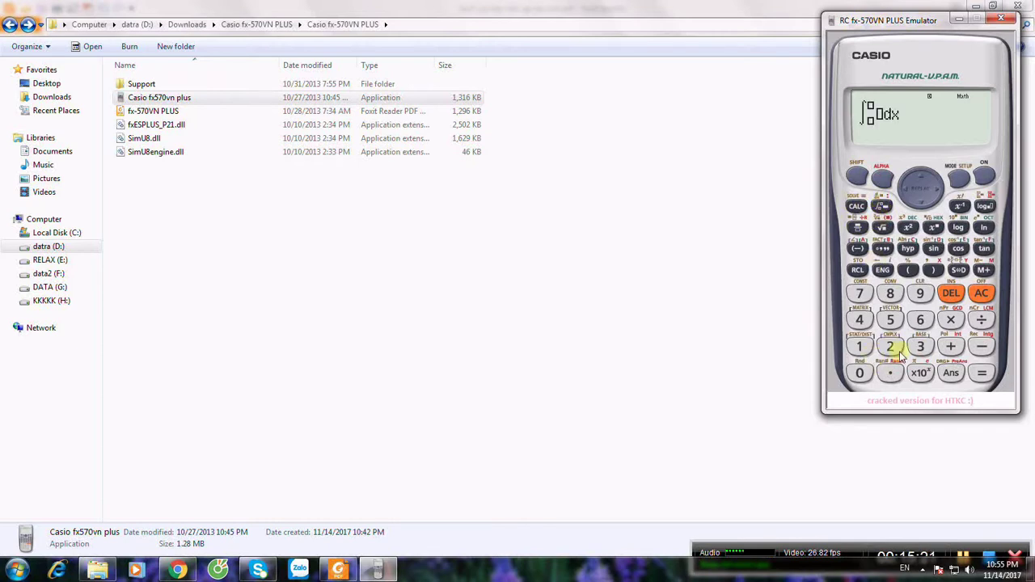
pyautogui.click(881, 178)
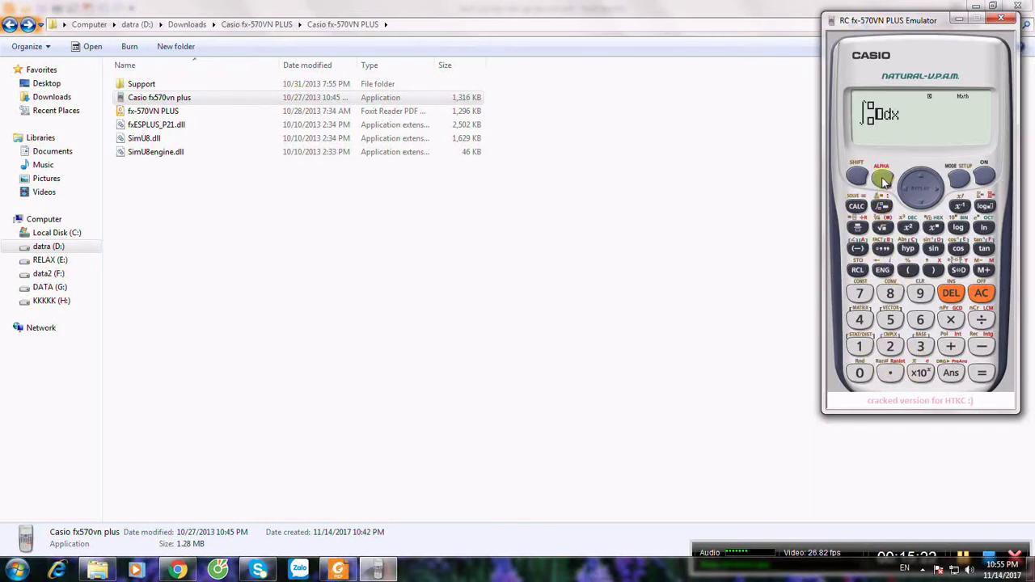
pyautogui.click(930, 269)
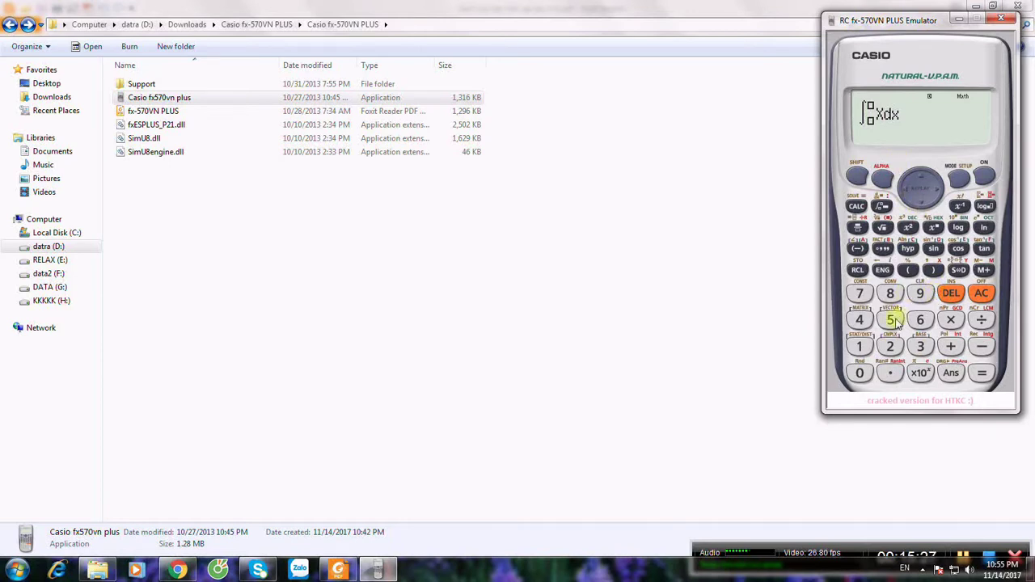
pyautogui.click(859, 372)
pyautogui.click(919, 173)
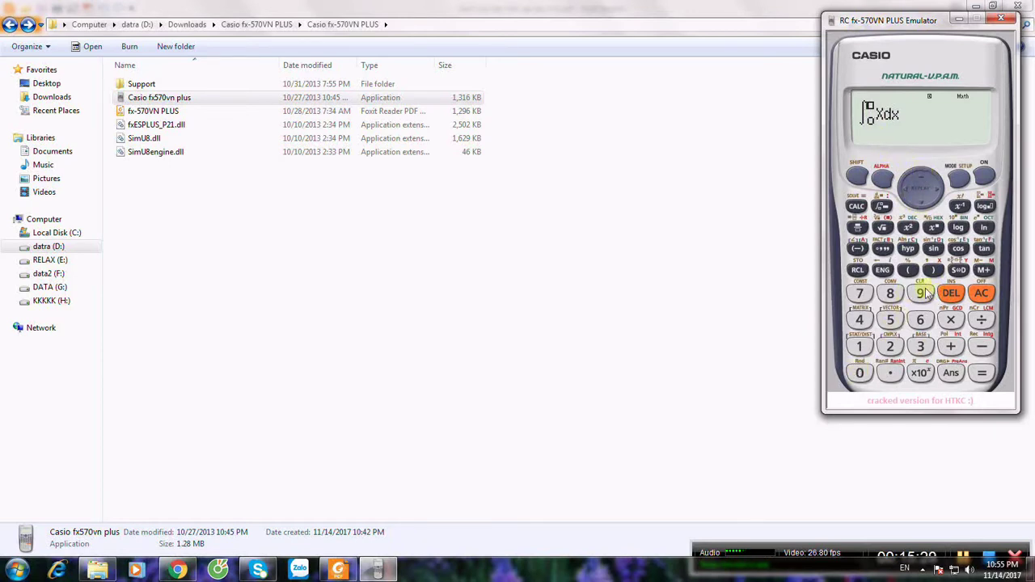
pyautogui.click(859, 346)
pyautogui.click(982, 374)
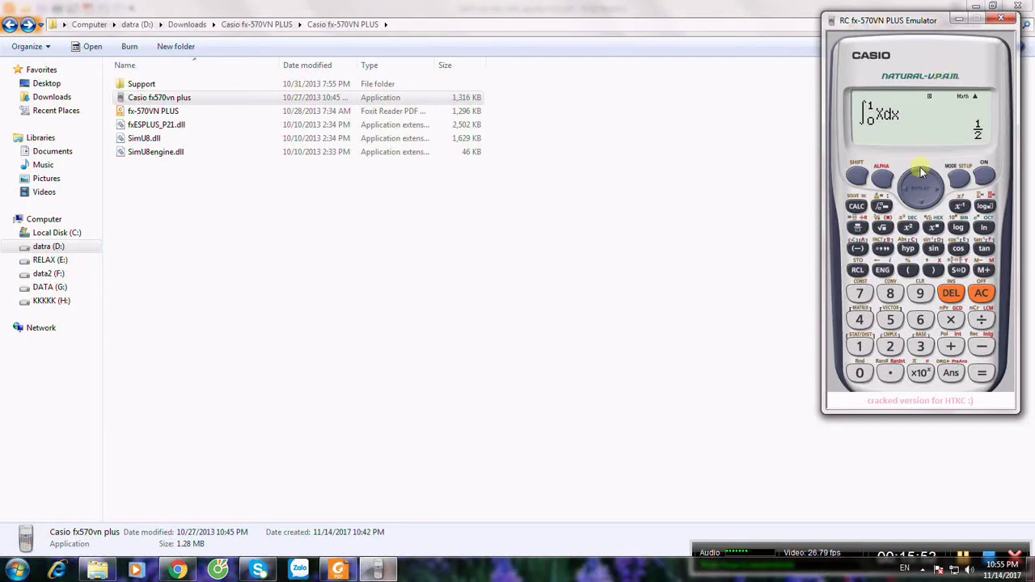
# Step: Switch to Foxit Reader, read the guide's step 3 and closing credits, and highlight the credited author's name
pyautogui.click(339, 569)
pyautogui.scroll(-5, 566, 364)
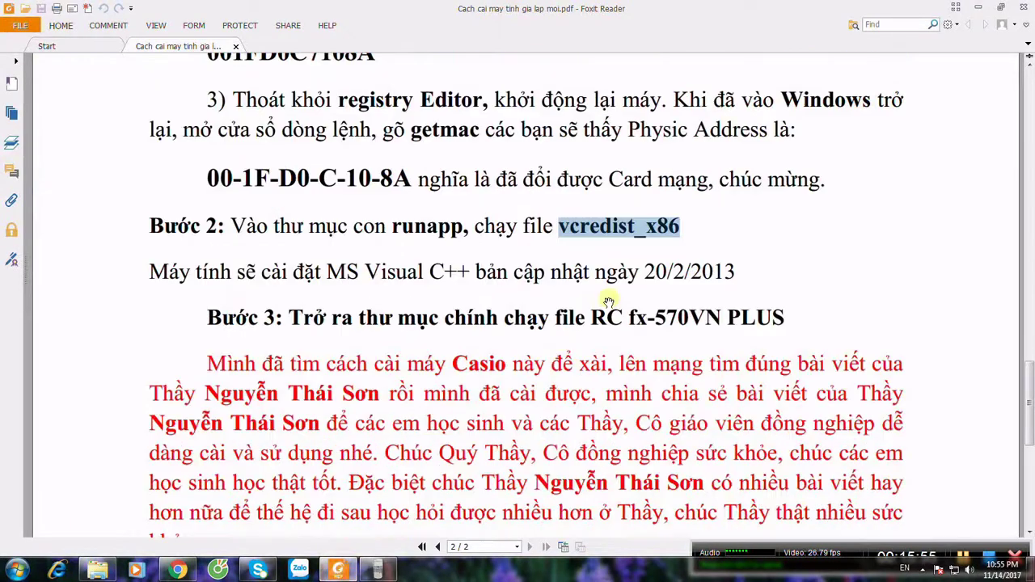
pyautogui.scroll(1, 556, 314)
pyautogui.scroll(1, 556, 314)
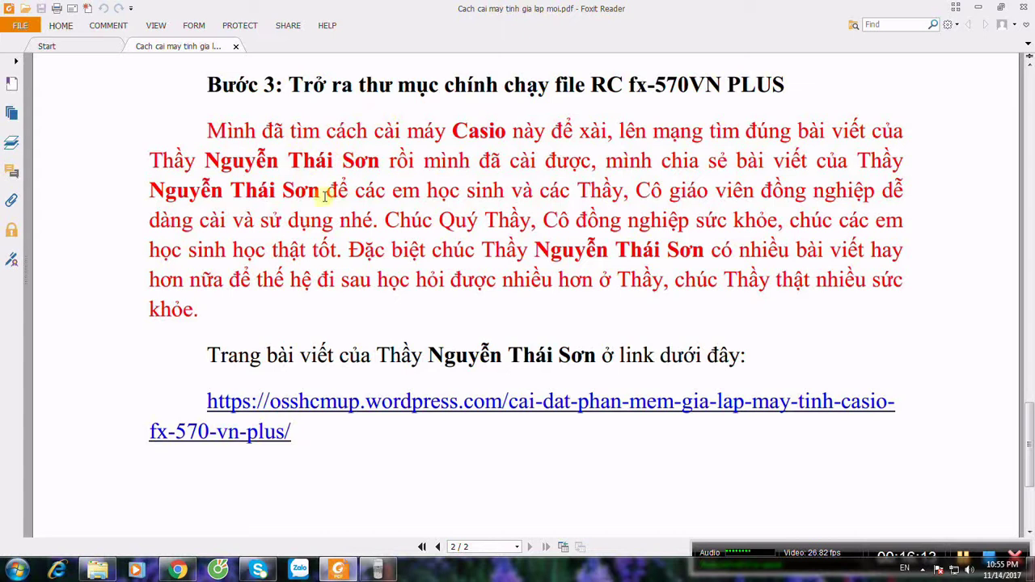
pyautogui.moveTo(206, 160); pyautogui.dragTo(377, 162)
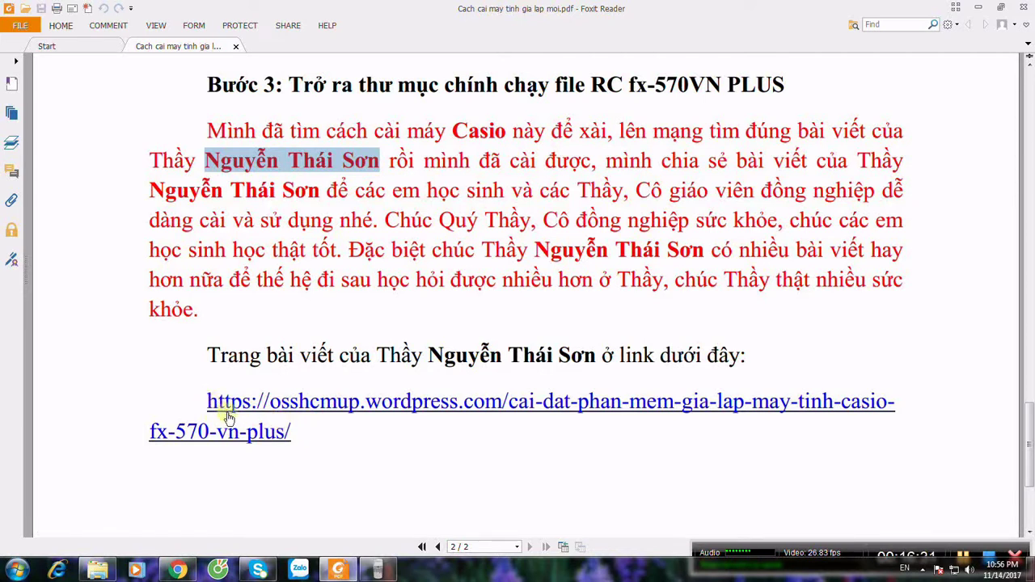
# Step: Switch to the source blog article in Chrome, review its emulator installation steps and bring the calculator emulator back to the front
pyautogui.click(312, 443)
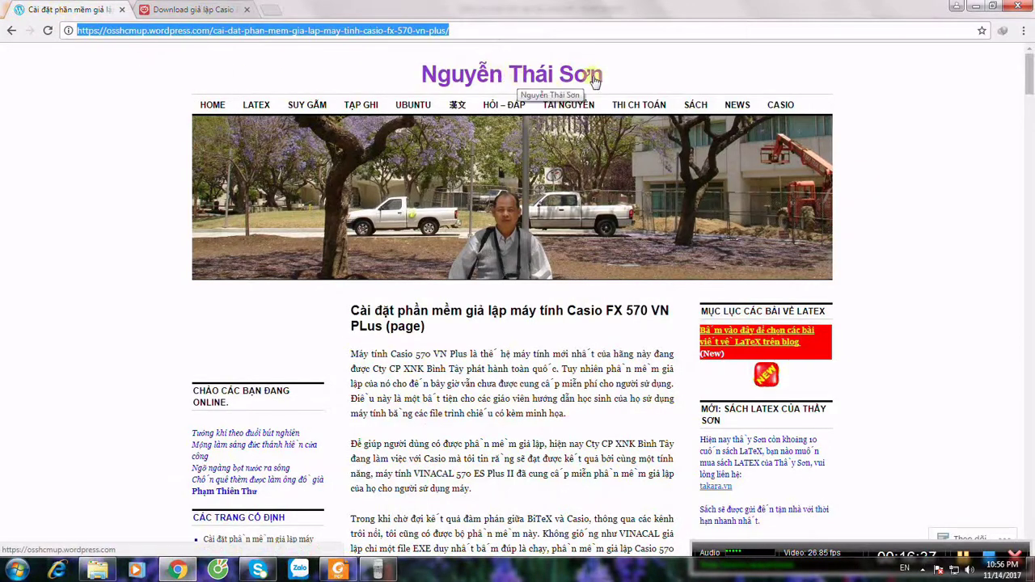
pyautogui.scroll(-9, 547, 315)
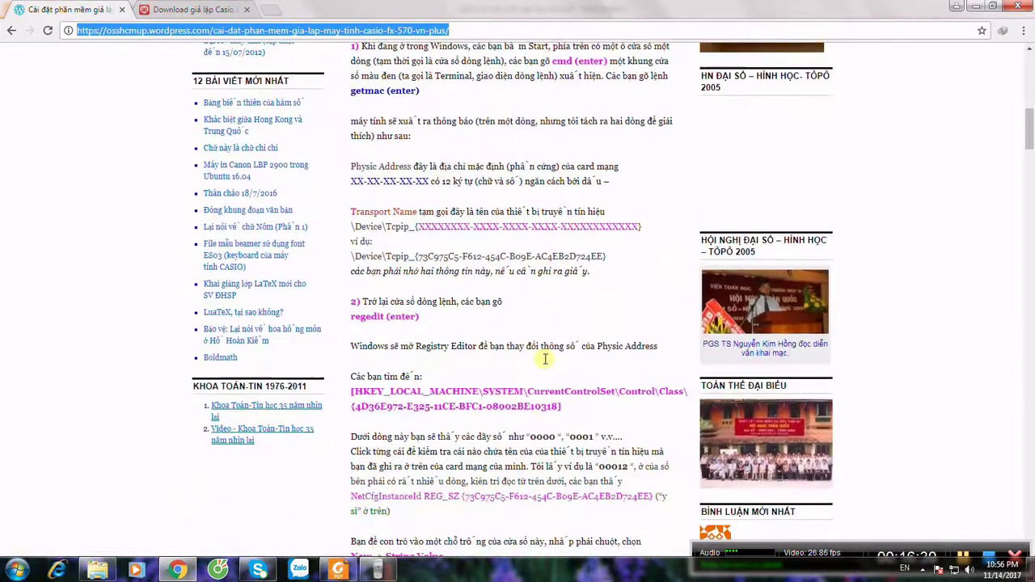
pyautogui.scroll(-2, 542, 357)
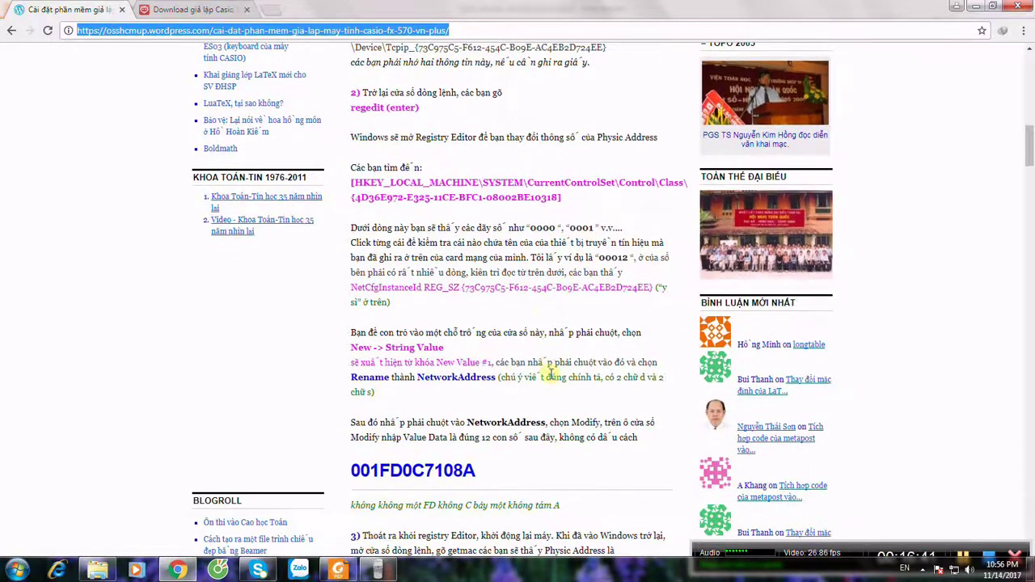
pyautogui.scroll(-5, 556, 377)
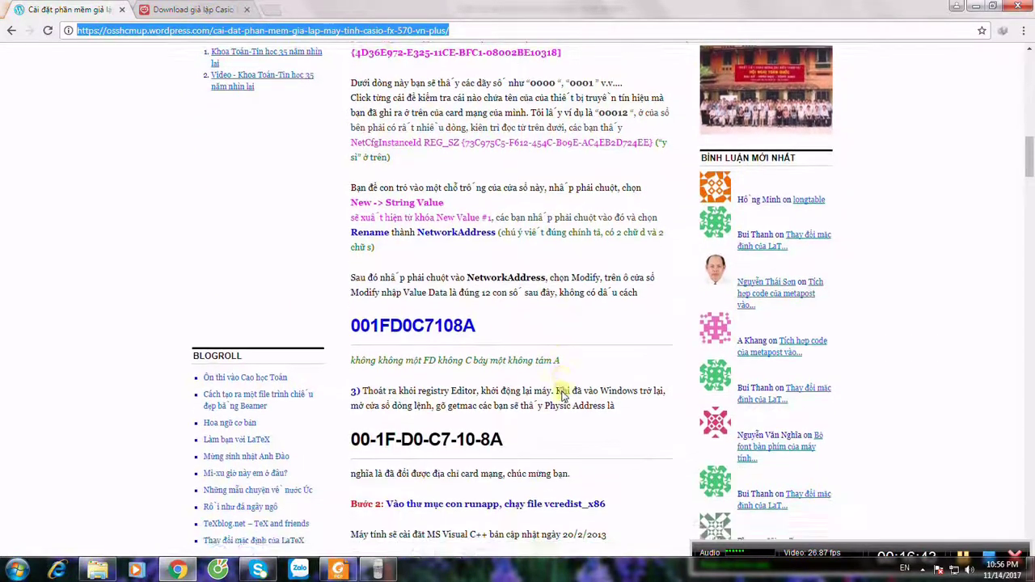
pyautogui.scroll(-1, 571, 391)
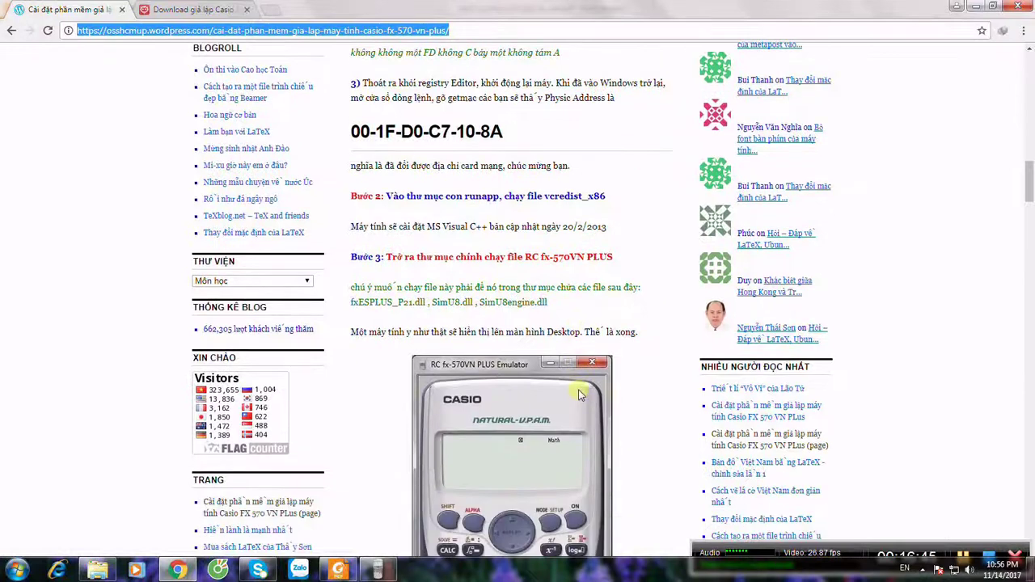
pyautogui.scroll(4, 580, 394)
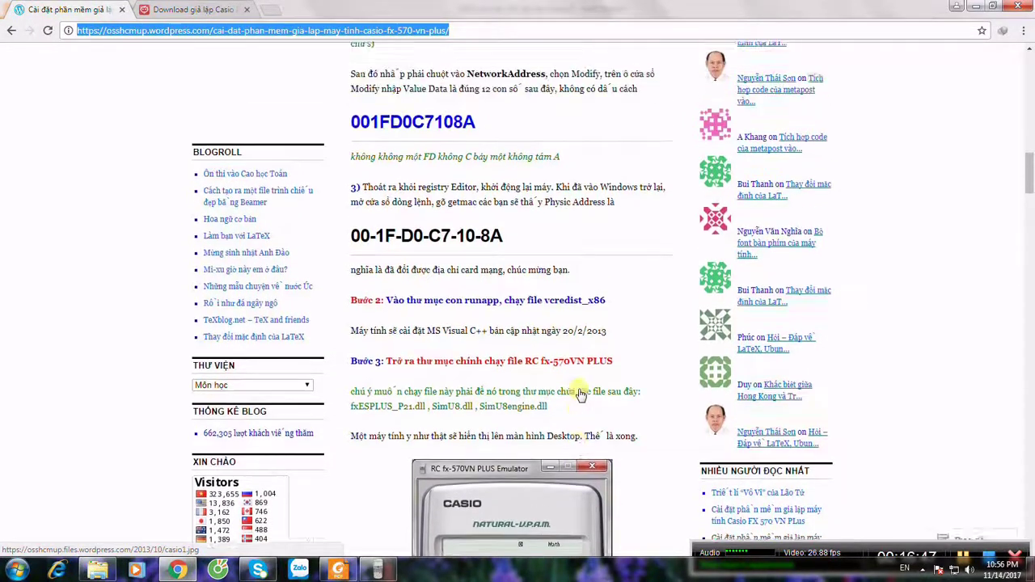
pyautogui.scroll(-4, 580, 393)
pyautogui.scroll(-3, 579, 393)
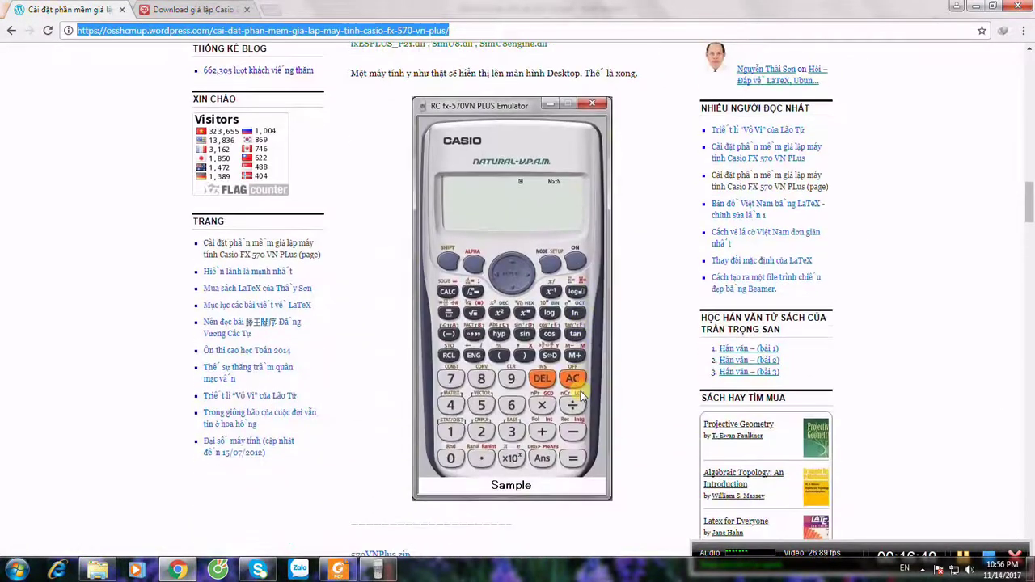
pyautogui.scroll(9, 579, 392)
pyautogui.scroll(15, 579, 392)
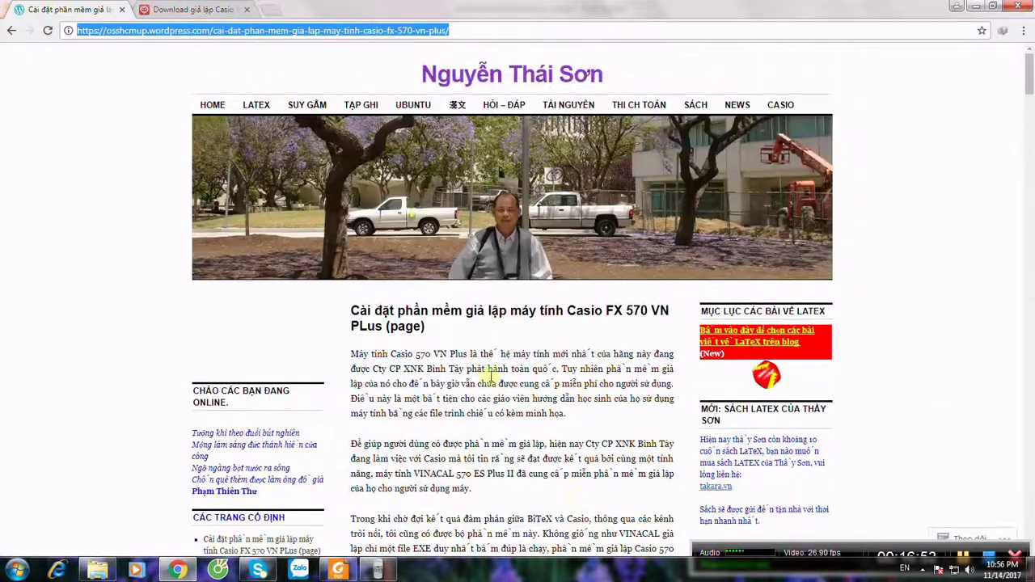
pyautogui.click(377, 570)
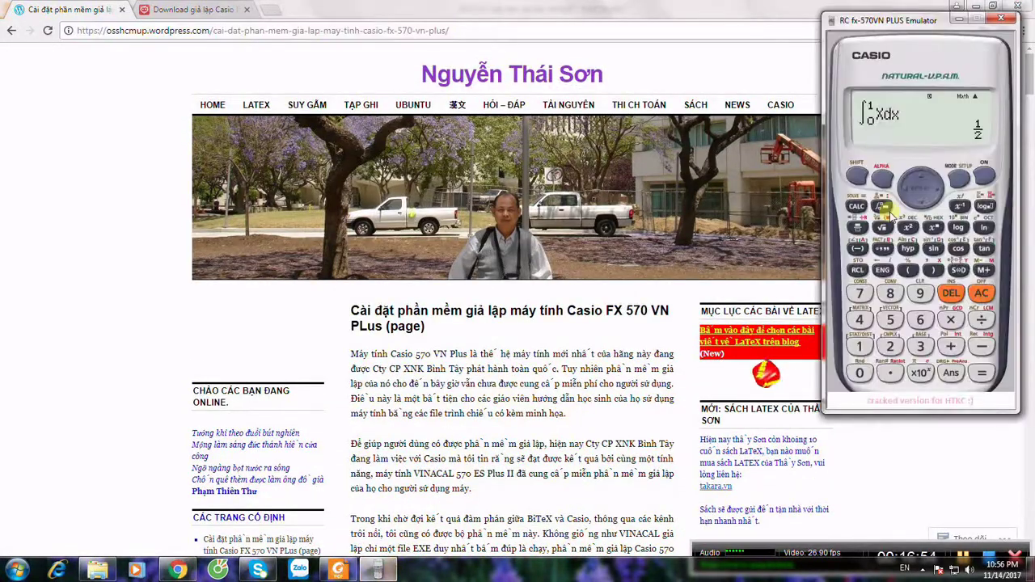